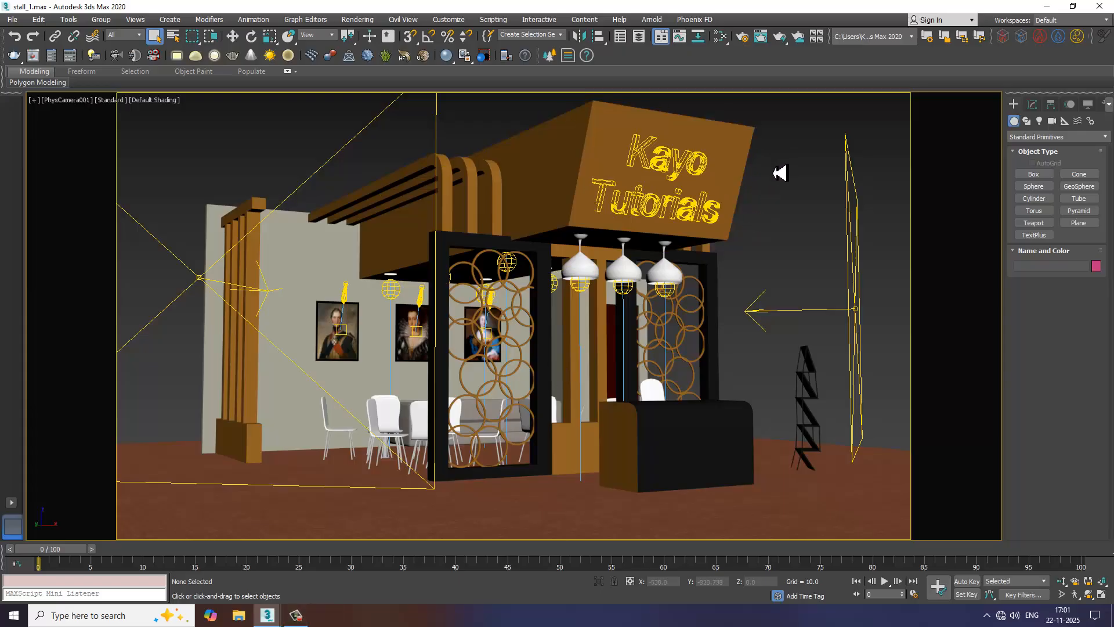
# Examine the whole exhibition stall and its front counter area in a maximized perspective view.
pyautogui.hotkey('alt', 'w')
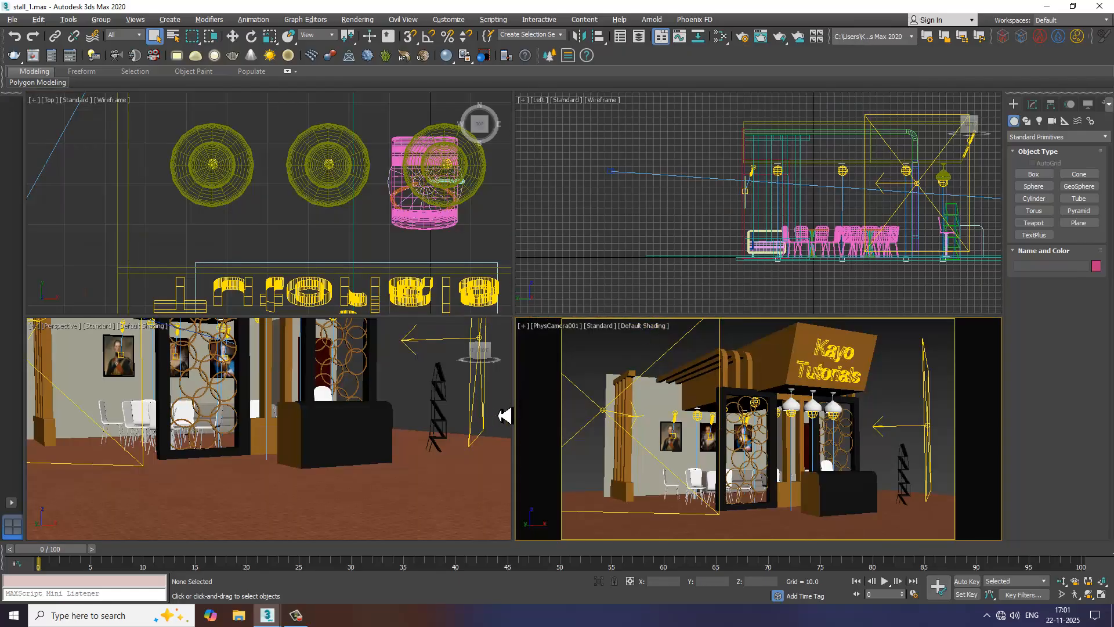
pyautogui.scroll(-5, 435, 411)
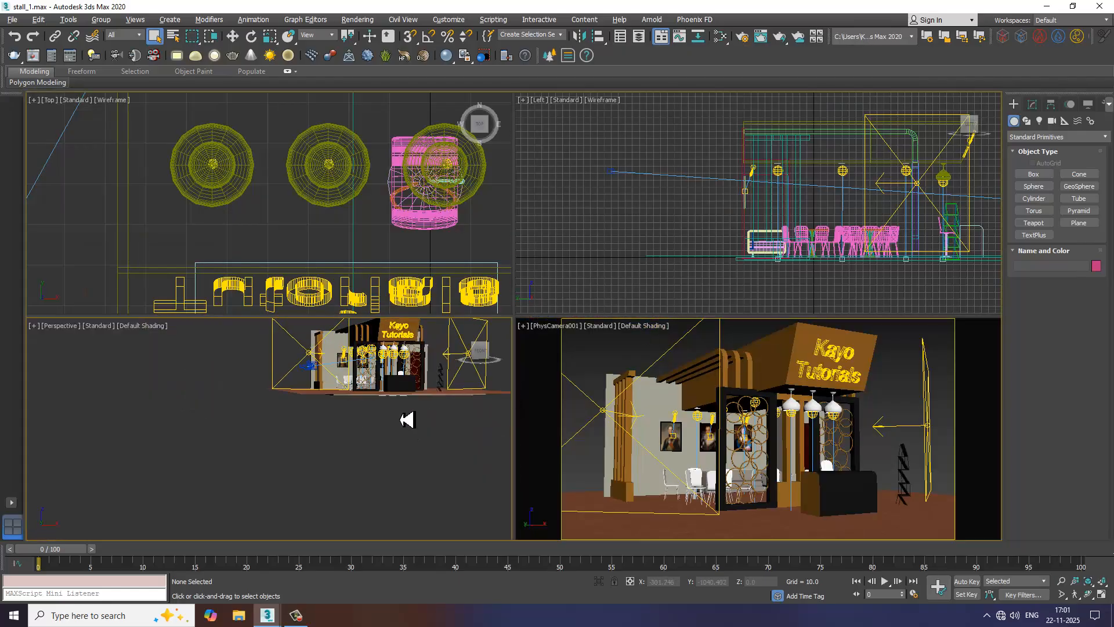
pyautogui.hotkey('alt', 'w')
pyautogui.moveTo(695, 214); pyautogui.dragTo(504, 357, button='middle')
pyautogui.keyDown('alt'); pyautogui.moveTo(504, 358); pyautogui.dragTo(704, 286, button='middle'); pyautogui.keyUp('alt')
pyautogui.scroll(2, 632, 281)
pyautogui.scroll(6, 726, 279)
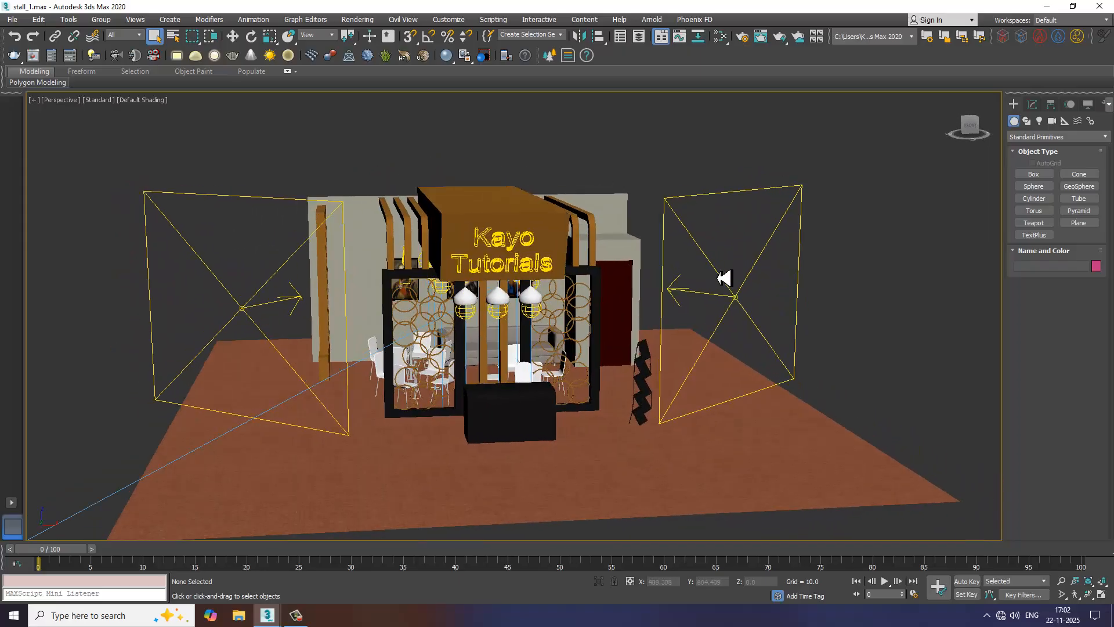
pyautogui.keyDown('alt'); pyautogui.moveTo(684, 336); pyautogui.dragTo(673, 308, button='middle'); pyautogui.keyUp('alt')
pyautogui.scroll(4, 674, 308)
pyautogui.scroll(-4, 662, 308)
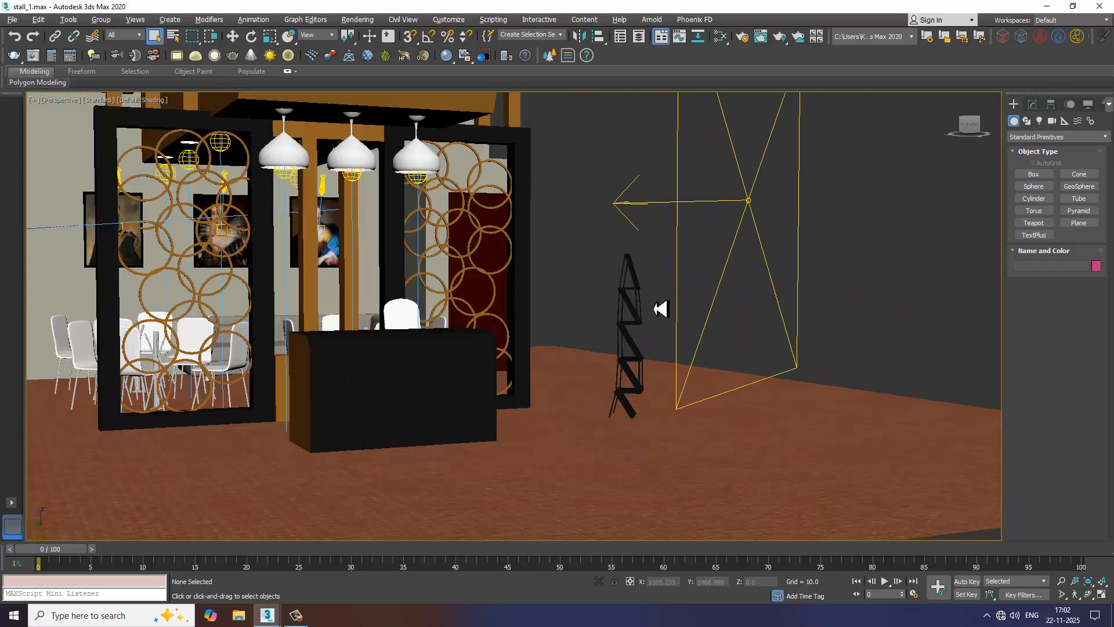
# Select all parts of the folding display rack beside the stall, excluding the floor and counter, and nudge it slightly upward.
pyautogui.moveTo(659, 425); pyautogui.dragTo(660, 462)
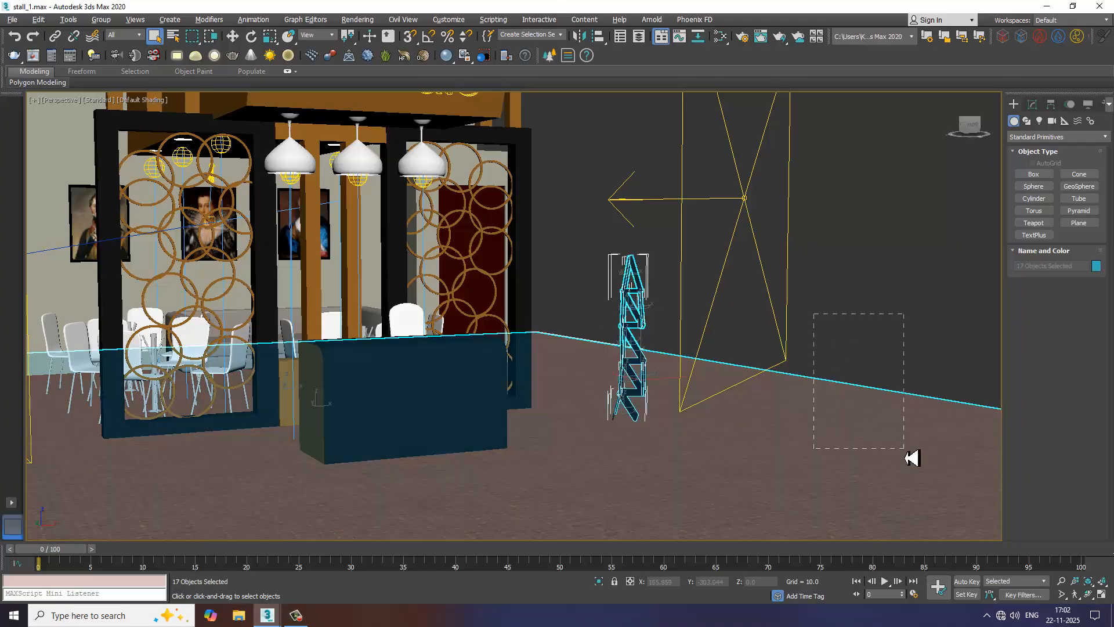
pyautogui.keyDown('alt'); pyautogui.moveTo(911, 457); pyautogui.dragTo(911, 457); pyautogui.keyUp('alt')
pyautogui.scroll(2, 658, 320)
pyautogui.press('w')
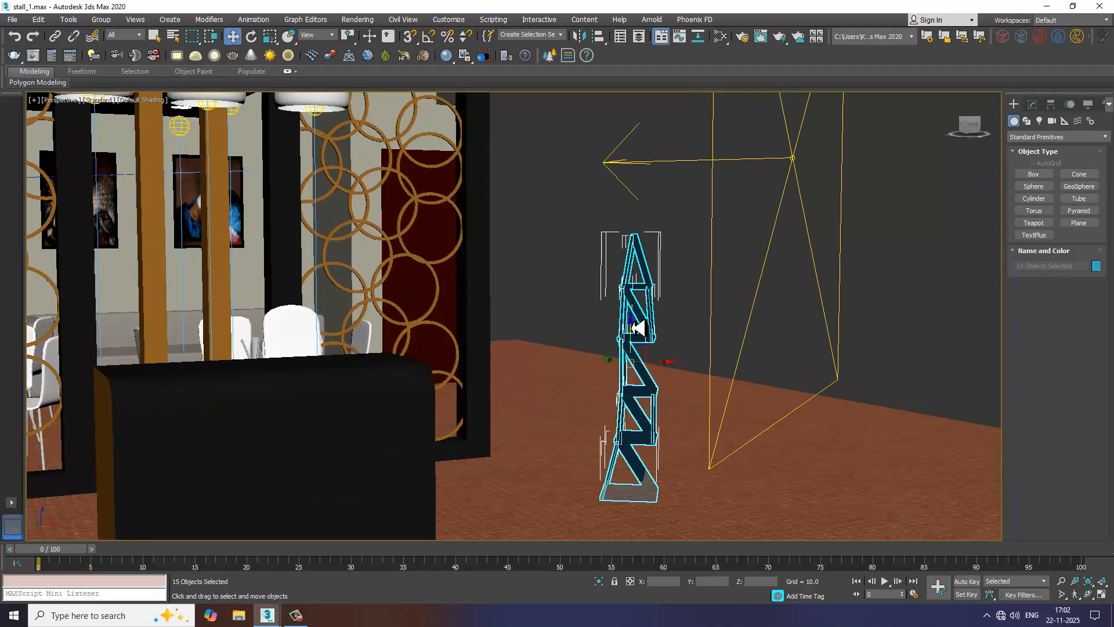
pyautogui.moveTo(633, 319); pyautogui.dragTo(634, 314)
pyautogui.scroll(-2, 634, 314)
pyautogui.keyDown('alt'); pyautogui.moveTo(634, 314); pyautogui.dragTo(559, 308, button='middle'); pyautogui.keyUp('alt')
pyautogui.scroll(-3, 559, 304)
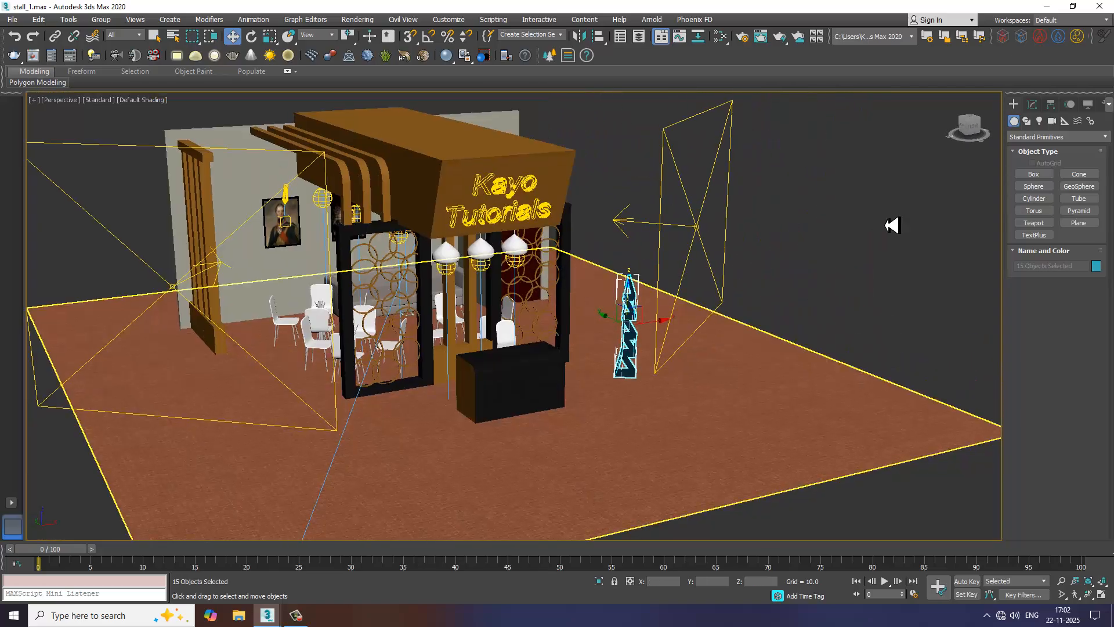
# Place a Text spline on the front face of the black reception counter, aligned to its surface with AutoGrid.
pyautogui.click(1026, 121)
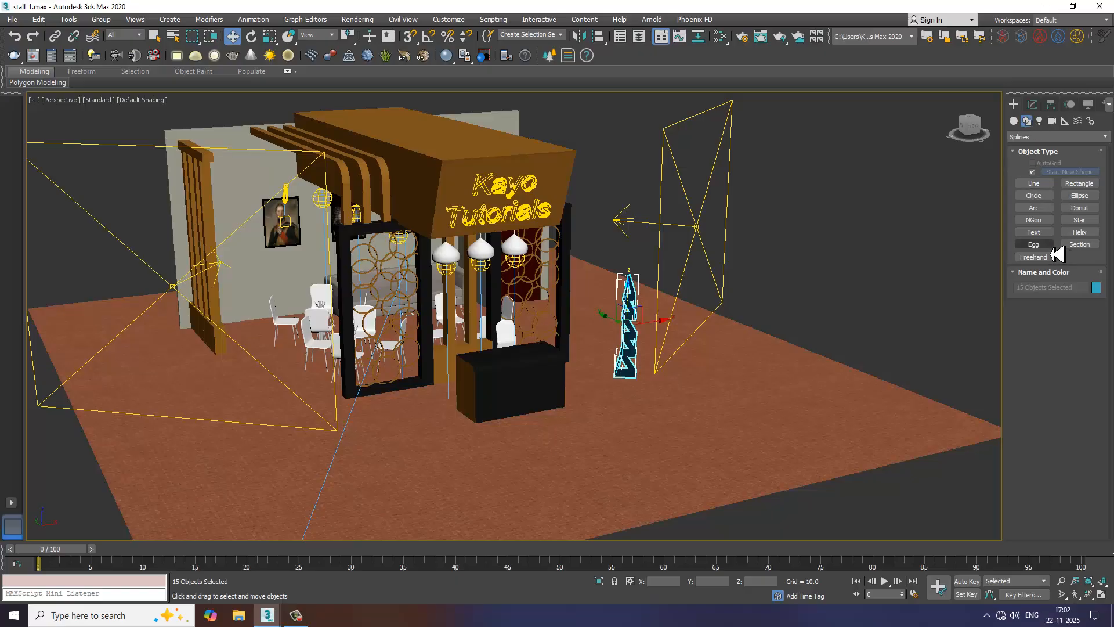
pyautogui.click(1035, 232)
pyautogui.scroll(5, 620, 383)
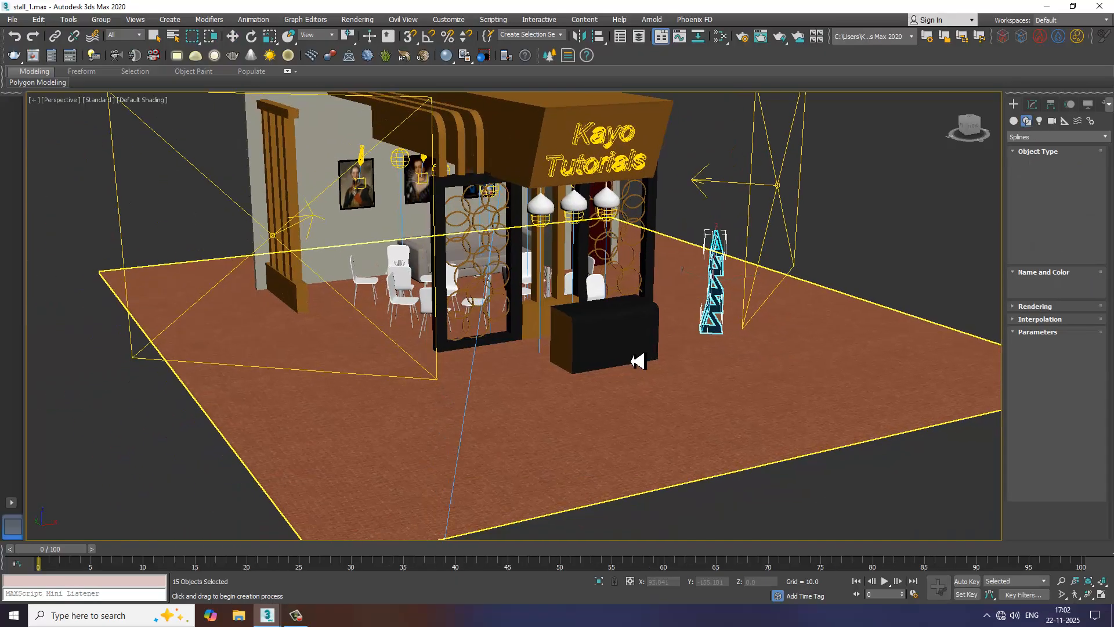
pyautogui.scroll(3, 607, 323)
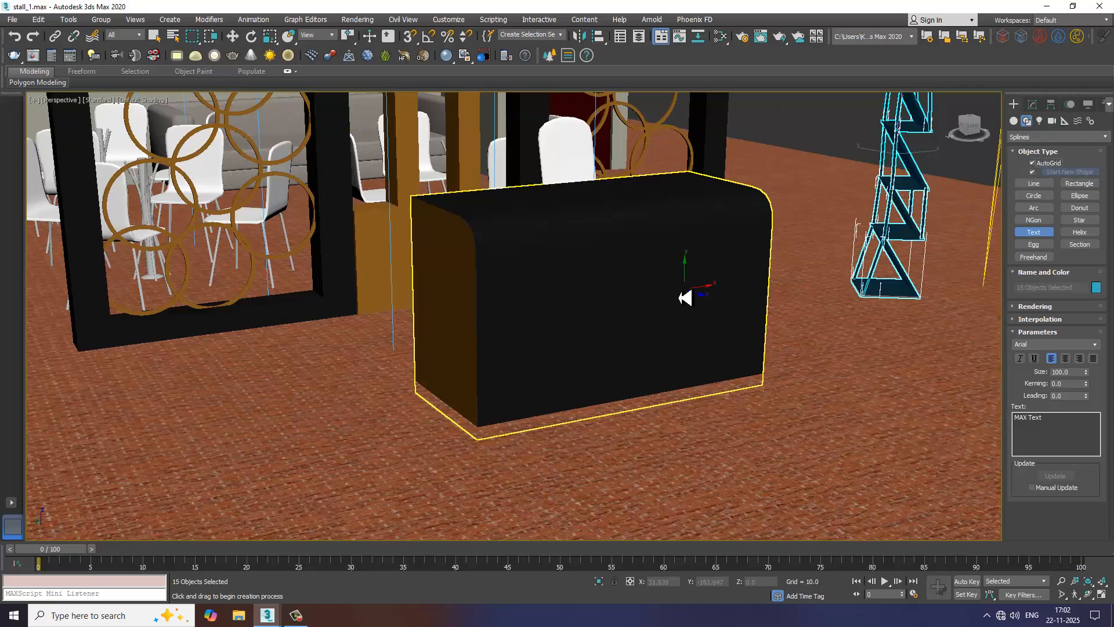
pyautogui.click(635, 311)
pyautogui.scroll(-5, 636, 312)
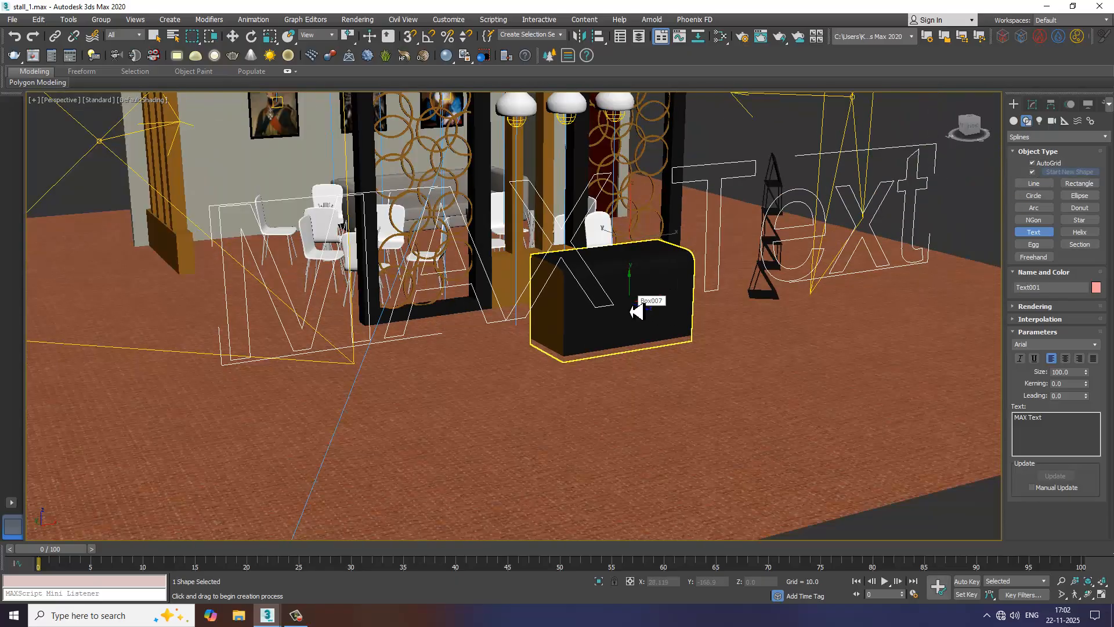
# Replace the default wording with "Kayo" and "Tutorials" on two lines and set the text size to 20.
pyautogui.moveTo(1046, 424); pyautogui.dragTo(919, 406)
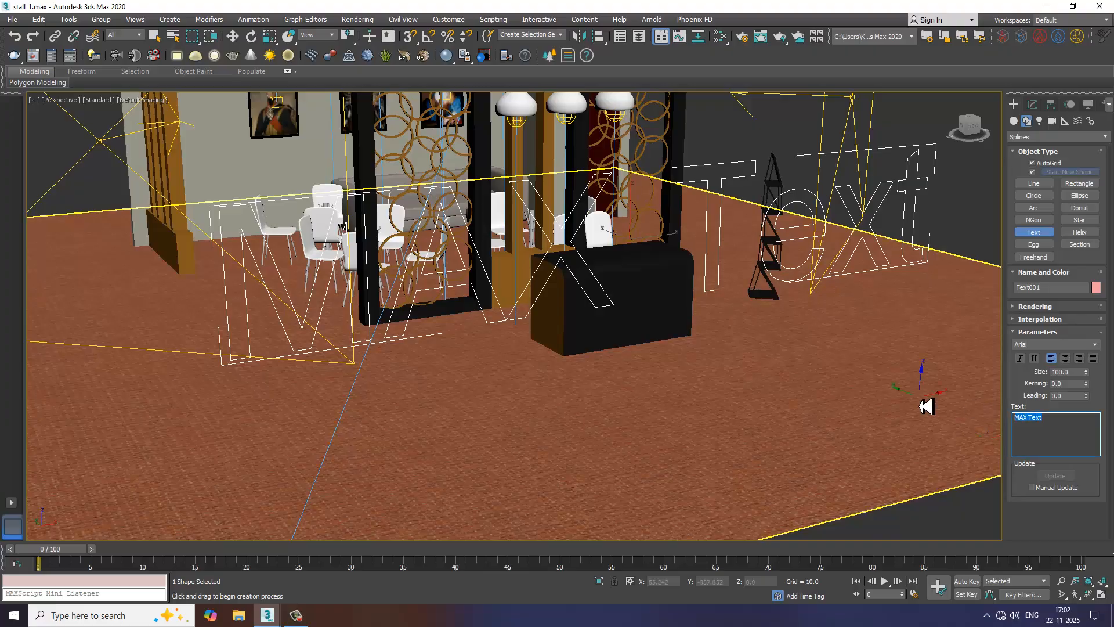
pyautogui.write('Kayo ')
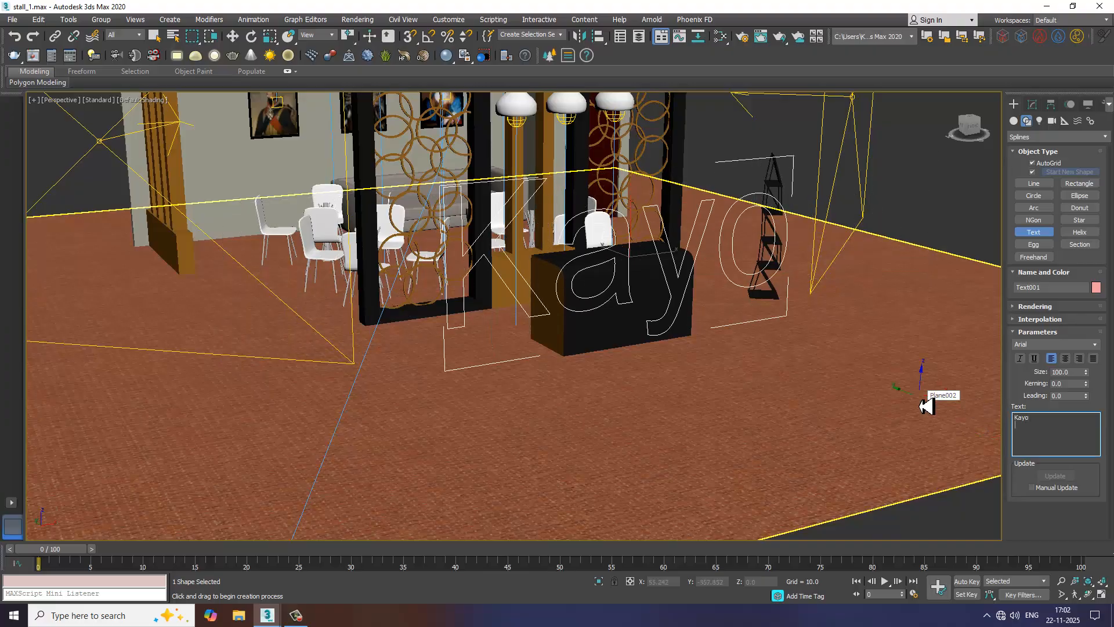
pyautogui.write('Tutorials')
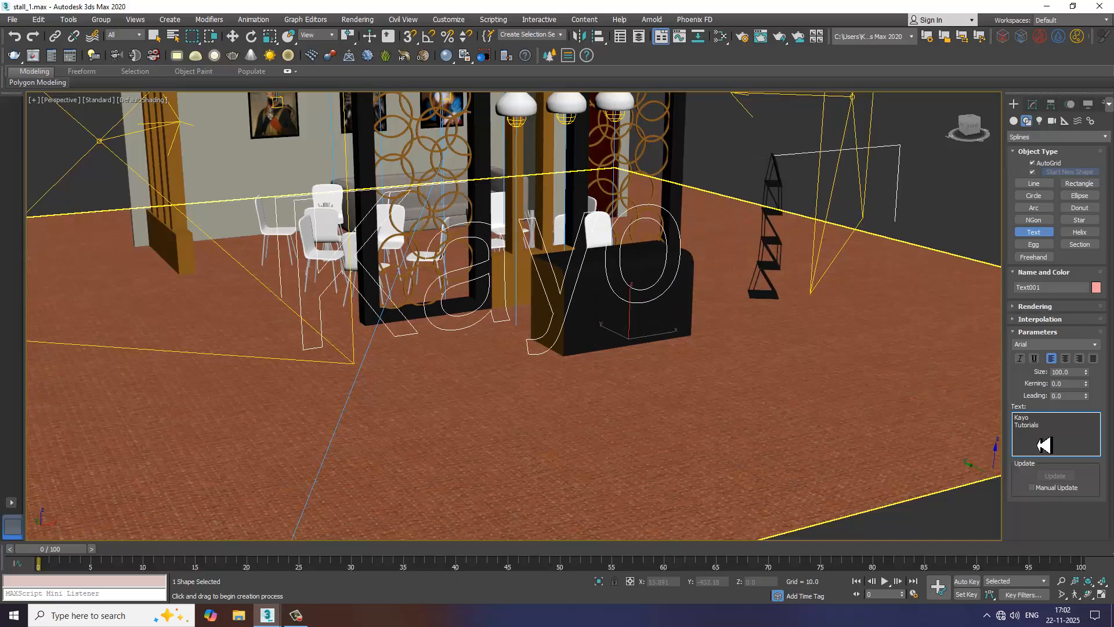
pyautogui.hotkey('ctrl', 'a')
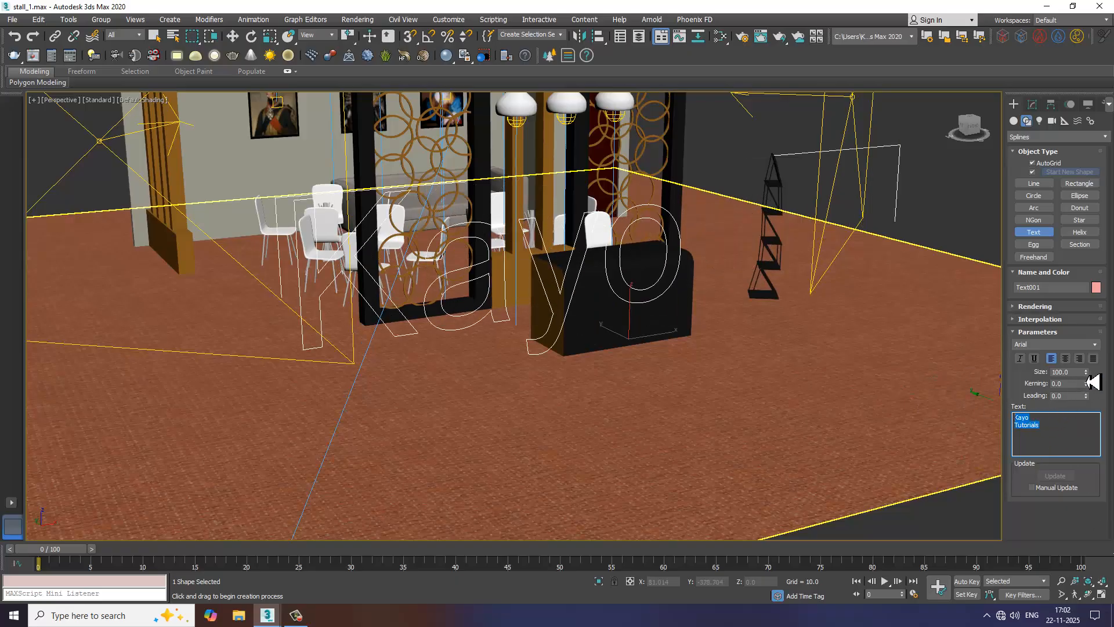
pyautogui.moveTo(1087, 375); pyautogui.dragTo(994, 369)
pyautogui.write('20.0')
pyautogui.press('Return')
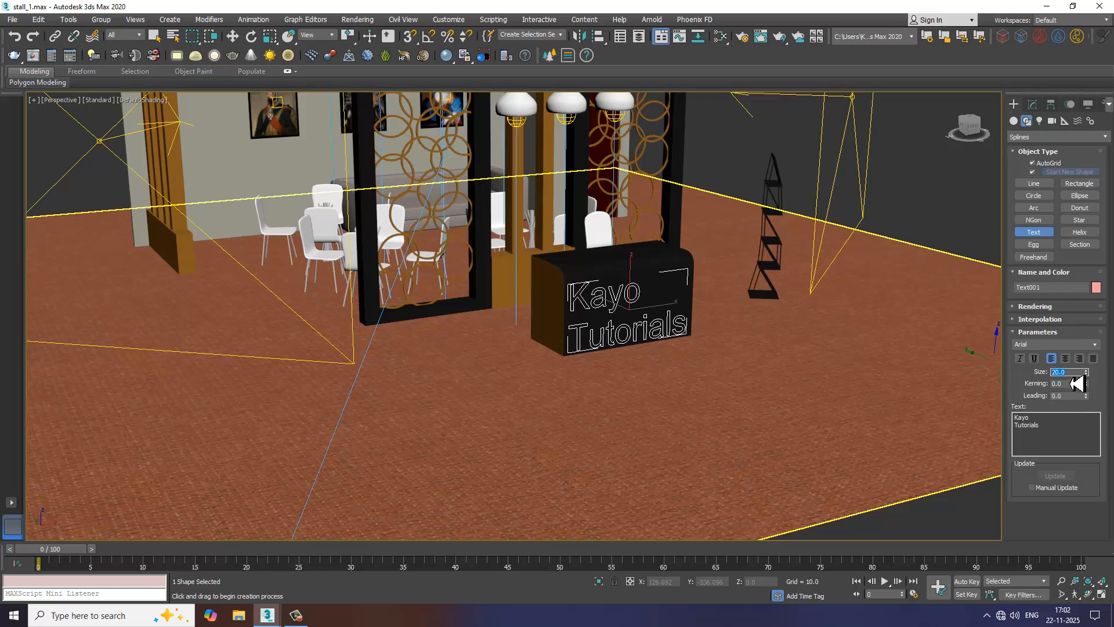
# Centre the counter text and set its kerning to -0.04, leading to -6.14 and size to 17.4.
pyautogui.click(1066, 359)
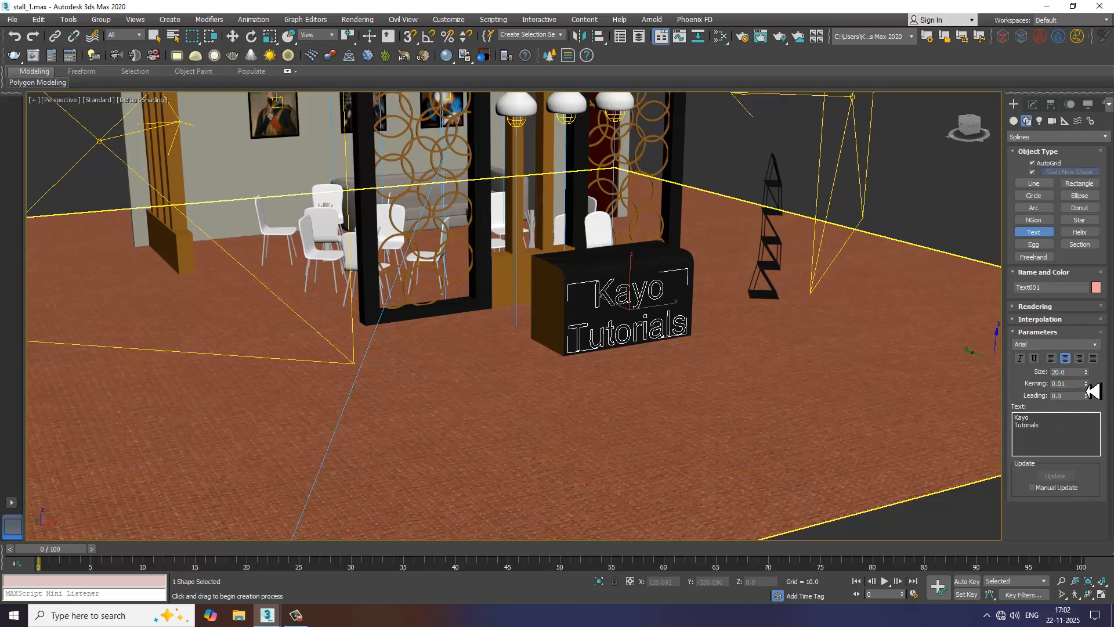
pyautogui.moveTo(1086, 392); pyautogui.dragTo(1048, 116)
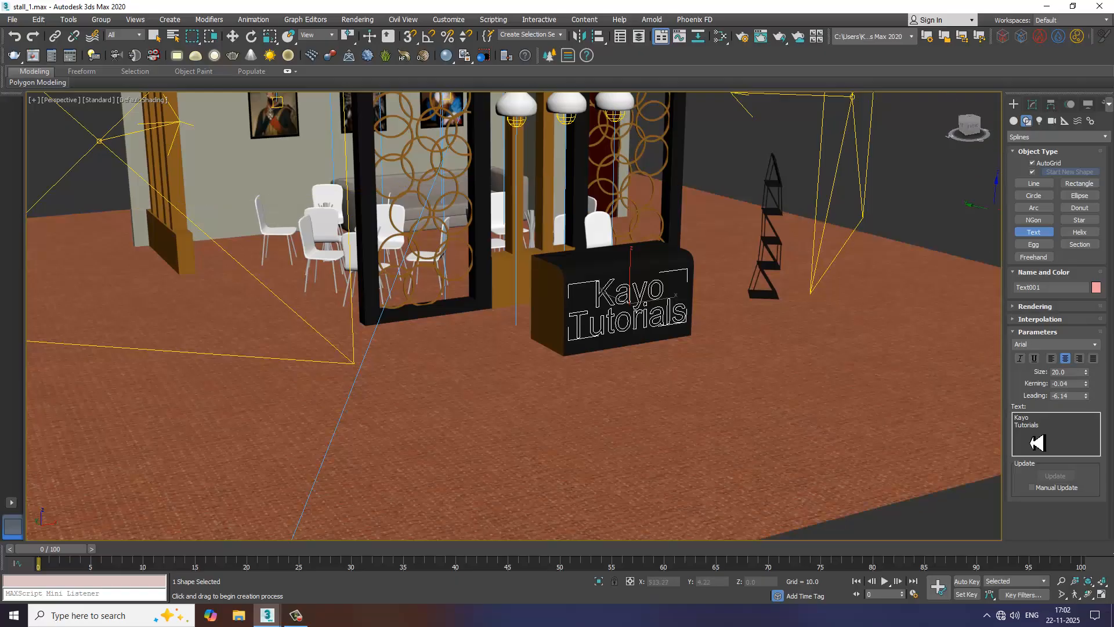
pyautogui.moveTo(1087, 372)
pyautogui.mouseDown()
pyautogui.moveTo(1098, 429)
pyautogui.moveTo(1091, 389)
pyautogui.mouseUp()
pyautogui.scroll(4, 705, 421)
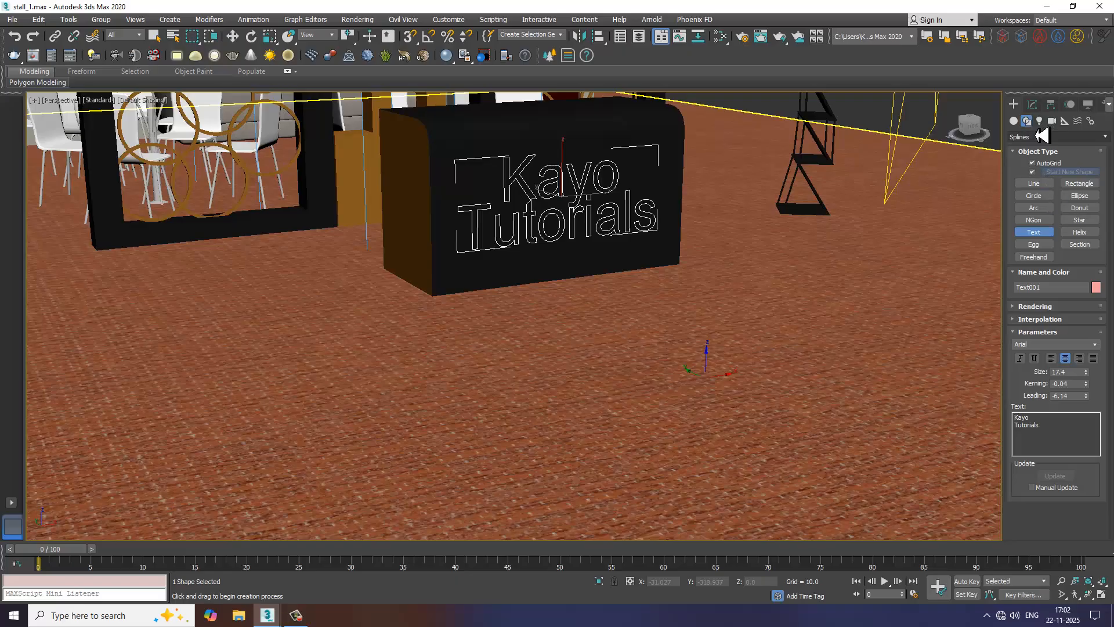
# Apply an Extrude modifier to the counter text with an amount of 0.5.
pyautogui.click(1032, 104)
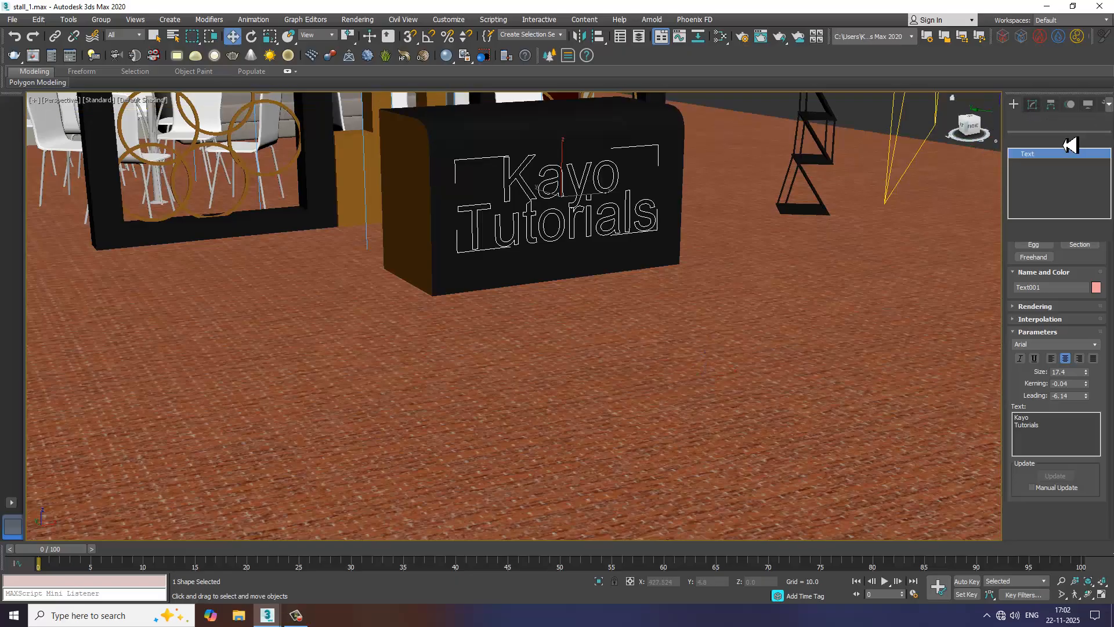
pyautogui.click(1060, 152)
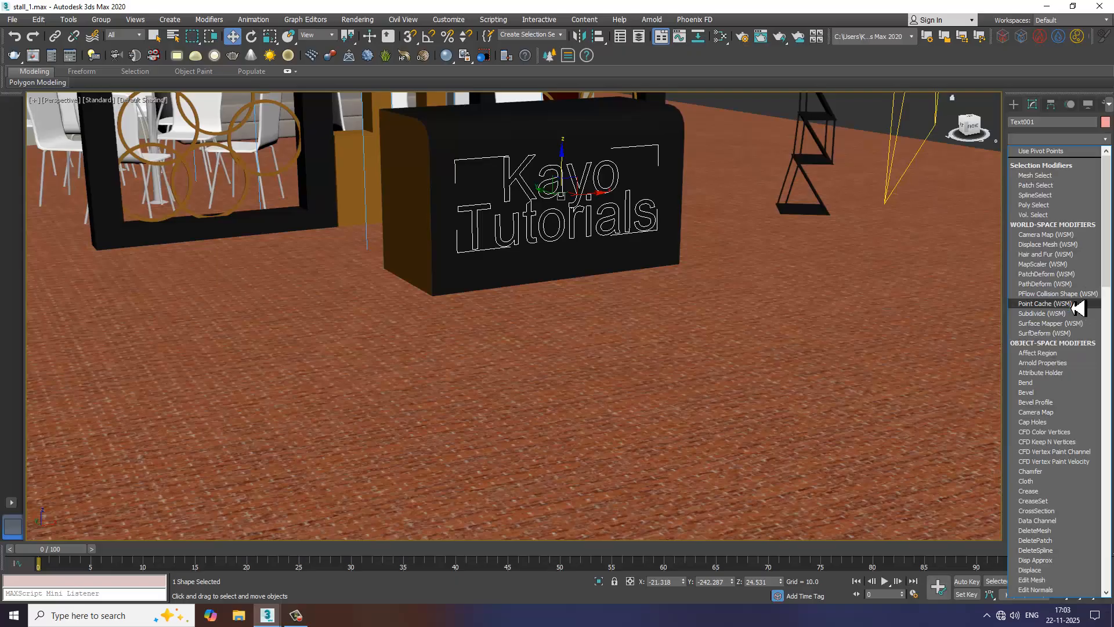
pyautogui.write('ex')
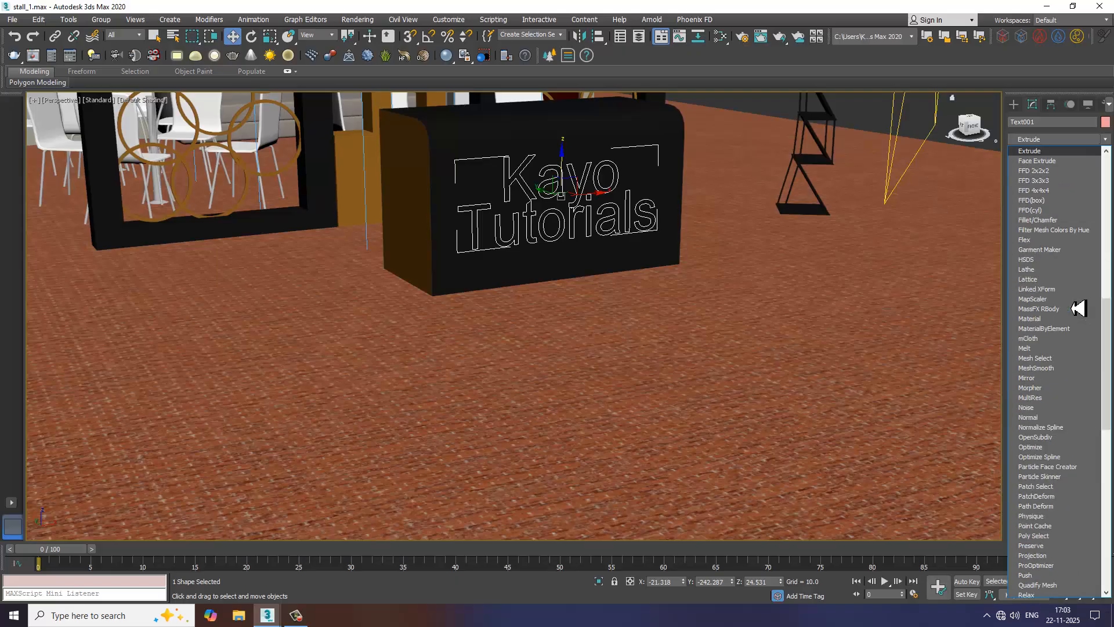
pyautogui.press('Return')
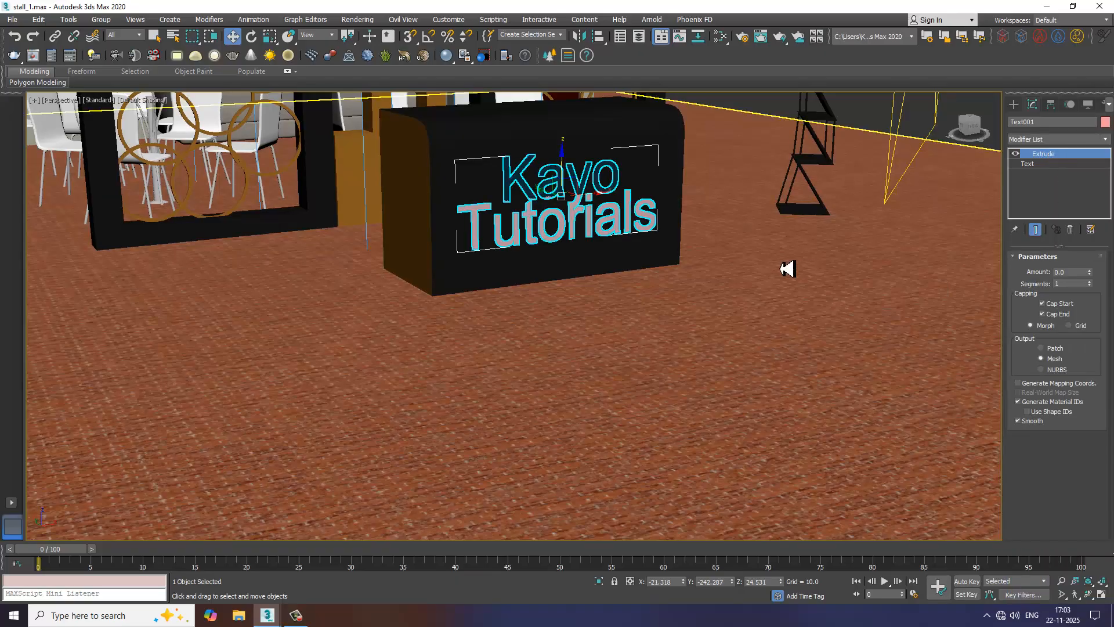
pyautogui.keyDown('alt'); pyautogui.moveTo(691, 261); pyautogui.dragTo(655, 287, button='middle'); pyautogui.keyUp('alt')
pyautogui.scroll(2, 620, 242)
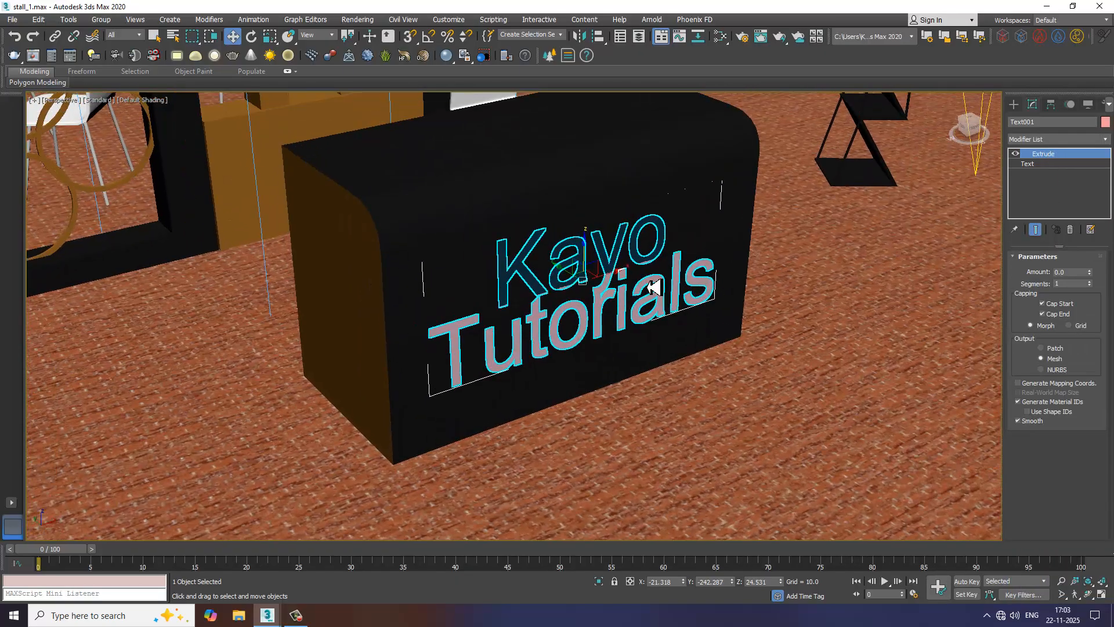
pyautogui.moveTo(1091, 277); pyautogui.dragTo(1098, 279)
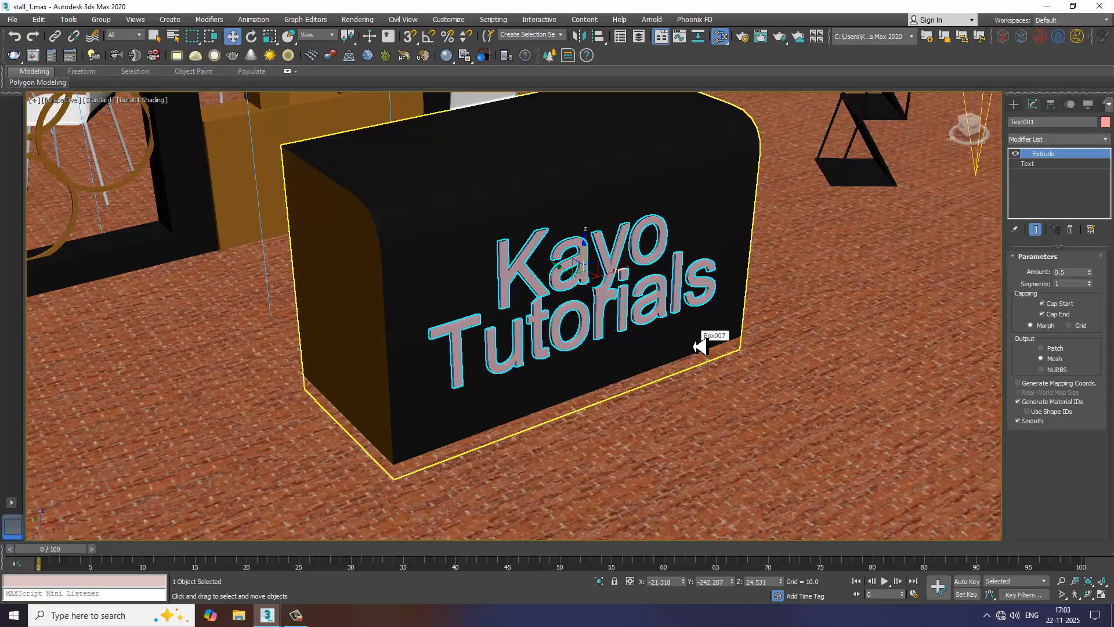
# Look through the existing material nodes in the Slate Material Editor, then minimize the editor.
pyautogui.press('m')
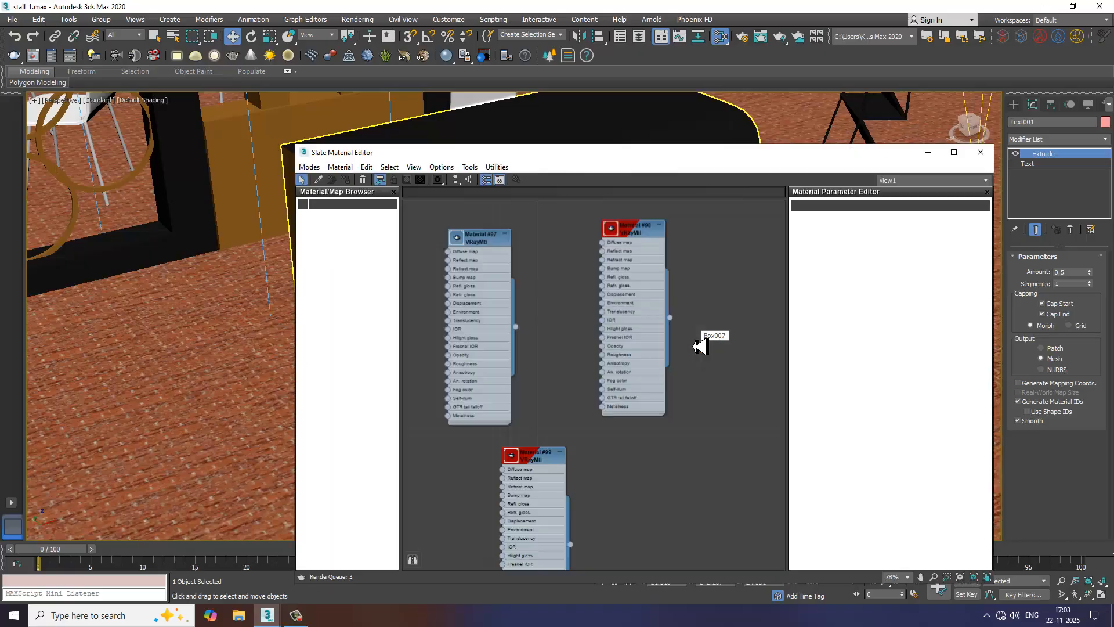
pyautogui.moveTo(590, 321); pyautogui.dragTo(615, 447, button='middle')
pyautogui.scroll(-3, 614, 447)
pyautogui.moveTo(643, 372); pyautogui.dragTo(656, 458, button='middle')
pyautogui.moveTo(599, 356); pyautogui.dragTo(620, 531, button='middle')
pyautogui.moveTo(593, 307); pyautogui.dragTo(599, 395, button='middle')
pyautogui.moveTo(581, 240); pyautogui.dragTo(572, 368, button='middle')
pyautogui.moveTo(580, 276); pyautogui.dragTo(586, 423, button='middle')
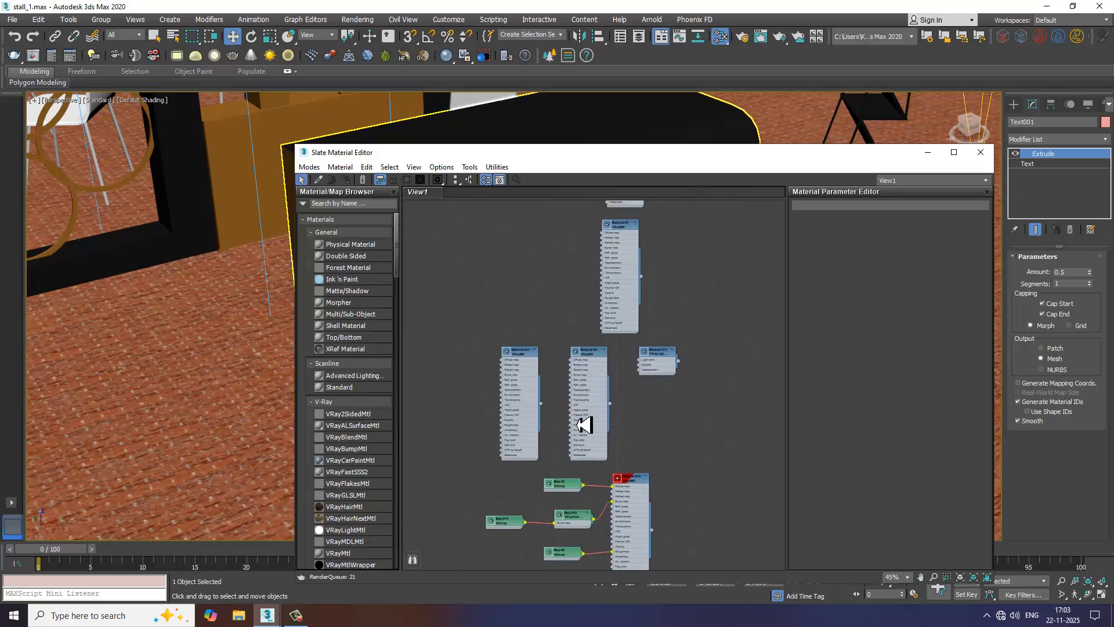
pyautogui.click(927, 153)
# Create a plane VRayLight about 81 by 64 units on the floor beside the reception counter.
pyautogui.scroll(-7, 666, 271)
pyautogui.keyDown('alt'); pyautogui.moveTo(667, 269); pyautogui.dragTo(671, 281, button='middle'); pyautogui.keyUp('alt')
pyautogui.scroll(3, 671, 280)
pyautogui.click(1014, 105)
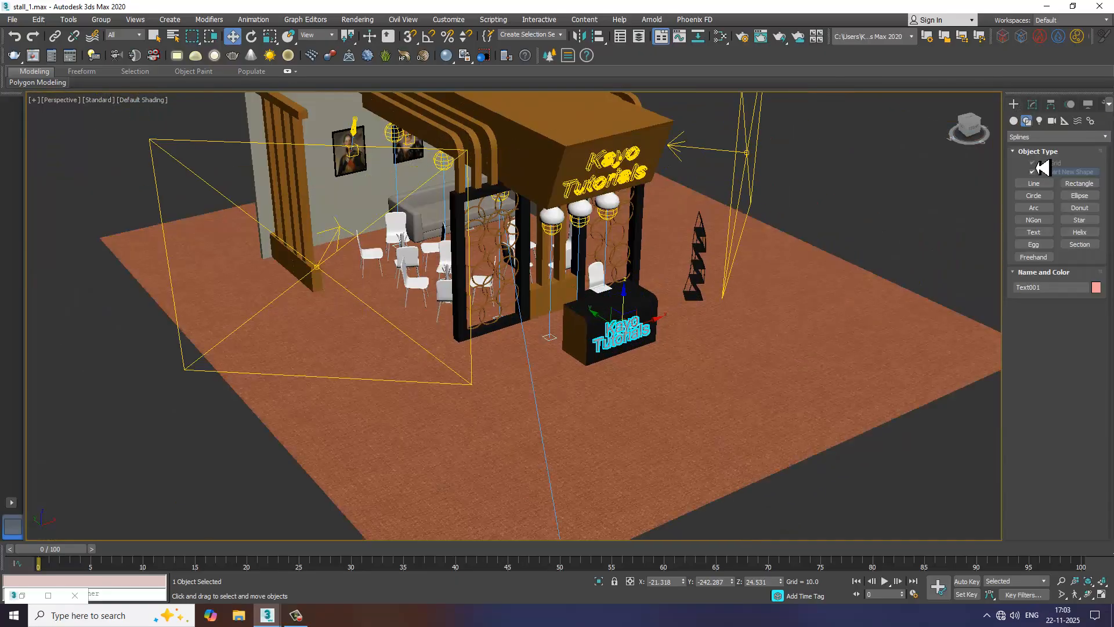
pyautogui.click(1039, 121)
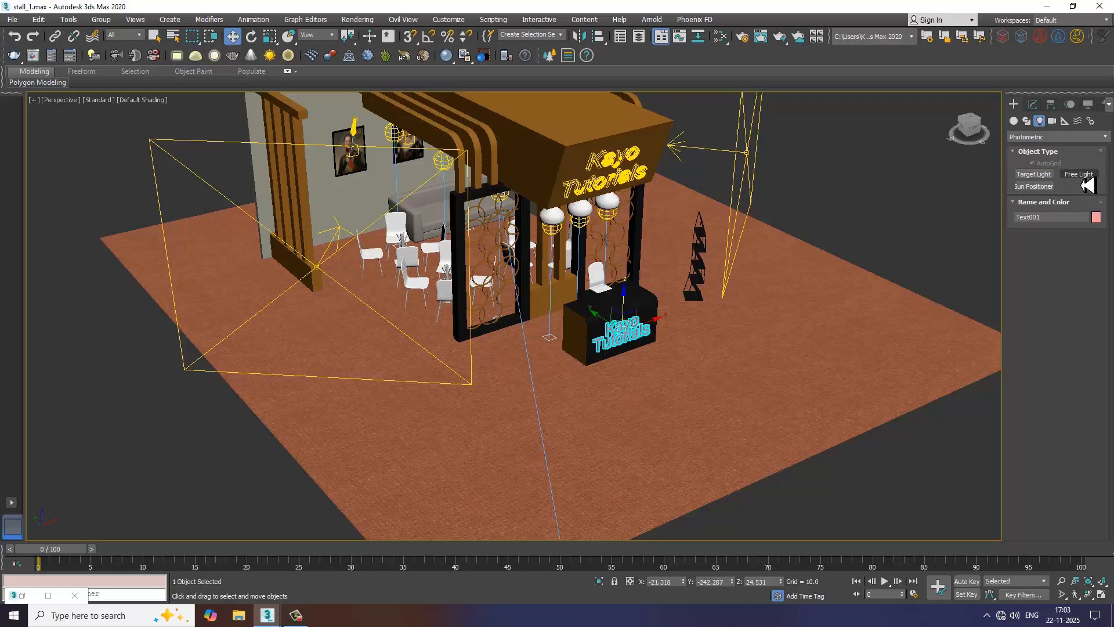
pyautogui.click(1061, 137)
pyautogui.click(1044, 172)
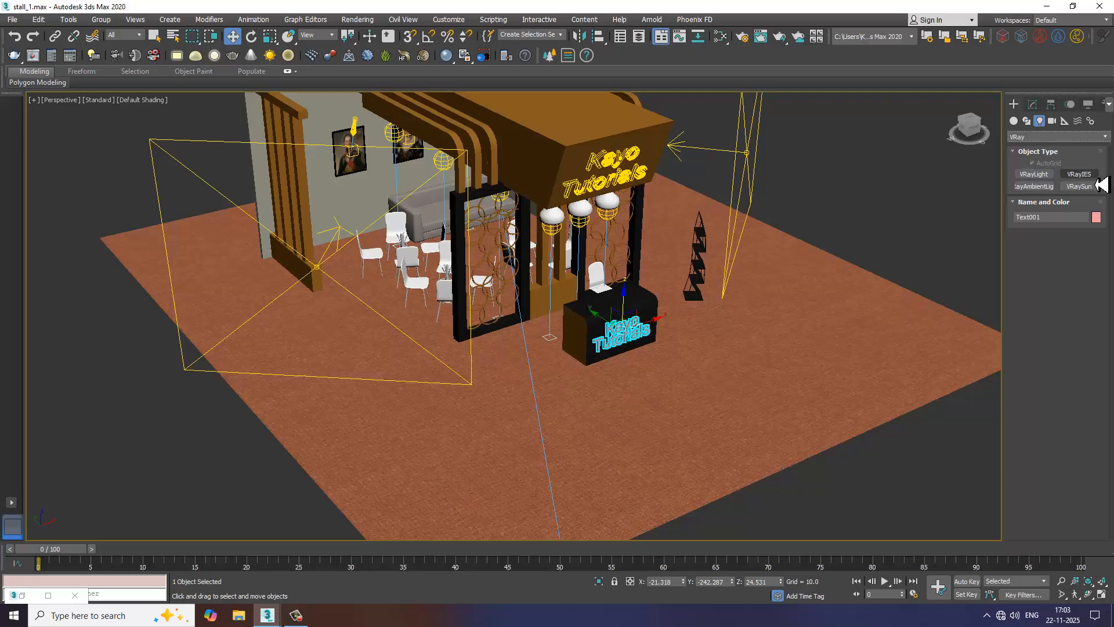
pyautogui.click(1037, 182)
pyautogui.moveTo(734, 351); pyautogui.dragTo(723, 423)
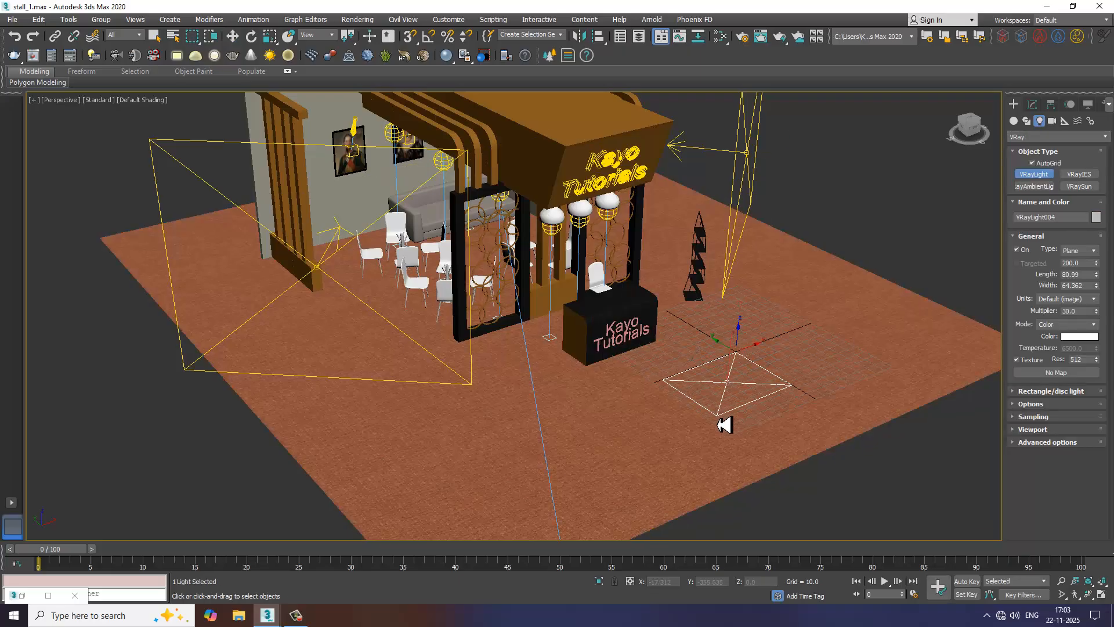
pyautogui.scroll(3, 725, 421)
pyautogui.press('w')
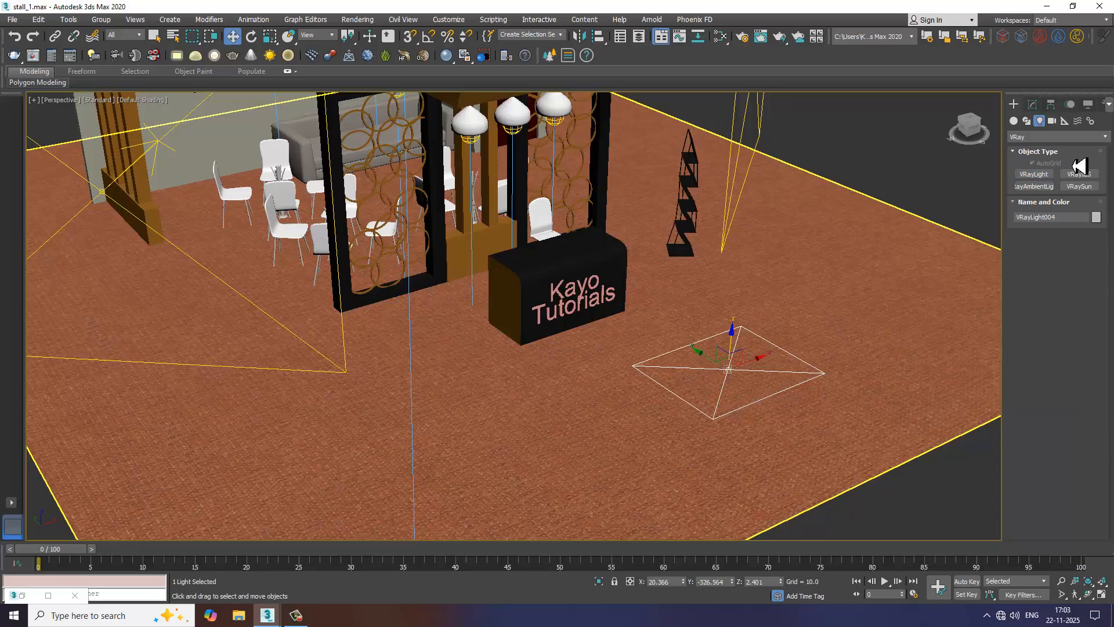
# Change the new VRayLight's type from Plane to Mesh.
pyautogui.click(1033, 105)
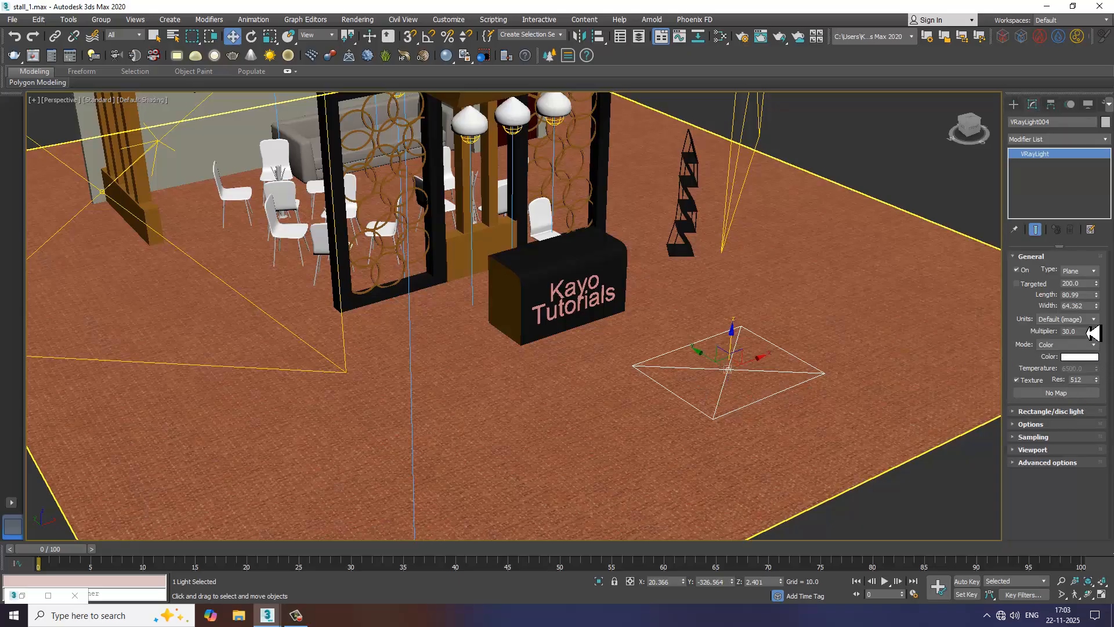
pyautogui.click(1091, 271)
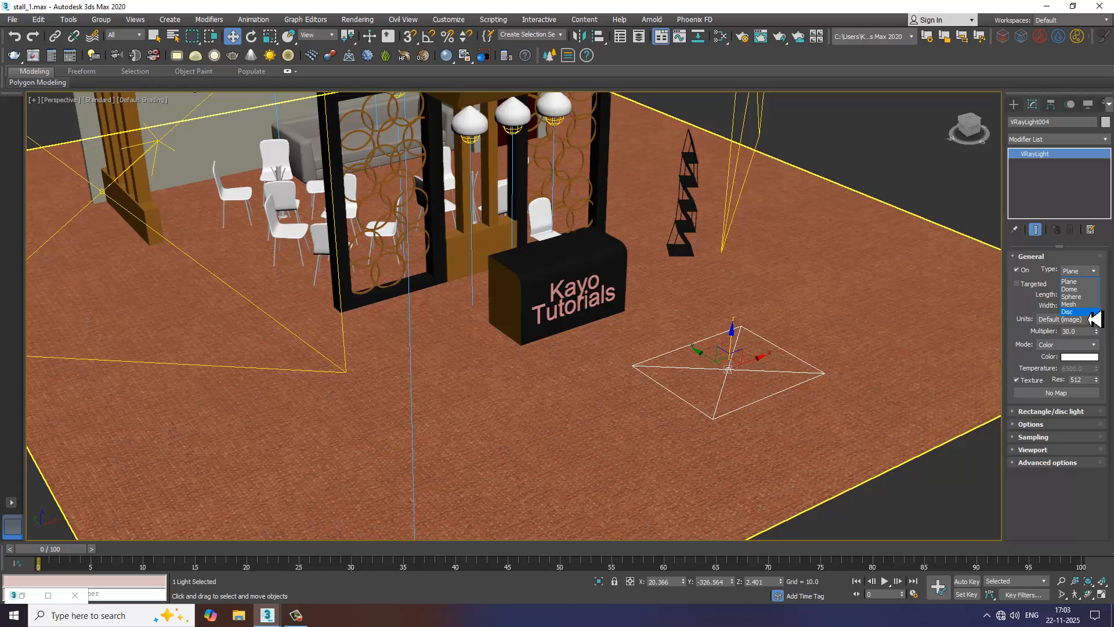
pyautogui.click(1086, 305)
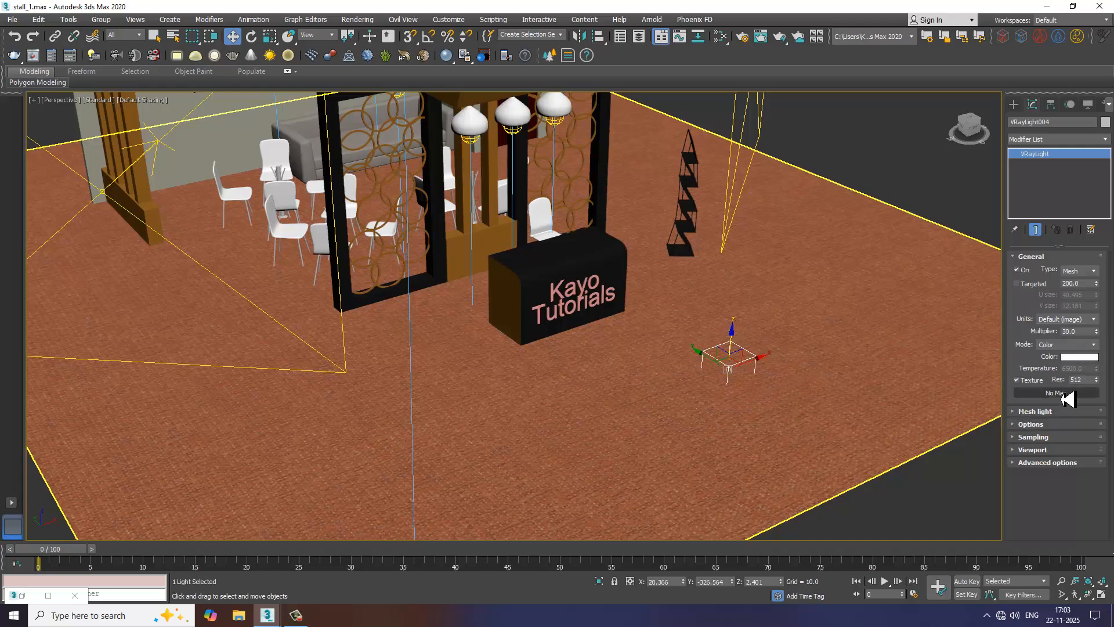
# Pick the extruded "Kayo Tutorials" counter text as the mesh for the VRayLight.
pyautogui.click(1039, 410)
pyautogui.click(1083, 440)
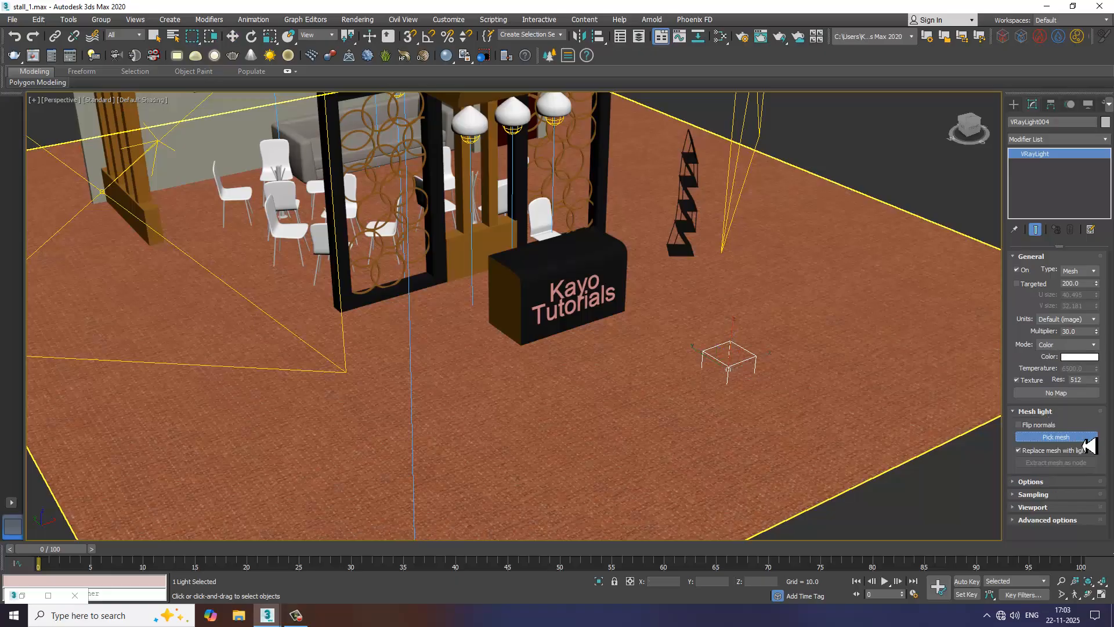
pyautogui.scroll(3, 582, 312)
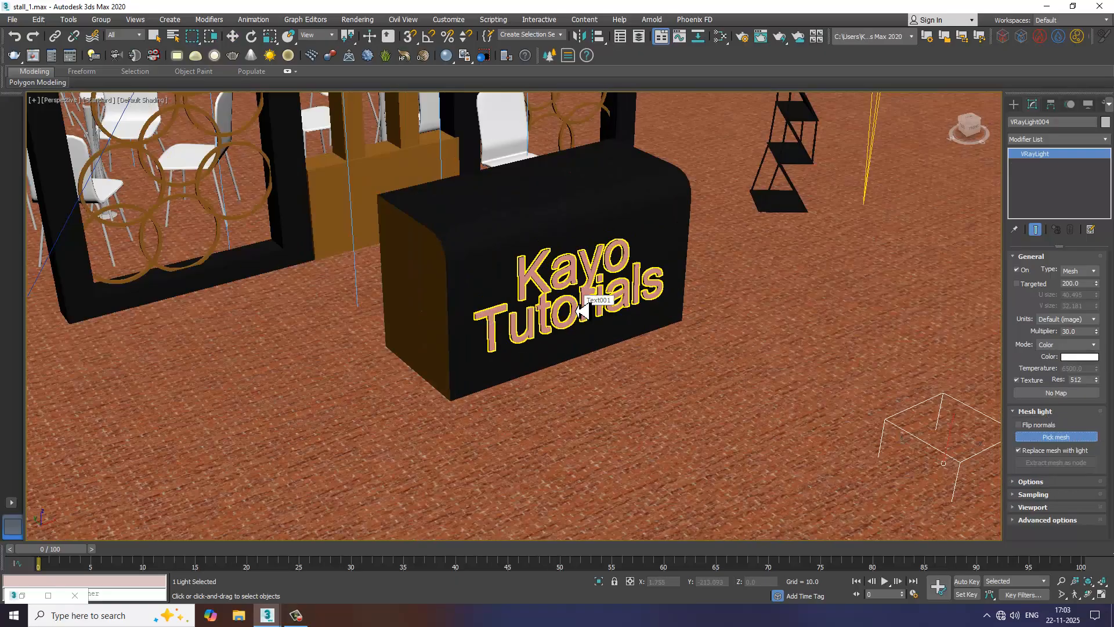
pyautogui.click(582, 312)
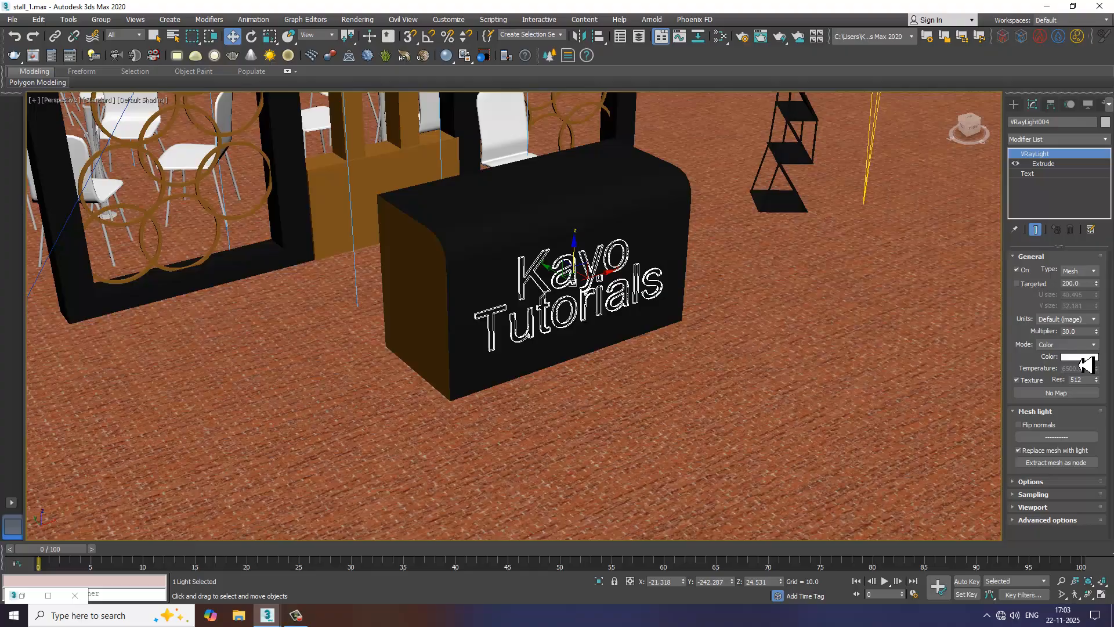
# Confirm white as the counter text light's color and set its multiplier to 15.
pyautogui.click(1081, 357)
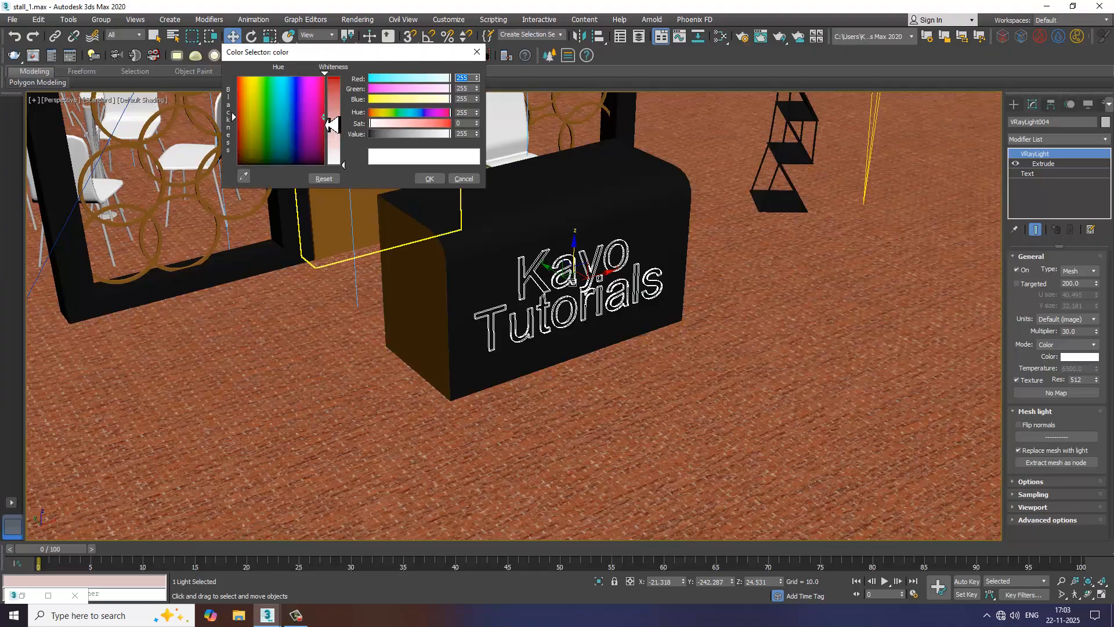
pyautogui.moveTo(326, 116); pyautogui.dragTo(328, 164)
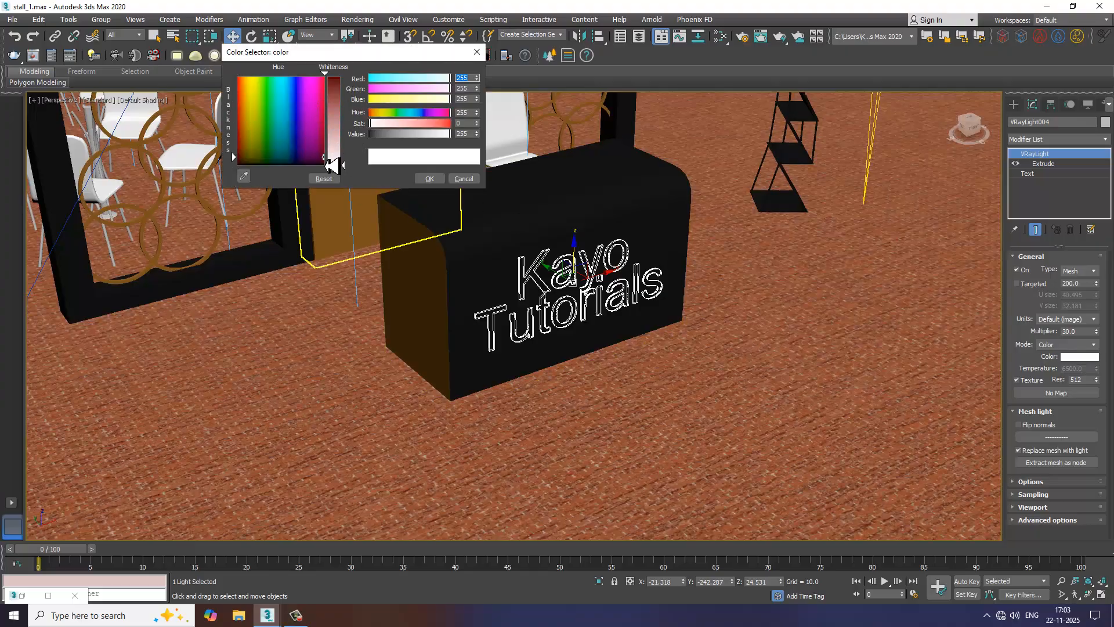
pyautogui.click(430, 179)
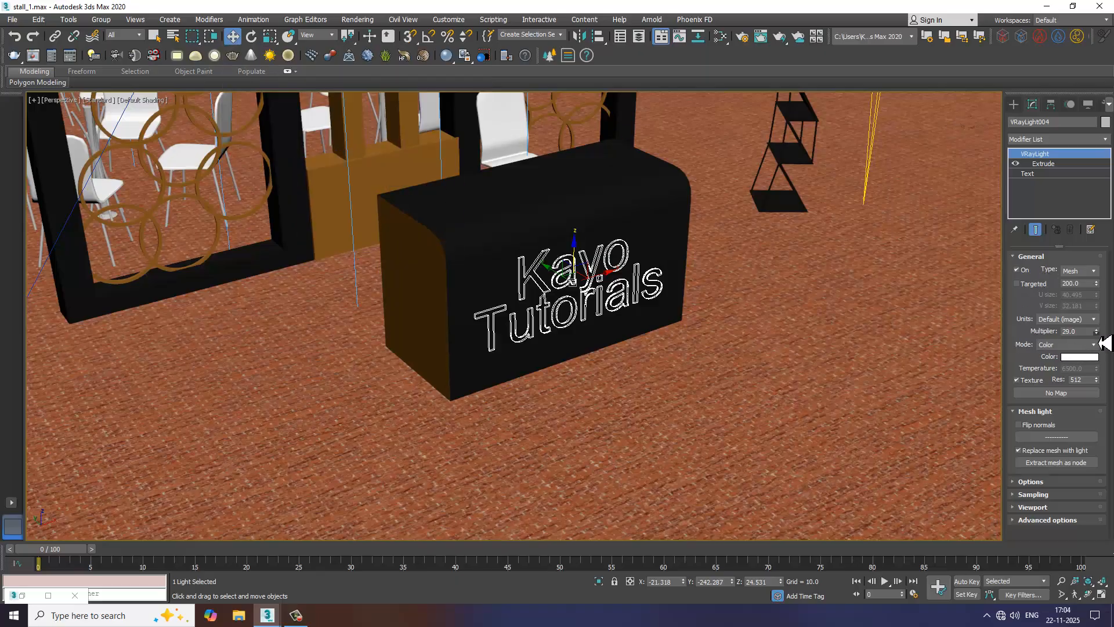
pyautogui.moveTo(1095, 334); pyautogui.dragTo(1098, 350)
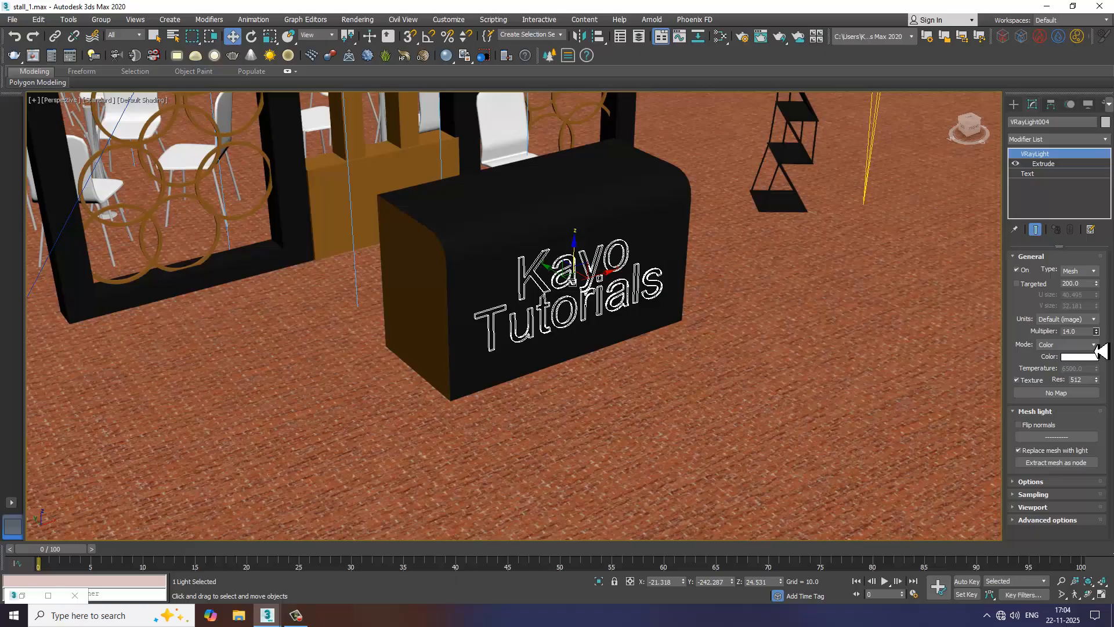
# Render the stall through PhysCamera001 to check the glowing counter text, then close the frame buffer and V-Ray messages.
pyautogui.scroll(-4, 605, 279)
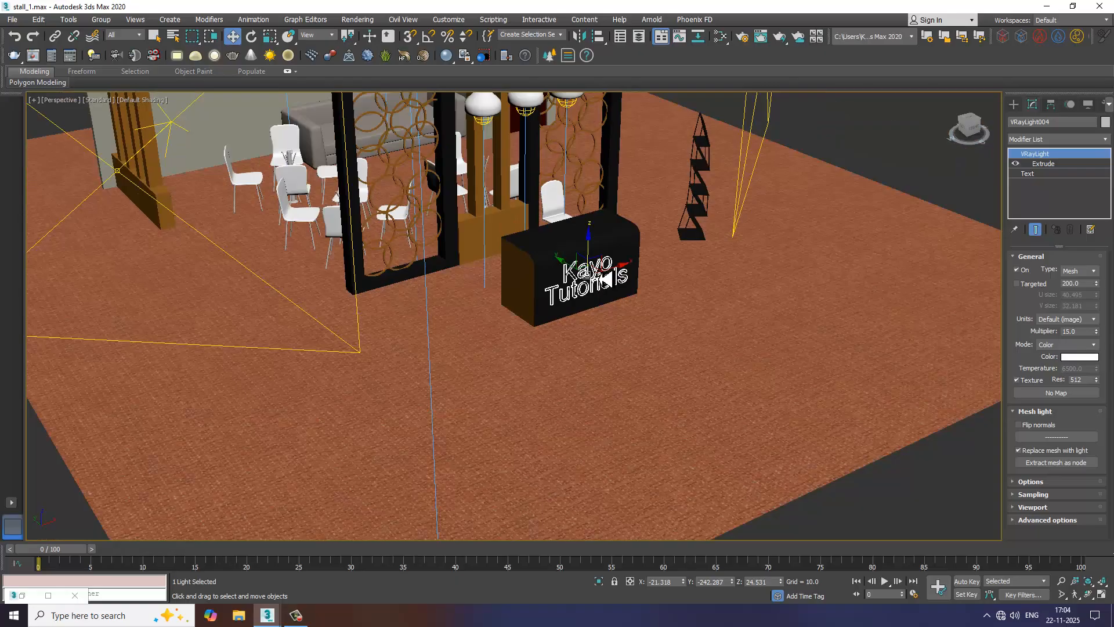
pyautogui.keyDown('alt'); pyautogui.moveTo(642, 311); pyautogui.dragTo(623, 267, button='middle'); pyautogui.keyUp('alt')
pyautogui.moveTo(624, 267); pyautogui.dragTo(674, 270, button='middle')
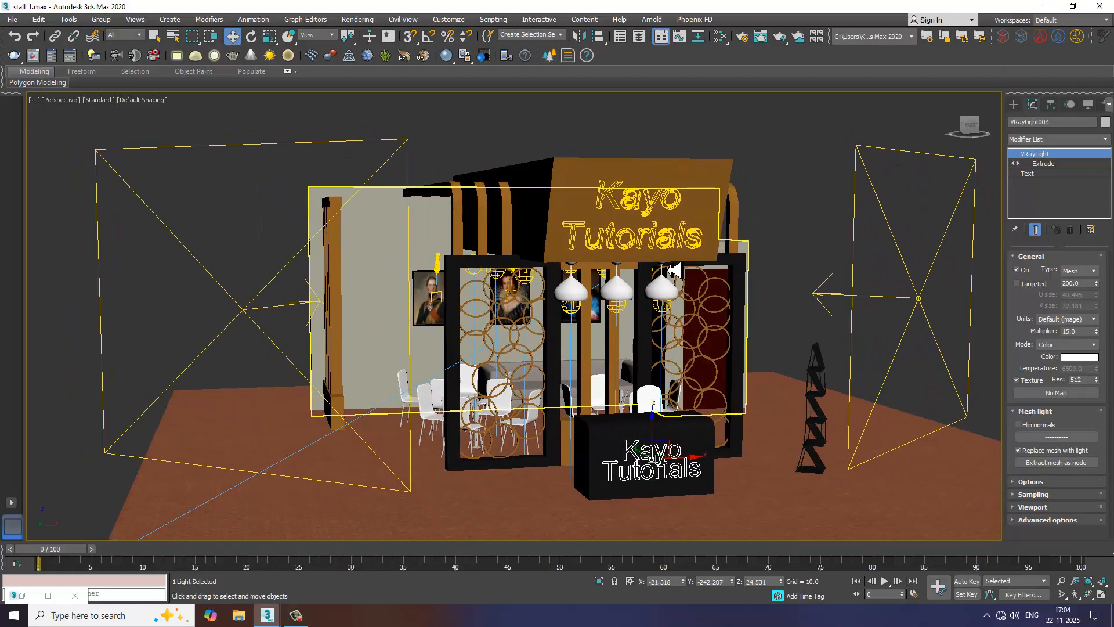
pyautogui.press('c')
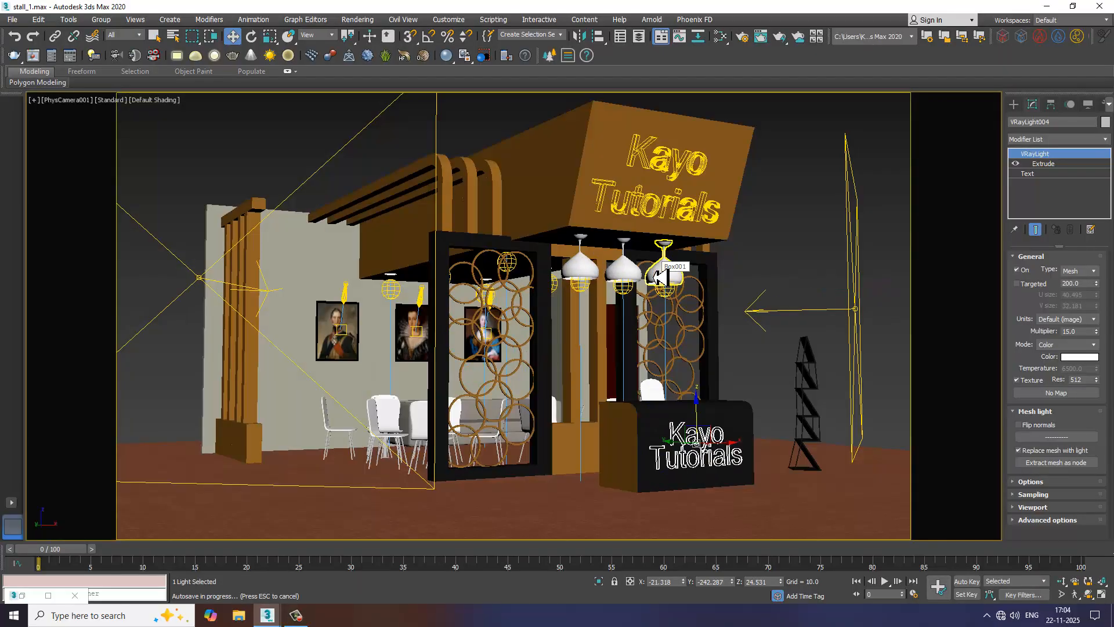
pyautogui.click(809, 224)
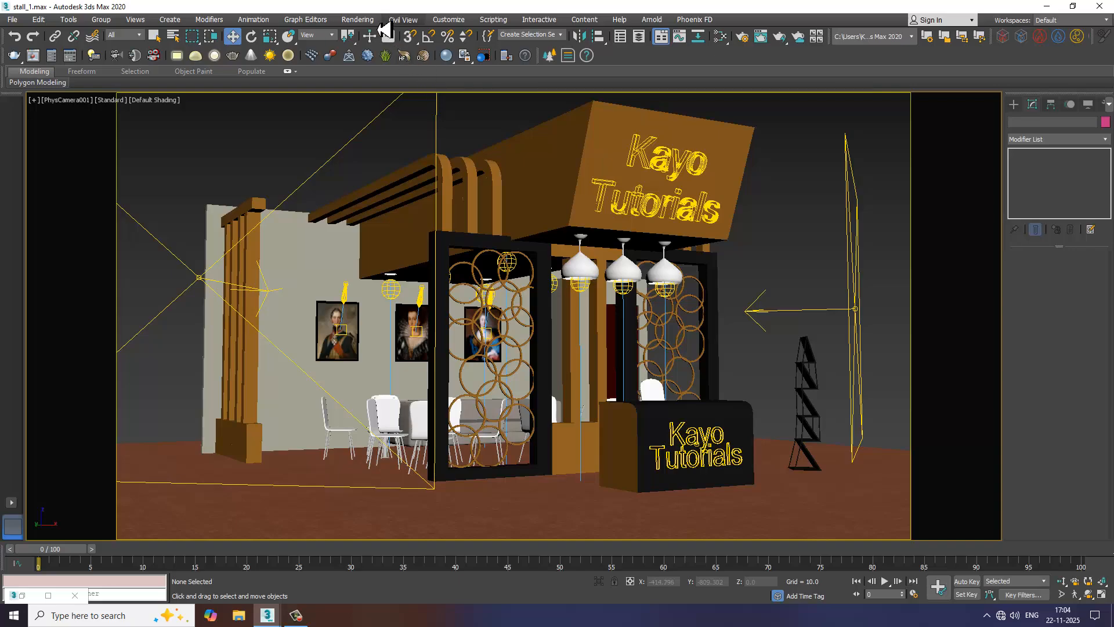
pyautogui.click(358, 20)
pyautogui.click(379, 49)
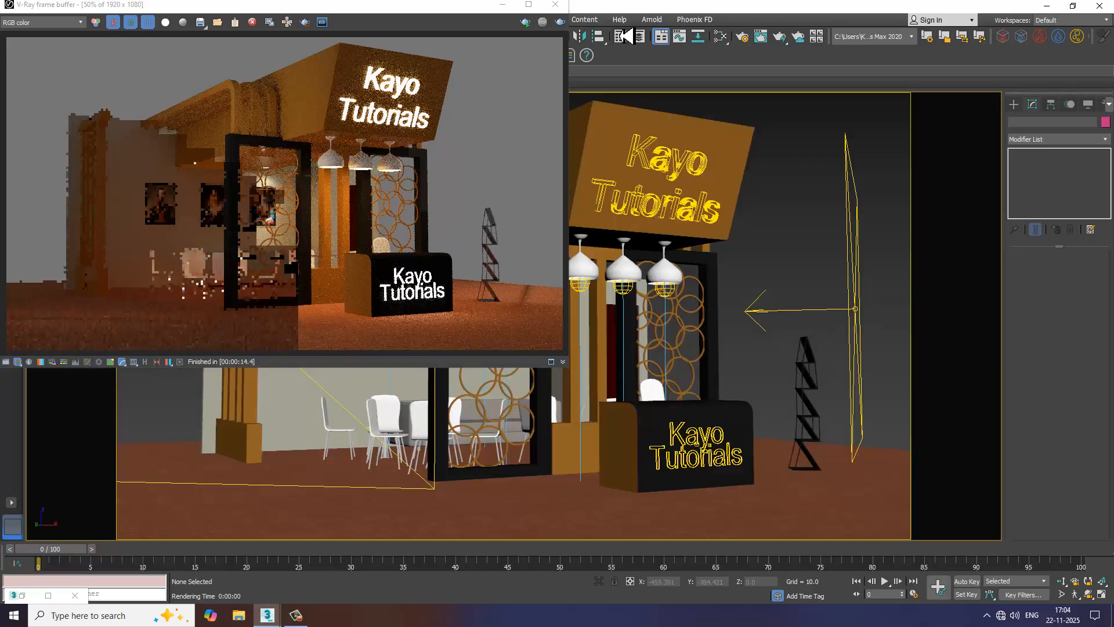
pyautogui.click(555, 5)
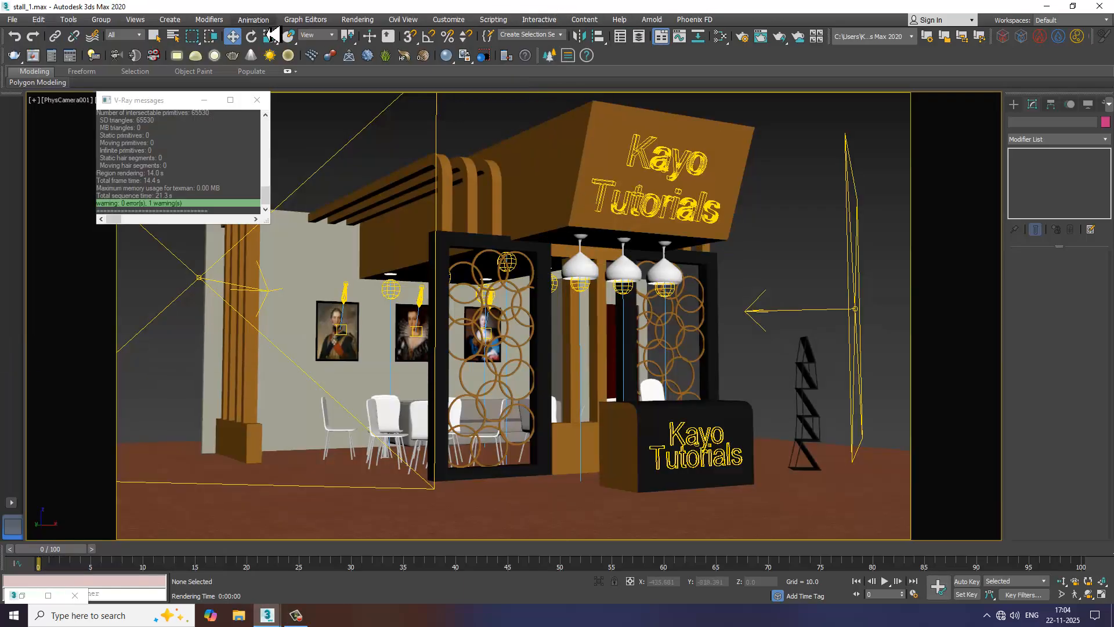
pyautogui.click(257, 100)
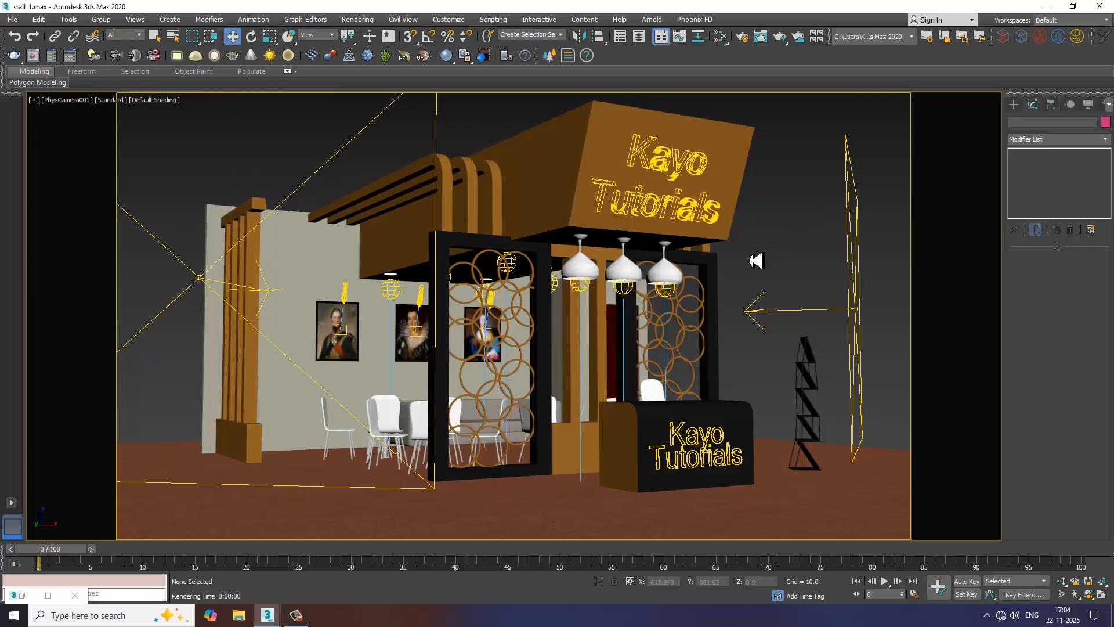
# Examine the stall's side in perspective, around the sofa, seating area and the storage room with the dark door.
pyautogui.press('p')
pyautogui.scroll(-5, 691, 300)
pyautogui.keyDown('alt'); pyautogui.moveTo(704, 303); pyautogui.dragTo(833, 311, button='middle'); pyautogui.keyUp('alt')
pyautogui.scroll(5, 796, 311)
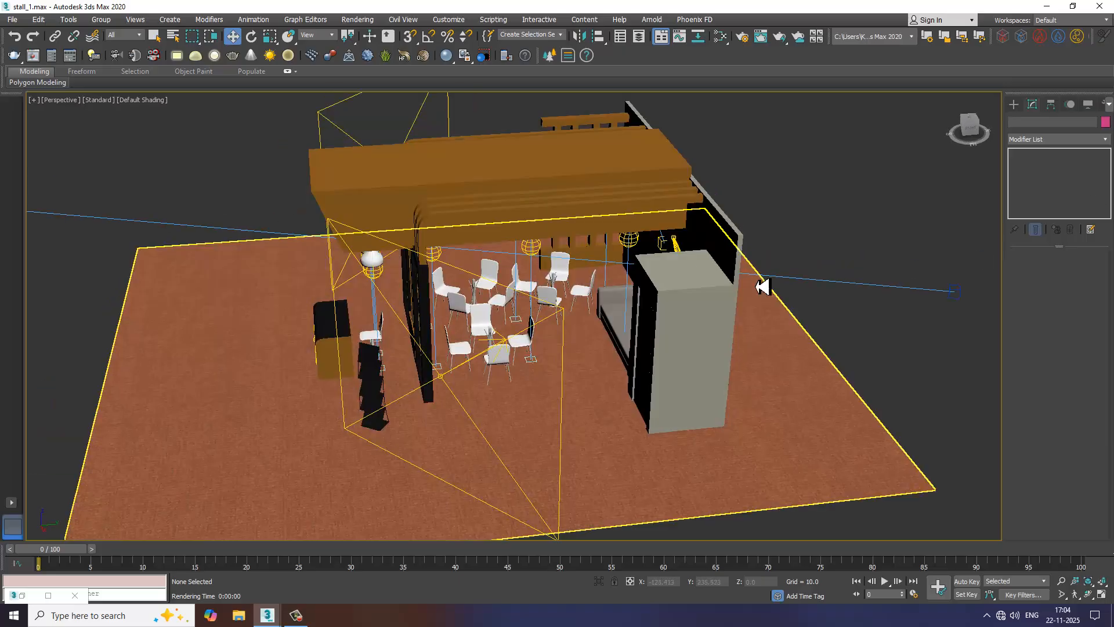
pyautogui.keyDown('alt'); pyautogui.moveTo(763, 286); pyautogui.dragTo(800, 304, button='middle'); pyautogui.keyUp('alt')
pyautogui.scroll(6, 801, 303)
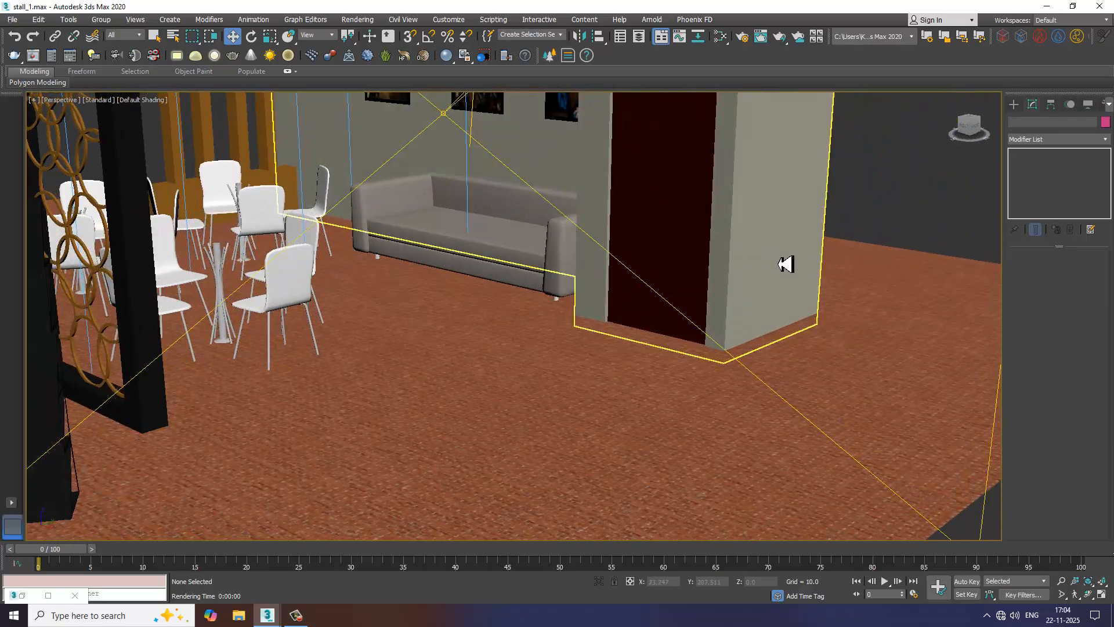
pyautogui.moveTo(770, 262); pyautogui.dragTo(778, 338, button='middle')
pyautogui.keyDown('alt'); pyautogui.moveTo(735, 295); pyautogui.dragTo(761, 373, button='middle'); pyautogui.keyUp('alt')
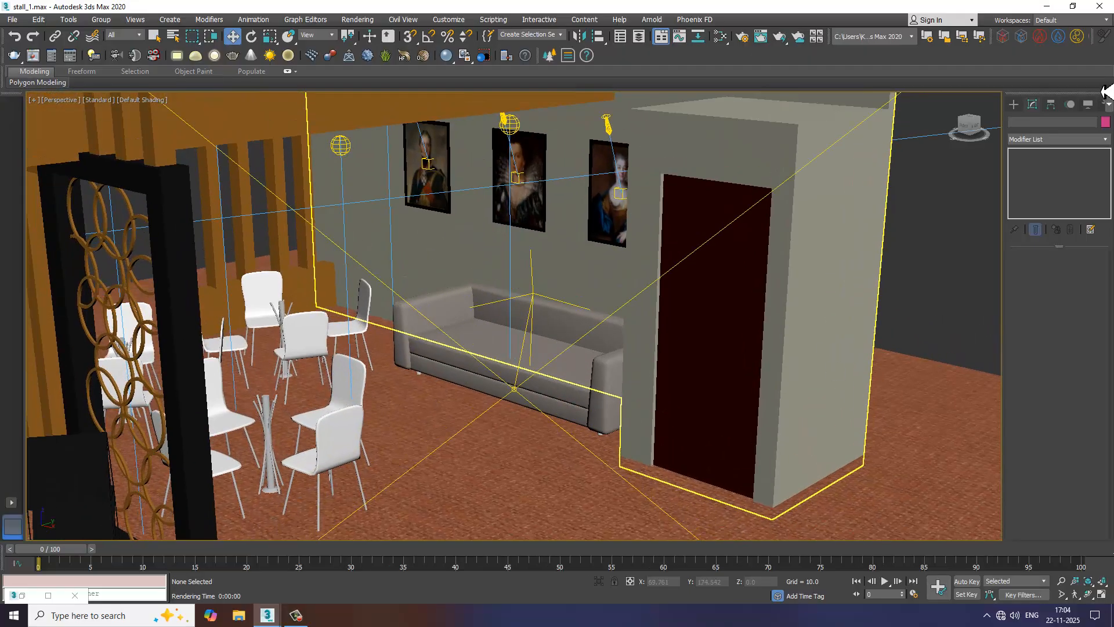
# Create a plane VRayLight about 145 by 145 units over the seating area in the Left view.
pyautogui.click(1013, 105)
pyautogui.click(1041, 177)
pyautogui.hotkey('alt', 'w')
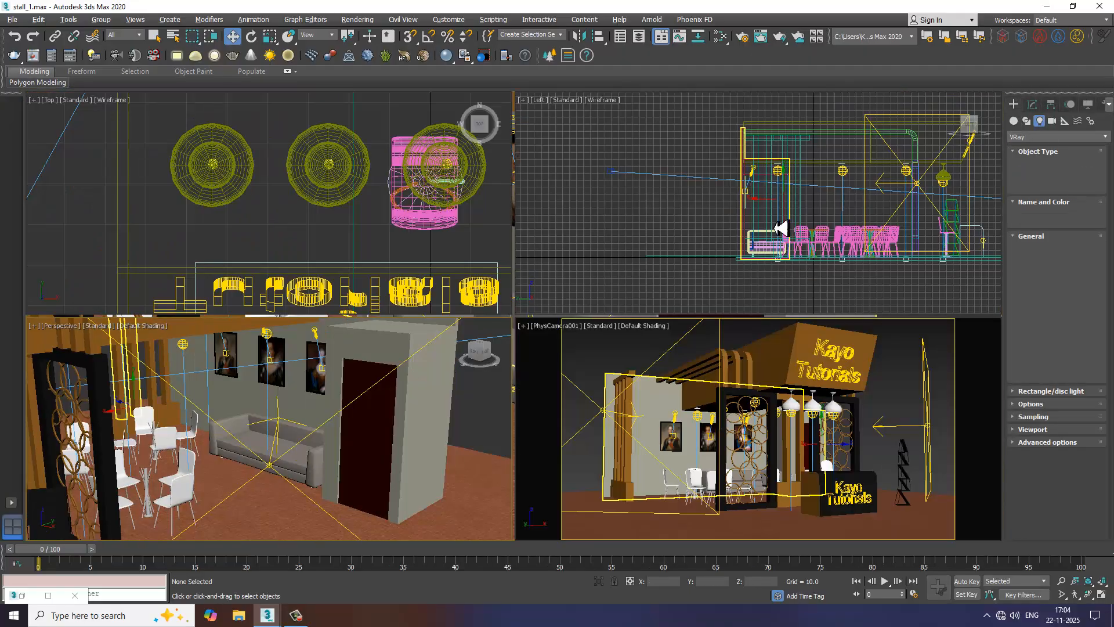
pyautogui.moveTo(839, 228)
pyautogui.mouseDown(button='middle')
pyautogui.moveTo(804, 224)
pyautogui.moveTo(791, 246)
pyautogui.moveTo(764, 247)
pyautogui.mouseUp(button='middle')
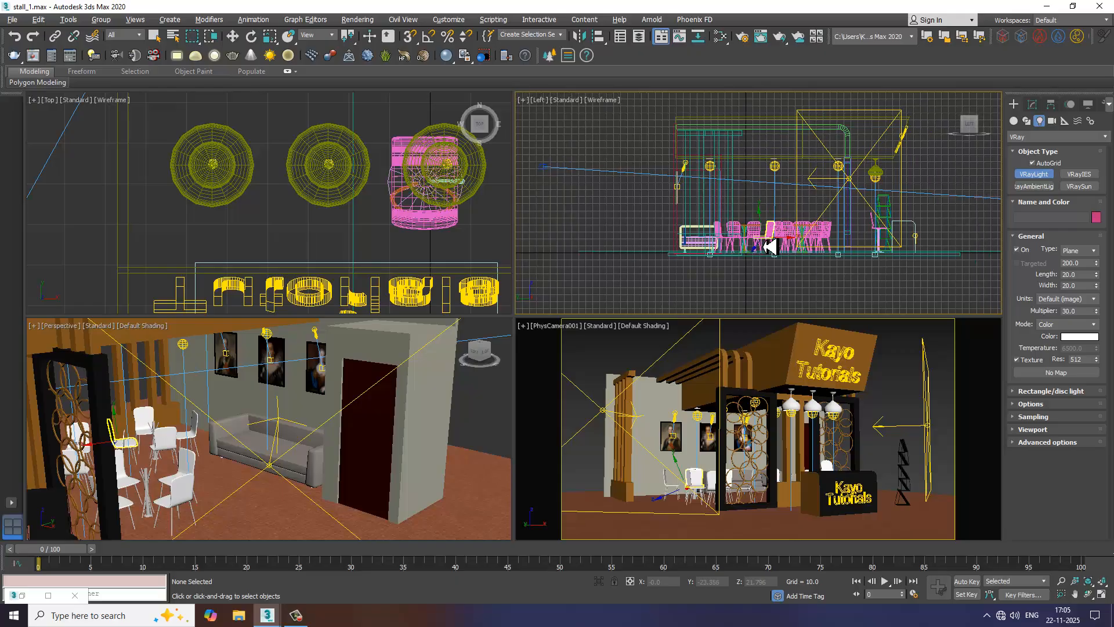
pyautogui.press('f')
pyautogui.hotkey('alt', 'w')
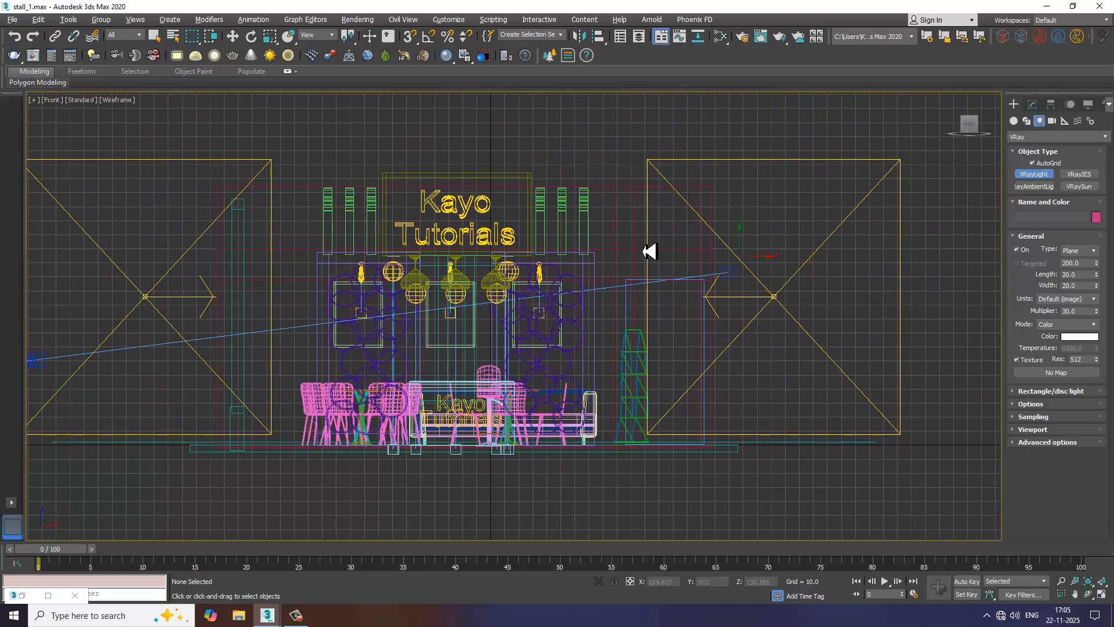
pyautogui.press('l')
pyautogui.click(551, 222)
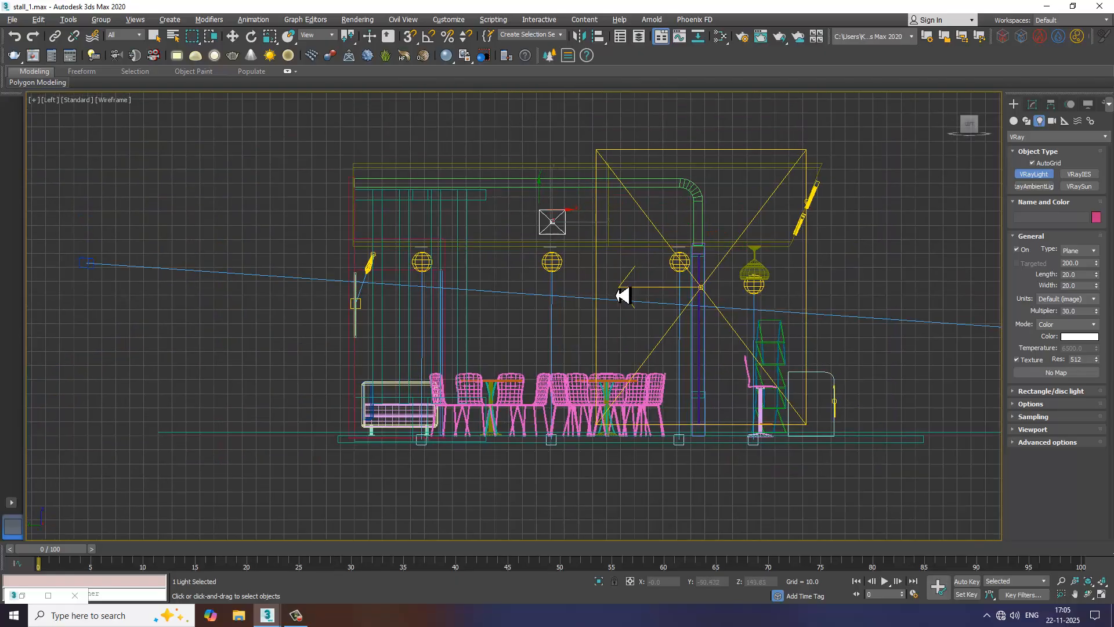
pyautogui.moveTo(617, 296); pyautogui.dragTo(745, 423)
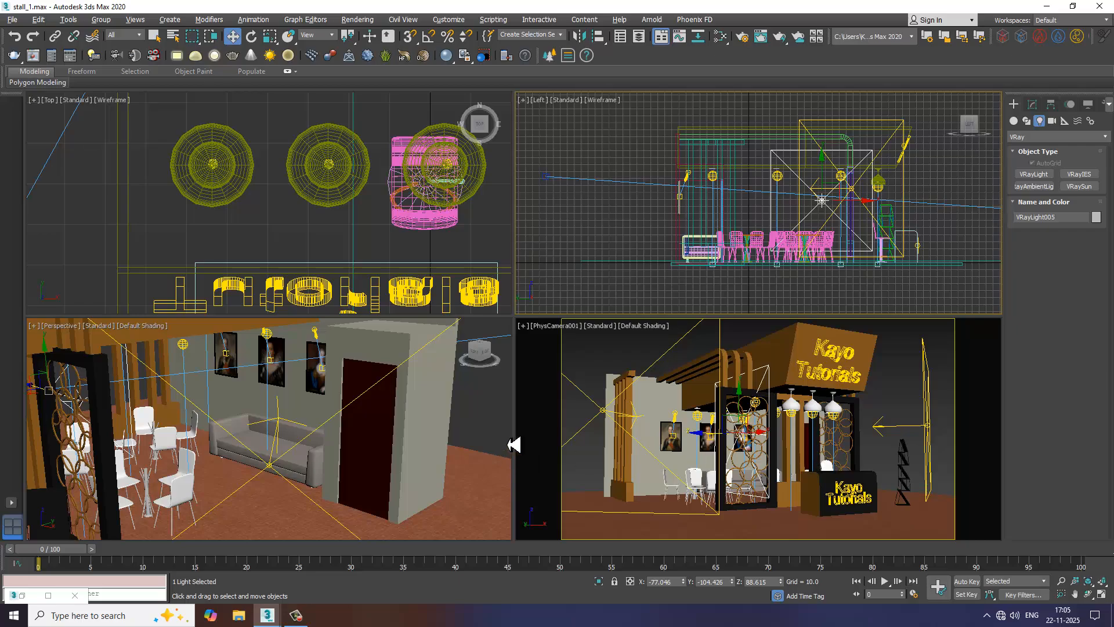
# Move the new plane light outside the stall, near the storage room, to about X 286 and Y 34.
pyautogui.moveTo(508, 444); pyautogui.dragTo(497, 441, button='middle')
pyautogui.hotkey('alt', 'w')
pyautogui.scroll(-7, 501, 427)
pyautogui.keyDown('alt'); pyautogui.moveTo(363, 340); pyautogui.dragTo(328, 291, button='middle'); pyautogui.keyUp('alt')
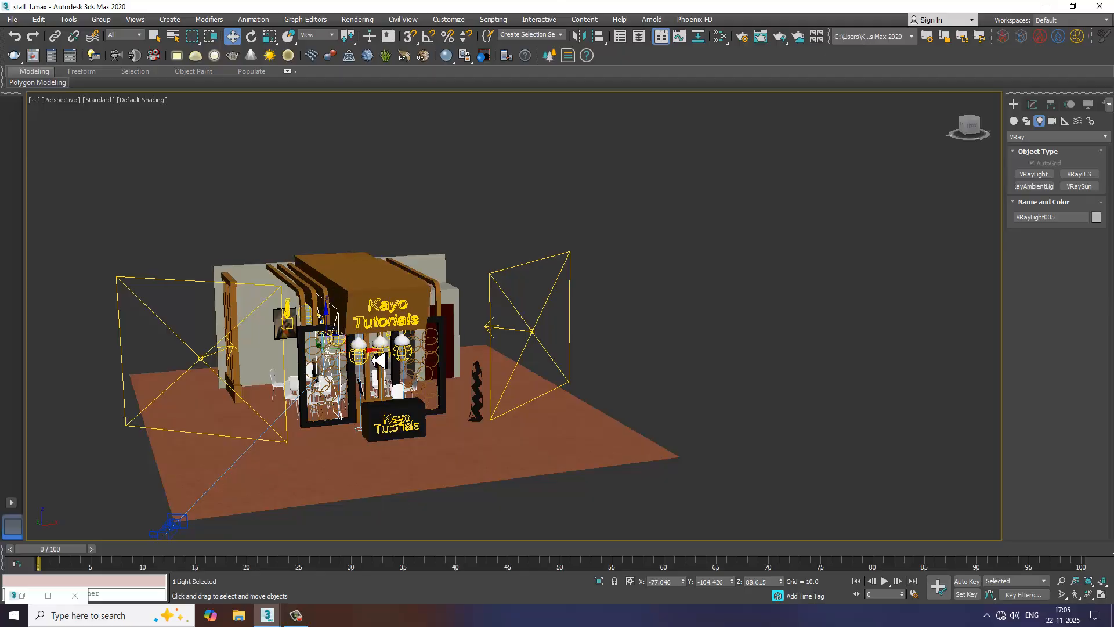
pyautogui.keyDown('alt'); pyautogui.moveTo(547, 343); pyautogui.dragTo(510, 326, button='middle'); pyautogui.keyUp('alt')
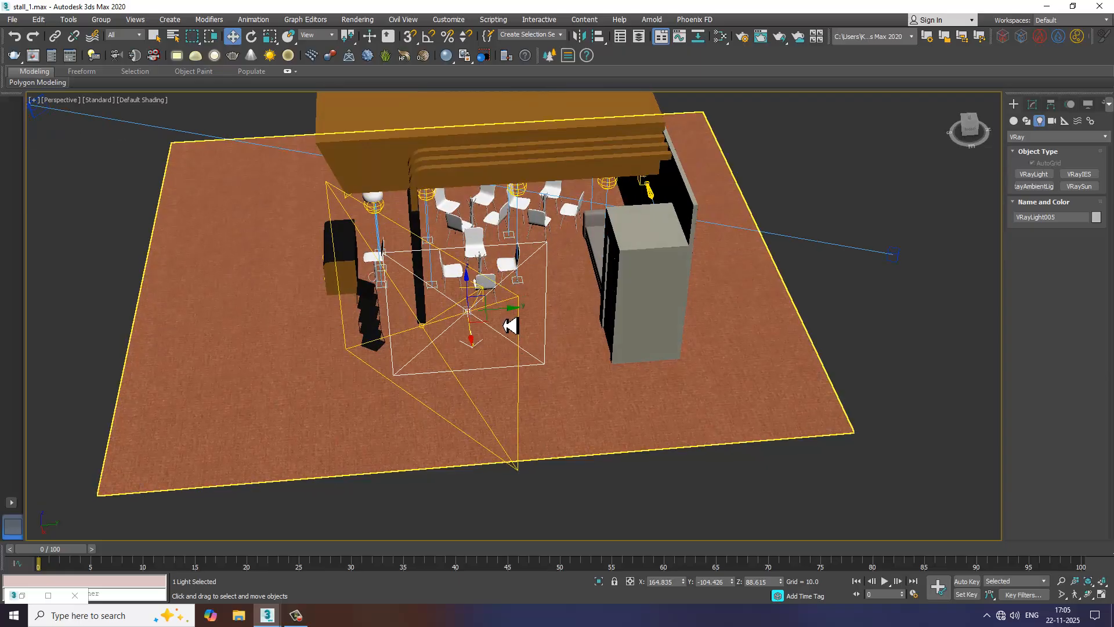
pyautogui.moveTo(505, 318); pyautogui.dragTo(555, 329)
pyautogui.keyDown('alt'); pyautogui.moveTo(555, 328); pyautogui.dragTo(572, 320, button='middle'); pyautogui.keyUp('alt')
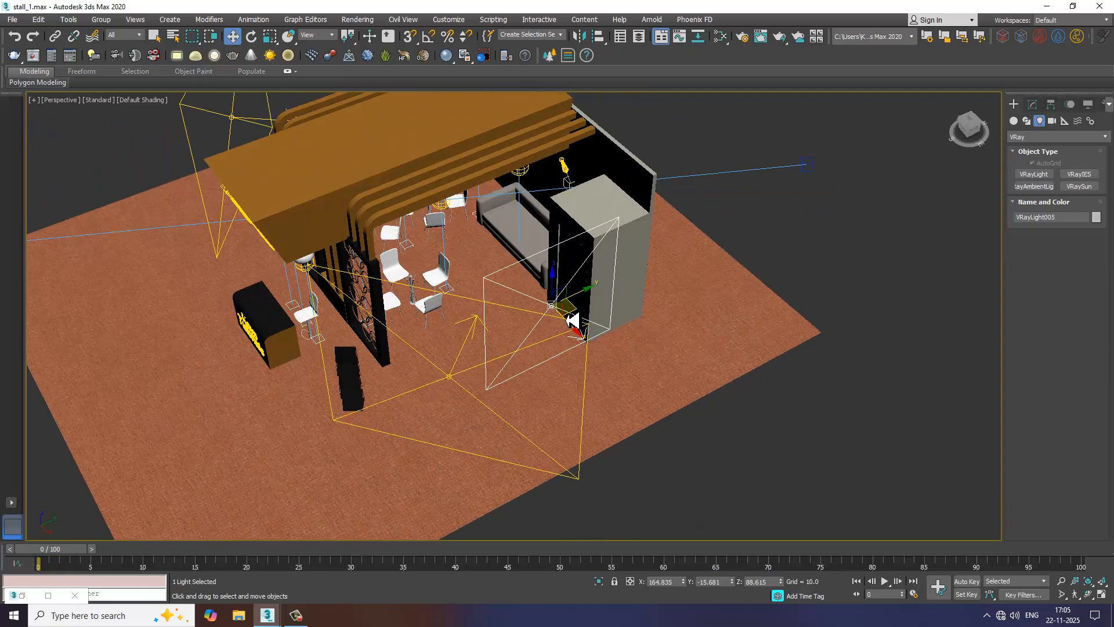
pyautogui.moveTo(576, 333); pyautogui.dragTo(617, 388)
pyautogui.keyDown('alt'); pyautogui.moveTo(617, 388); pyautogui.dragTo(668, 386, button='middle'); pyautogui.keyUp('alt')
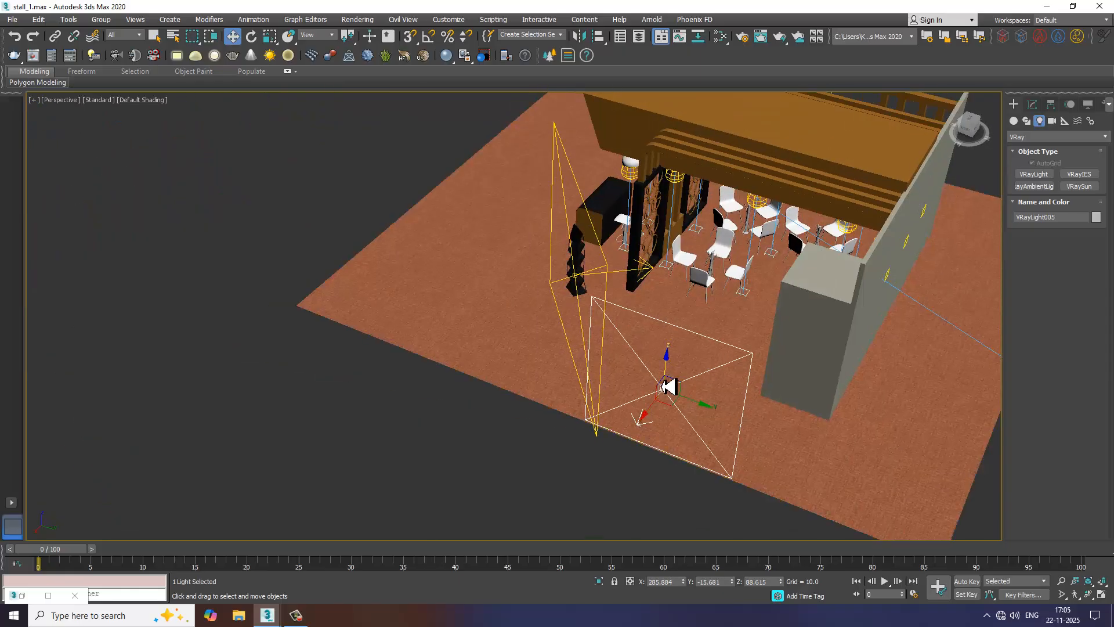
pyautogui.moveTo(698, 410); pyautogui.dragTo(749, 423)
# Mirror the plane light about the X axis without cloning so that it faces the stall.
pyautogui.press('e')
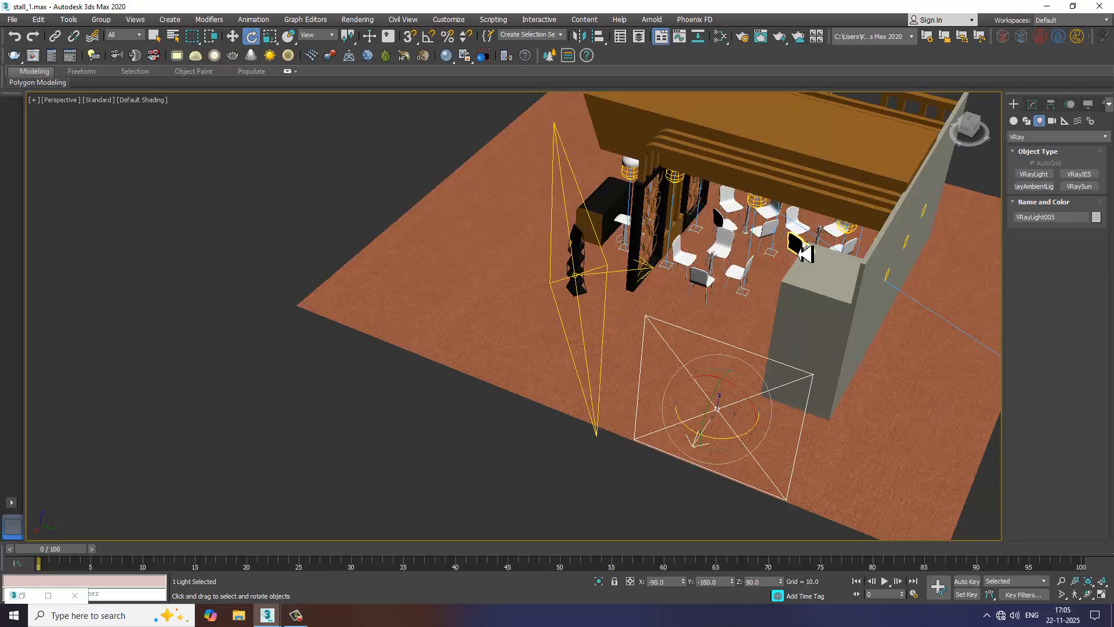
pyautogui.press('w')
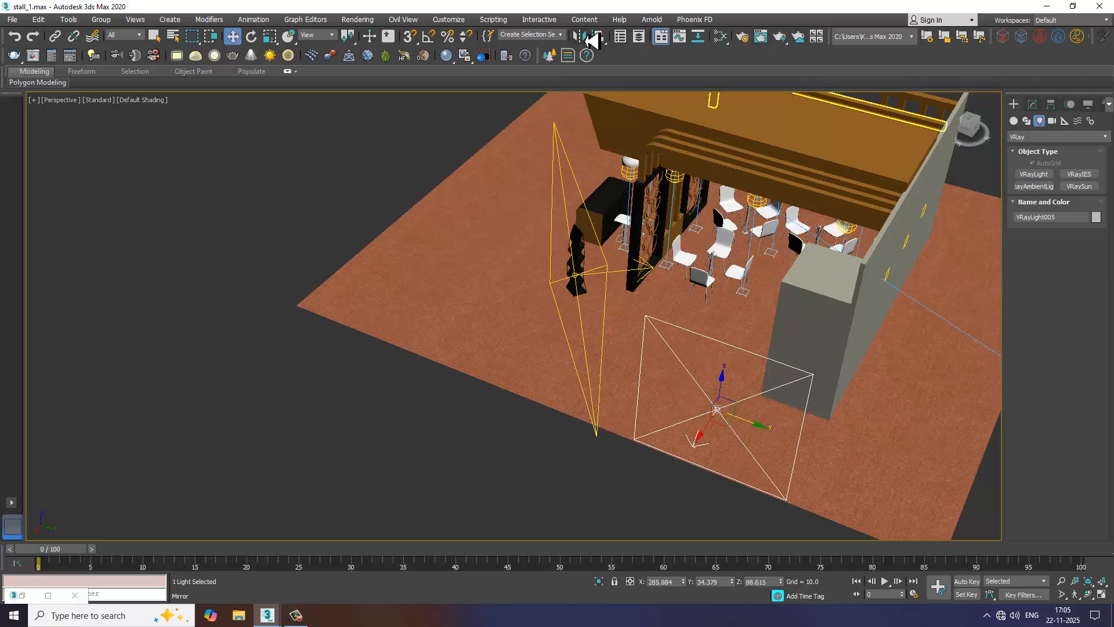
pyautogui.click(592, 38)
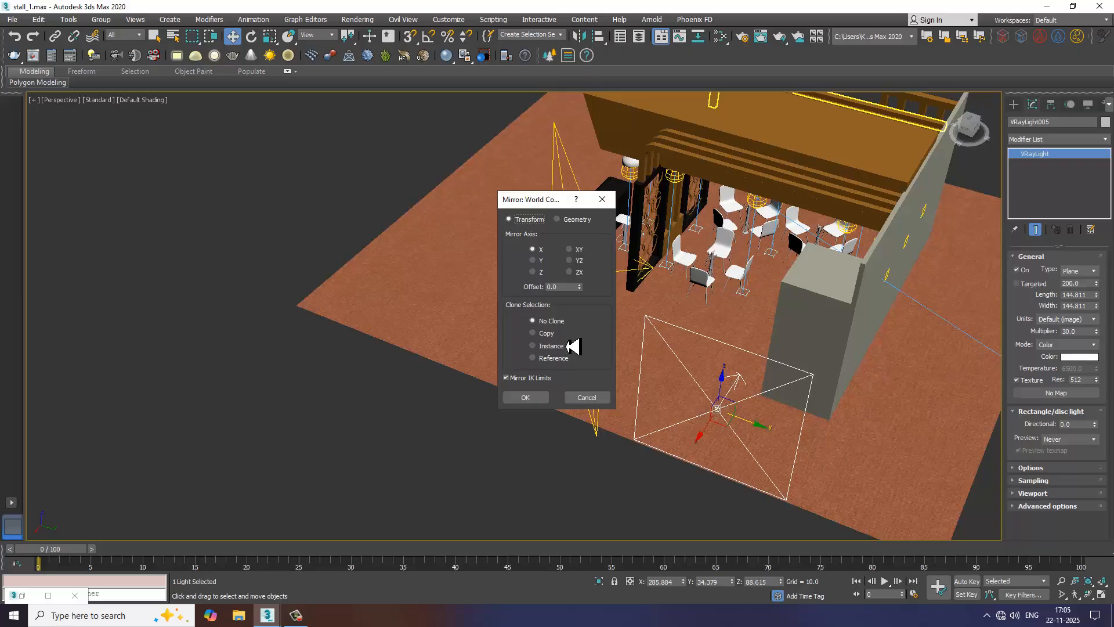
pyautogui.click(539, 399)
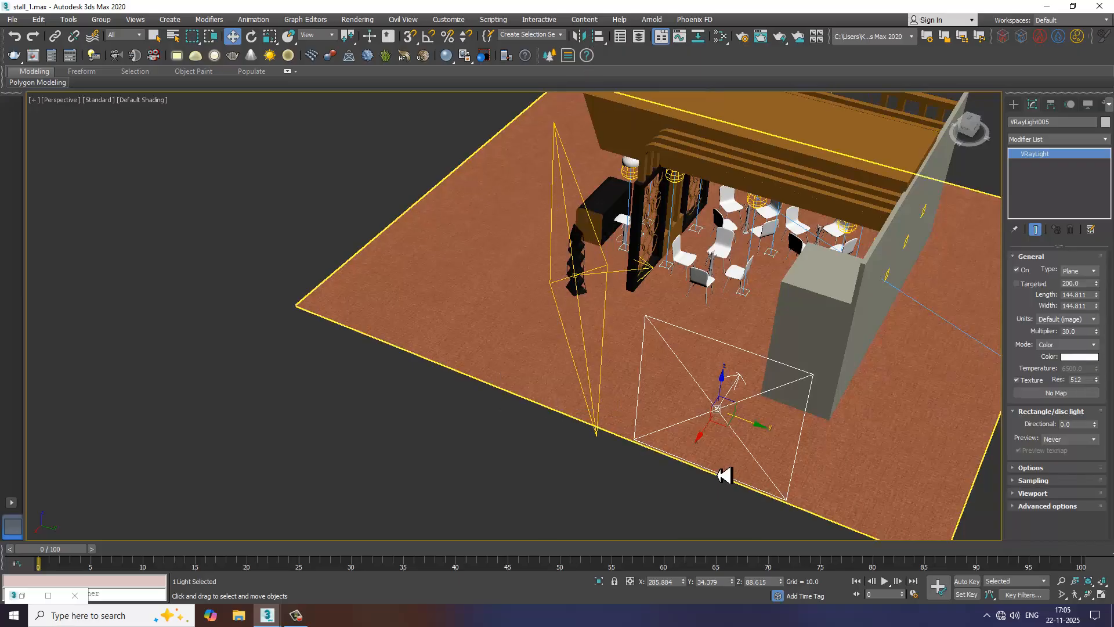
# Raise the plane light to about Z 103.
pyautogui.keyDown('alt'); pyautogui.moveTo(651, 398); pyautogui.dragTo(736, 393, button='middle'); pyautogui.keyUp('alt')
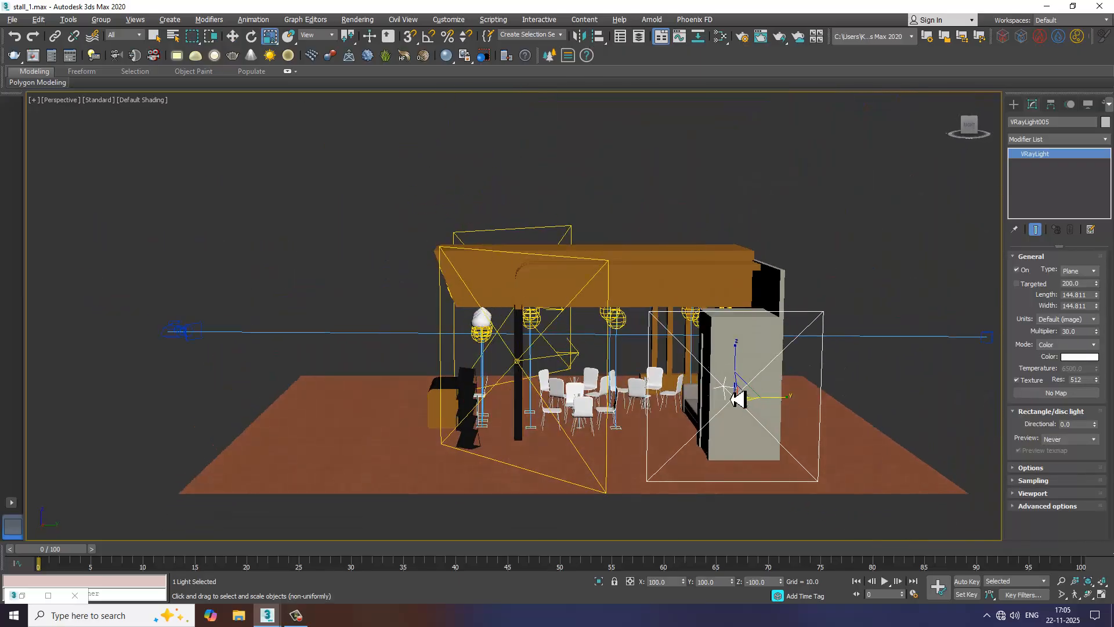
pyautogui.press('r')
pyautogui.moveTo(741, 406); pyautogui.dragTo(736, 366)
pyautogui.press('w')
pyautogui.keyDown('alt'); pyautogui.moveTo(735, 366); pyautogui.dragTo(734, 398, button='middle'); pyautogui.keyUp('alt')
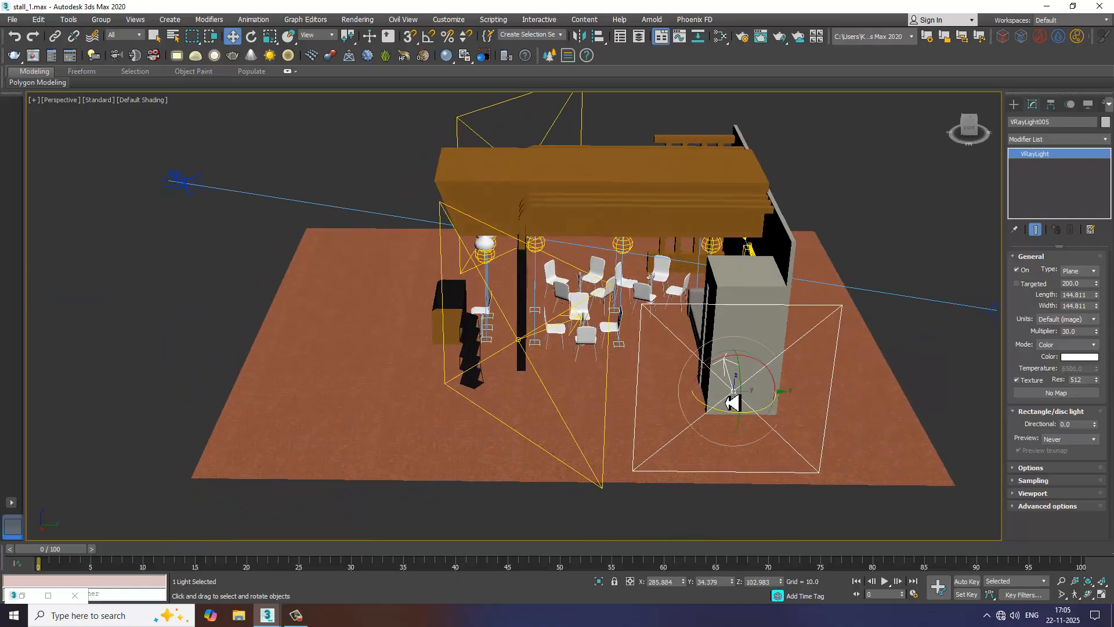
# Rotate the plane light about its vertical axis toward the seating area and move it closer to the stall, to about X 240.
pyautogui.press('e')
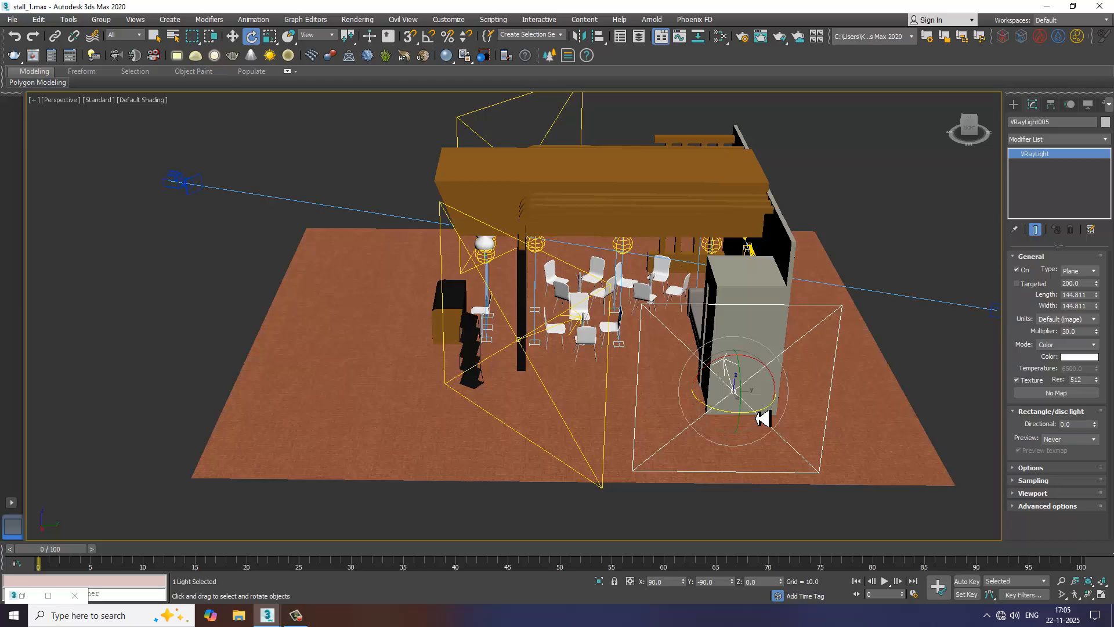
pyautogui.moveTo(765, 418); pyautogui.dragTo(714, 378)
pyautogui.moveTo(714, 378)
pyautogui.keyDown('alt'); pyautogui.mouseDown(button='middle')
pyautogui.moveTo(815, 393)
pyautogui.moveTo(718, 370)
pyautogui.mouseUp(button='middle'); pyautogui.keyUp('alt')
pyautogui.press('w')
pyautogui.moveTo(780, 383); pyautogui.dragTo(736, 384)
pyautogui.keyDown('alt'); pyautogui.moveTo(736, 384); pyautogui.dragTo(702, 384, button='middle'); pyautogui.keyUp('alt')
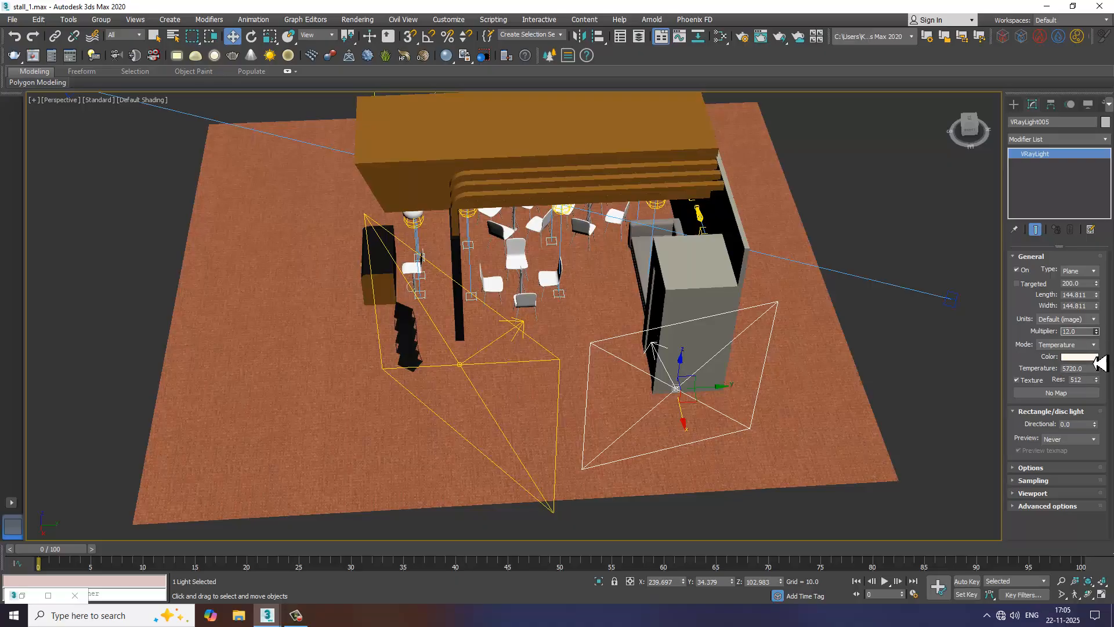
# Turn off shadow casting for the plane light and make it double-sided, invisible and without decay.
pyautogui.click(1032, 468)
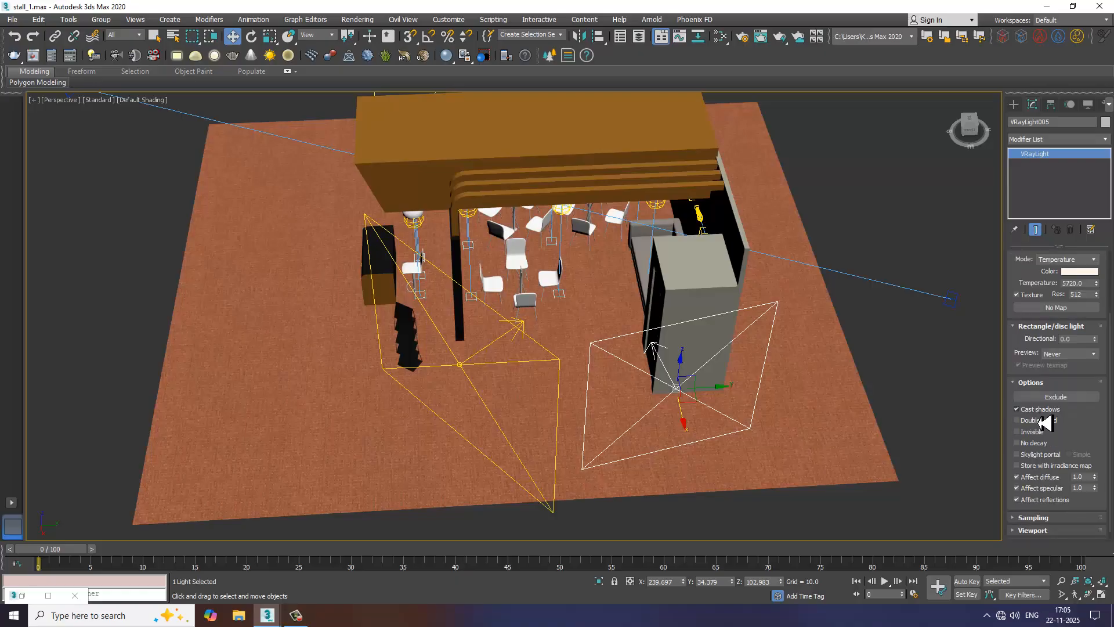
pyautogui.click(1041, 440)
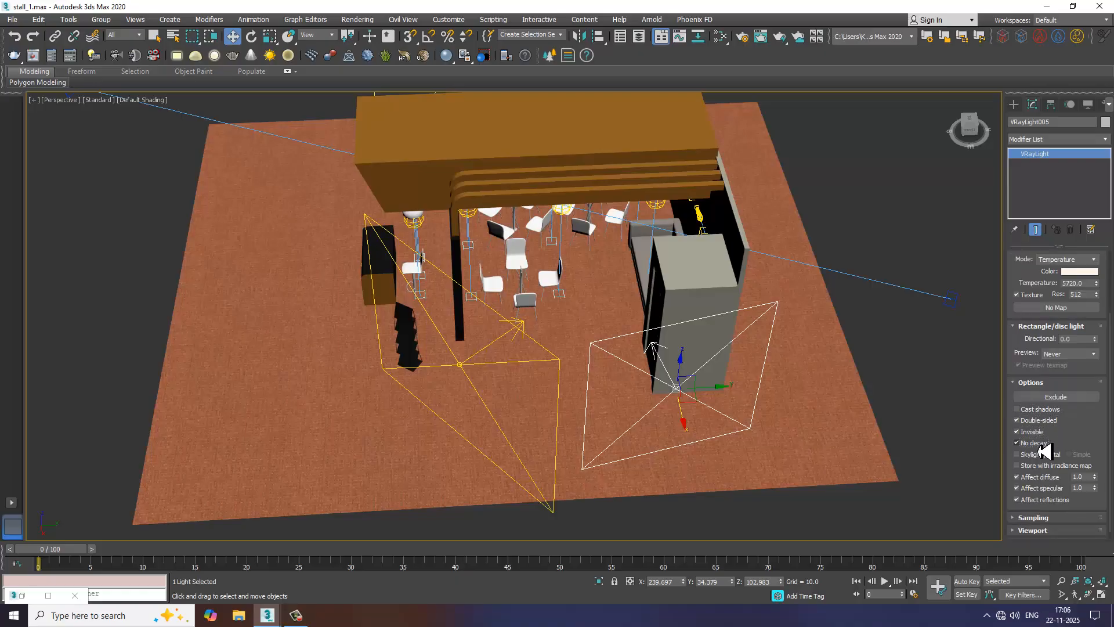
# Show the PhysCamera001 view at full size and test-render the stall from it.
pyautogui.hotkey('alt', 'w')
pyautogui.click(640, 367)
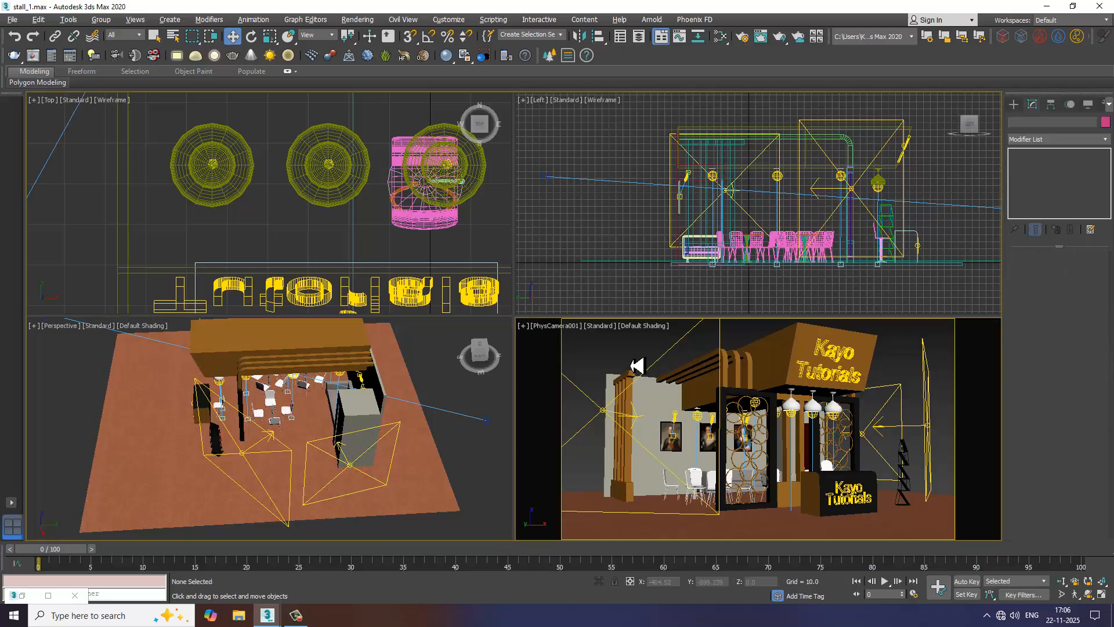
pyautogui.hotkey('alt', 'w')
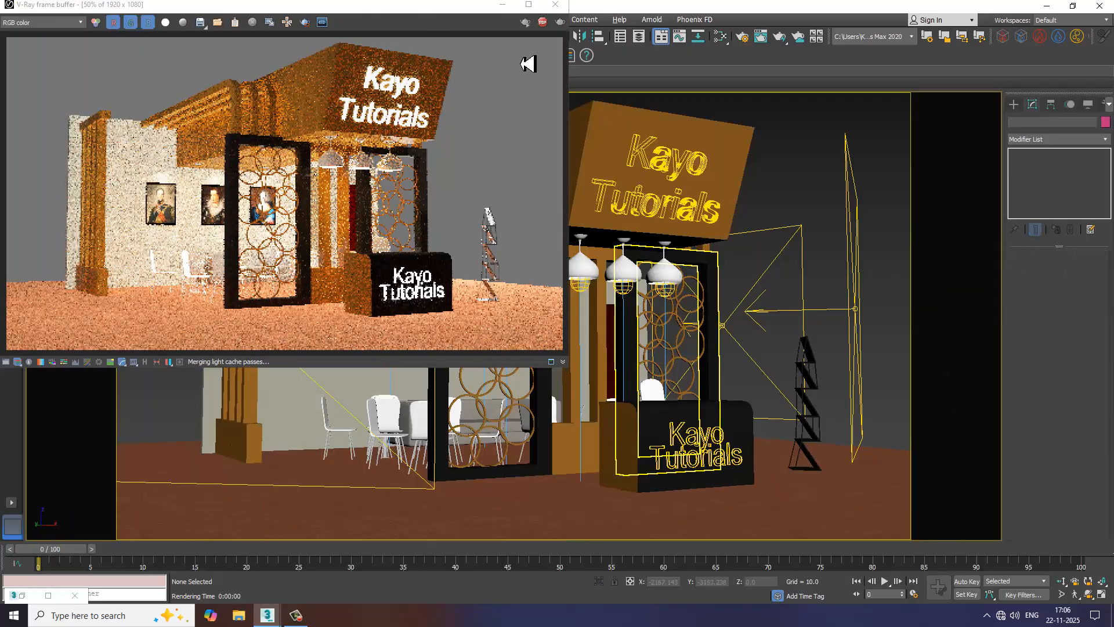
pyautogui.click(556, 6)
# Try a multiplier of 5.0 on the plane light beside the counter and test-render the camera view.
pyautogui.click(754, 248)
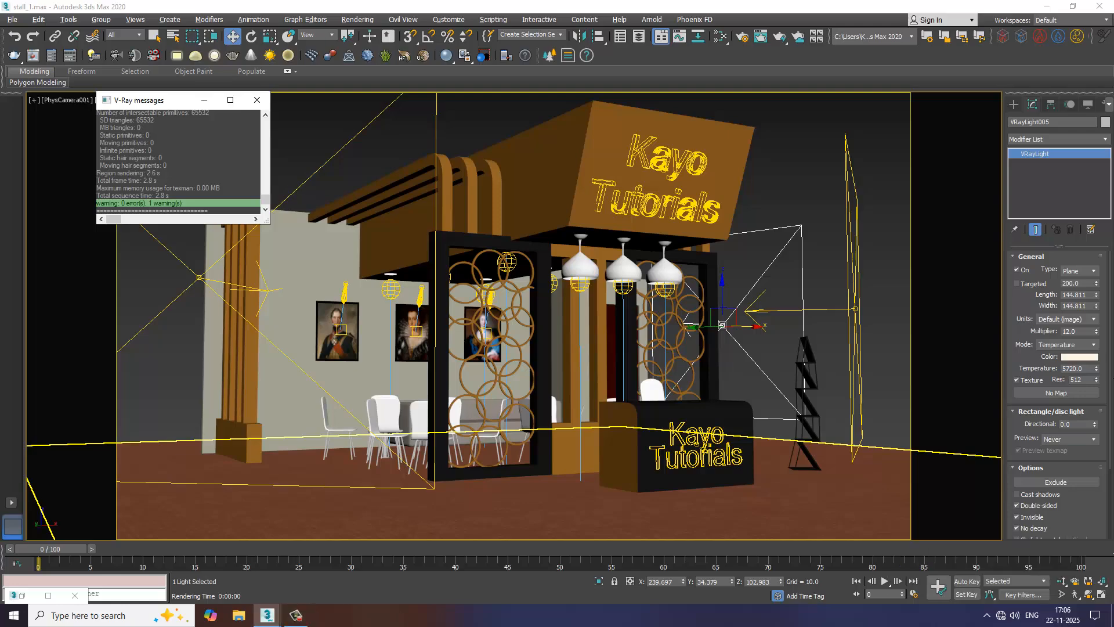
pyautogui.moveTo(1096, 333); pyautogui.dragTo(1100, 341)
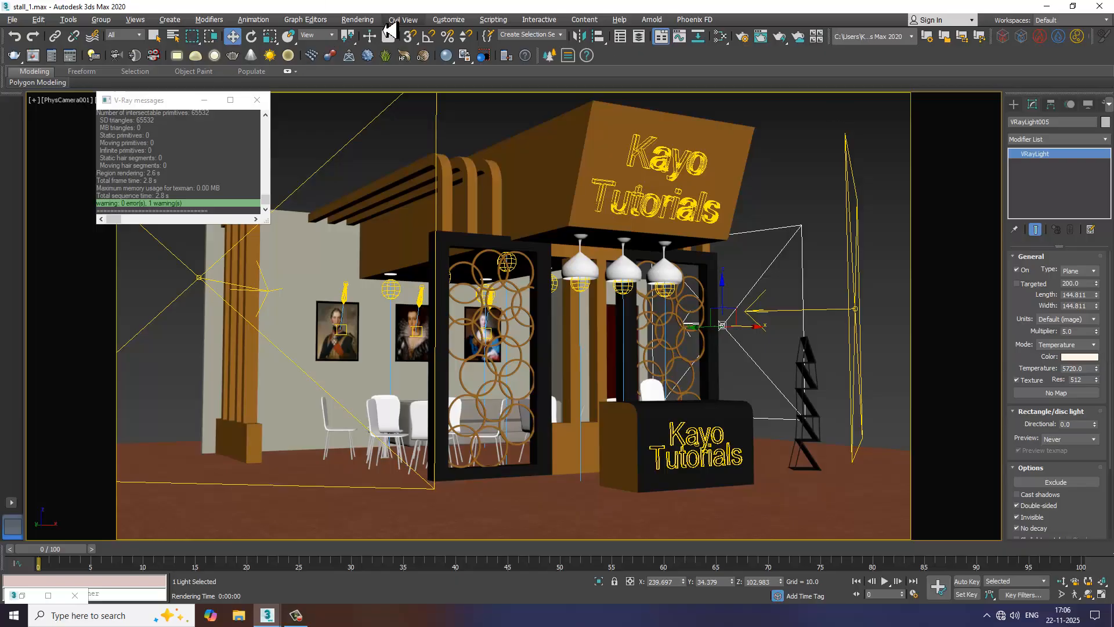
pyautogui.click(357, 19)
pyautogui.click(377, 40)
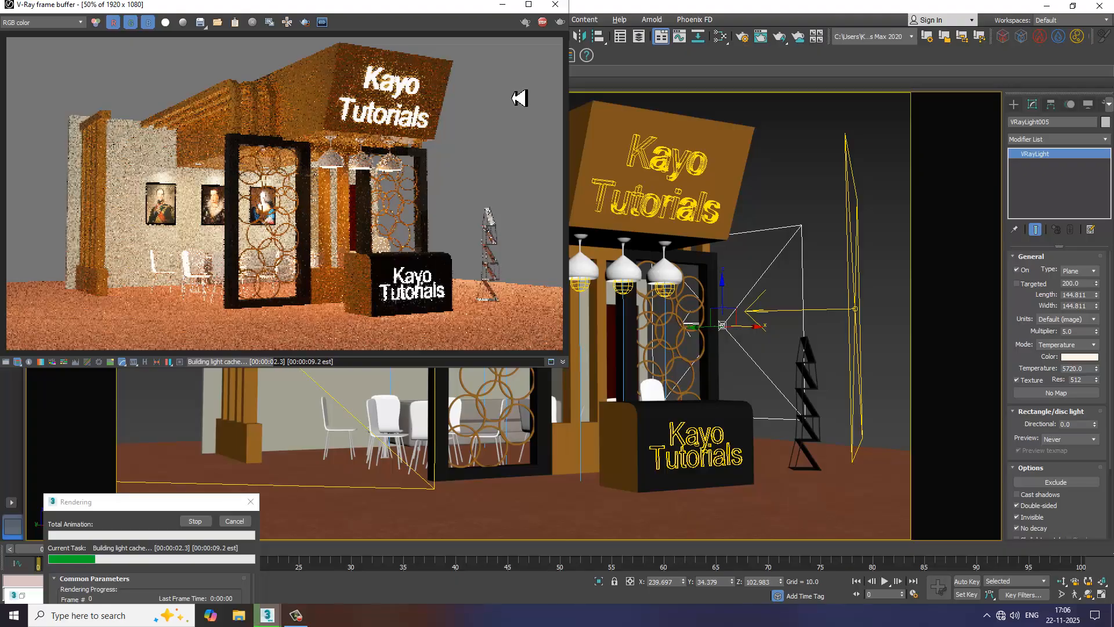
pyautogui.click(556, 4)
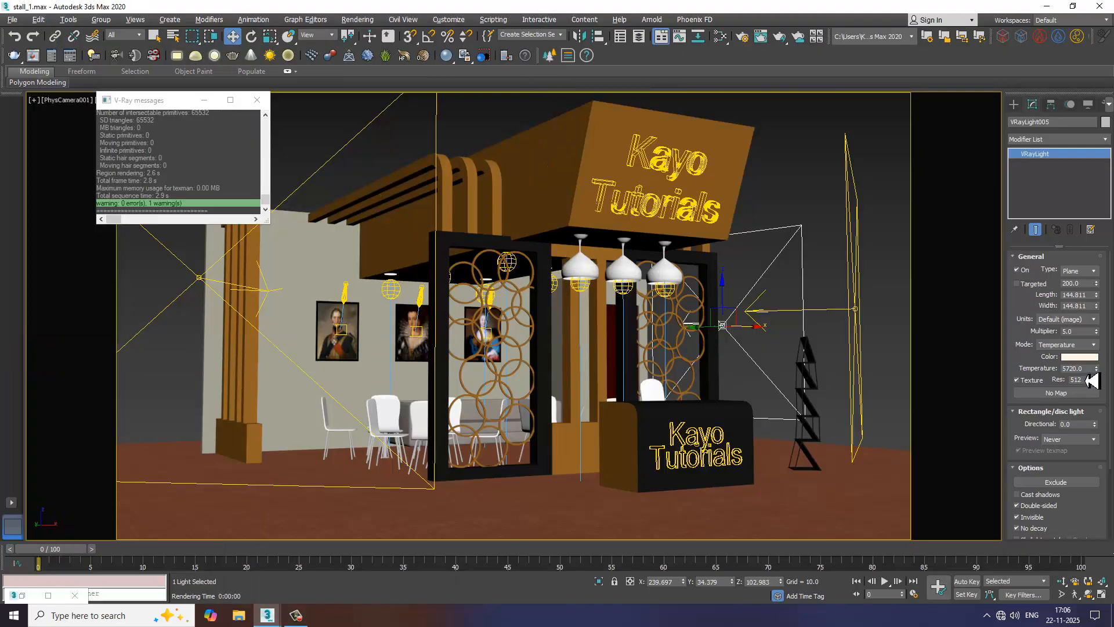
# Set the plane light's multiplier to 2.0 and test-render the camera view.
pyautogui.doubleClick(1077, 331)
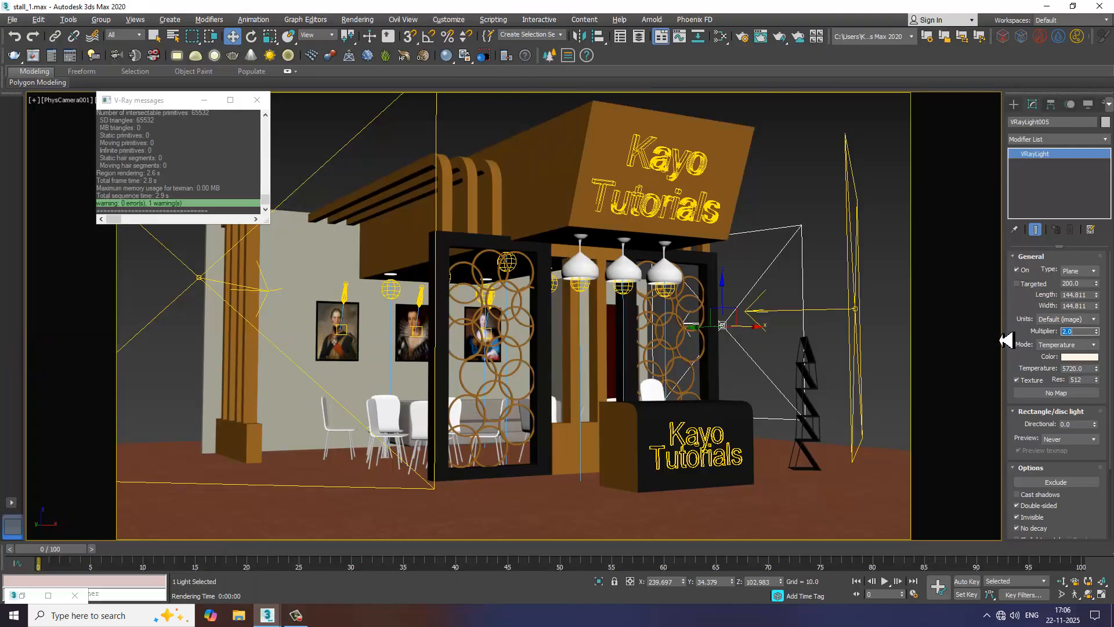
pyautogui.click(209, 19)
pyautogui.moveTo(316, 23)
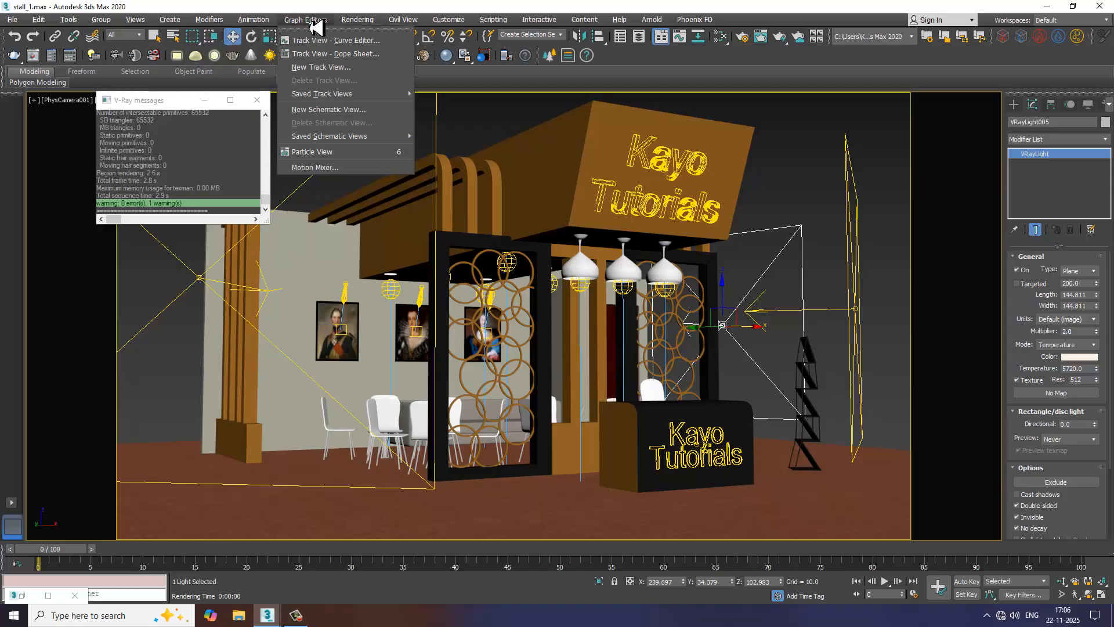
pyautogui.moveTo(357, 19)
pyautogui.click(373, 37)
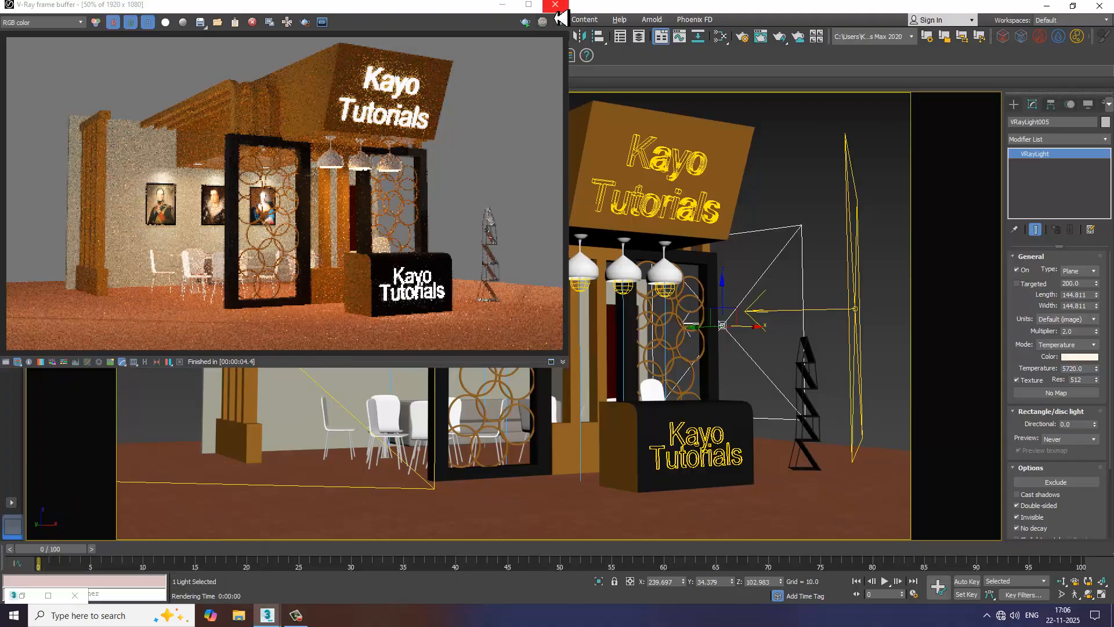
pyautogui.click(555, 5)
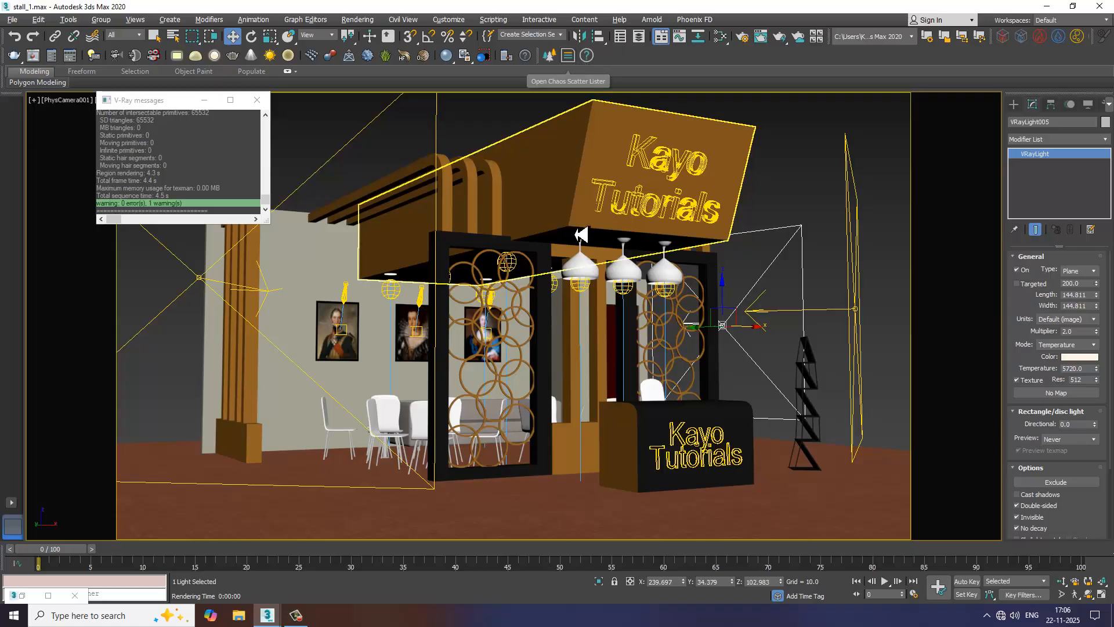
# Walk the physical camera closer to the stall, raise it slightly, and leave nothing selected.
pyautogui.press('Up')
pyautogui.press('Up')
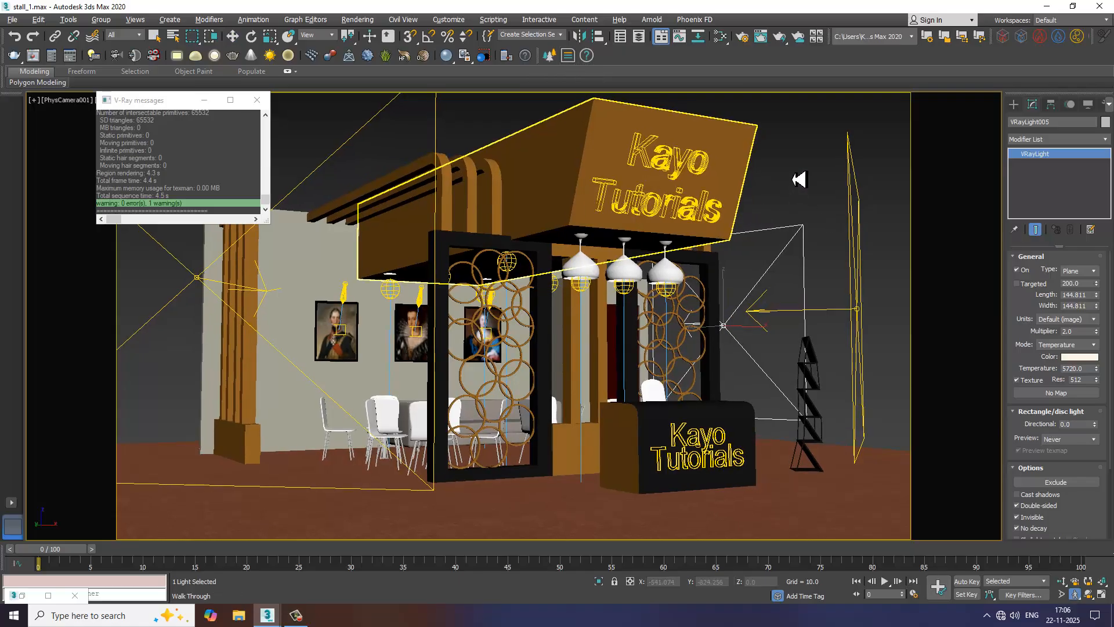
pyautogui.press('Up')
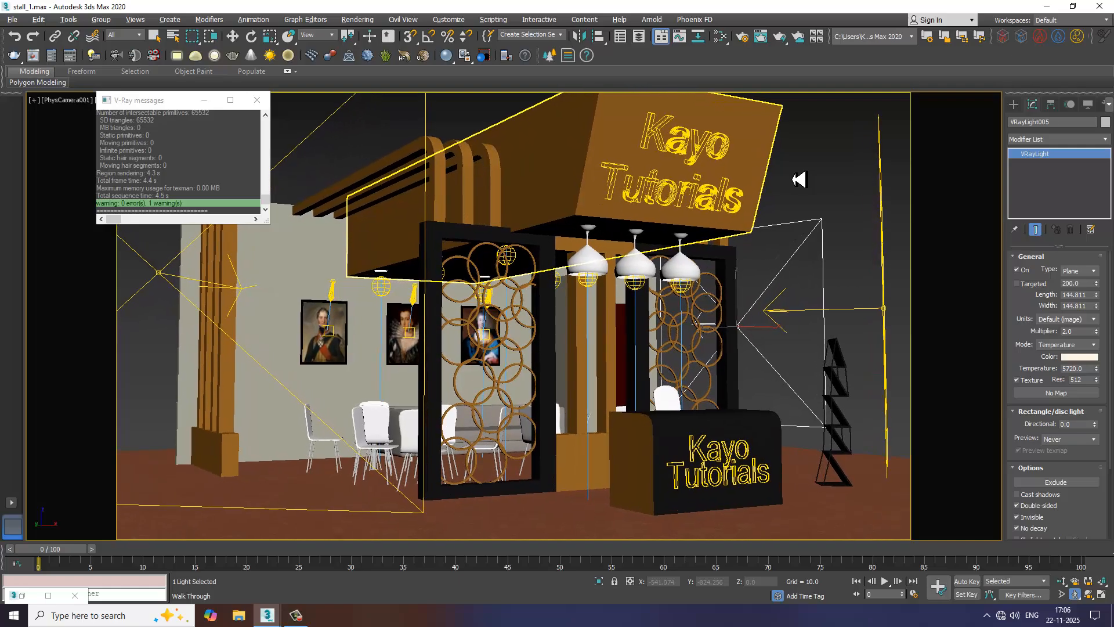
pyautogui.hotkey('shift', 'Up')
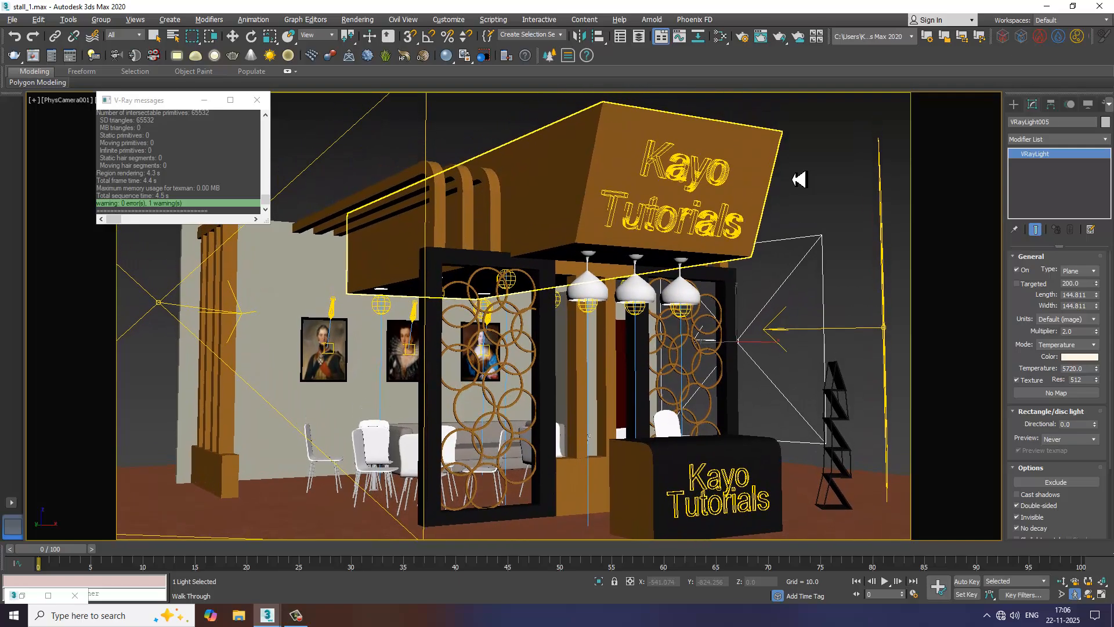
pyautogui.press('Up')
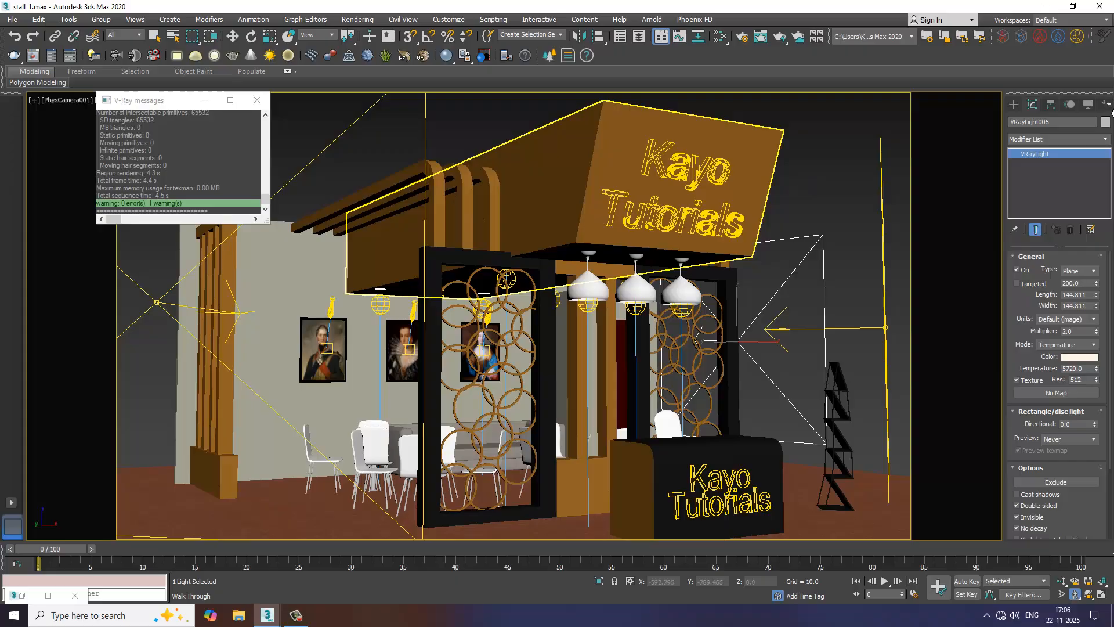
pyautogui.rightClick(699, 157)
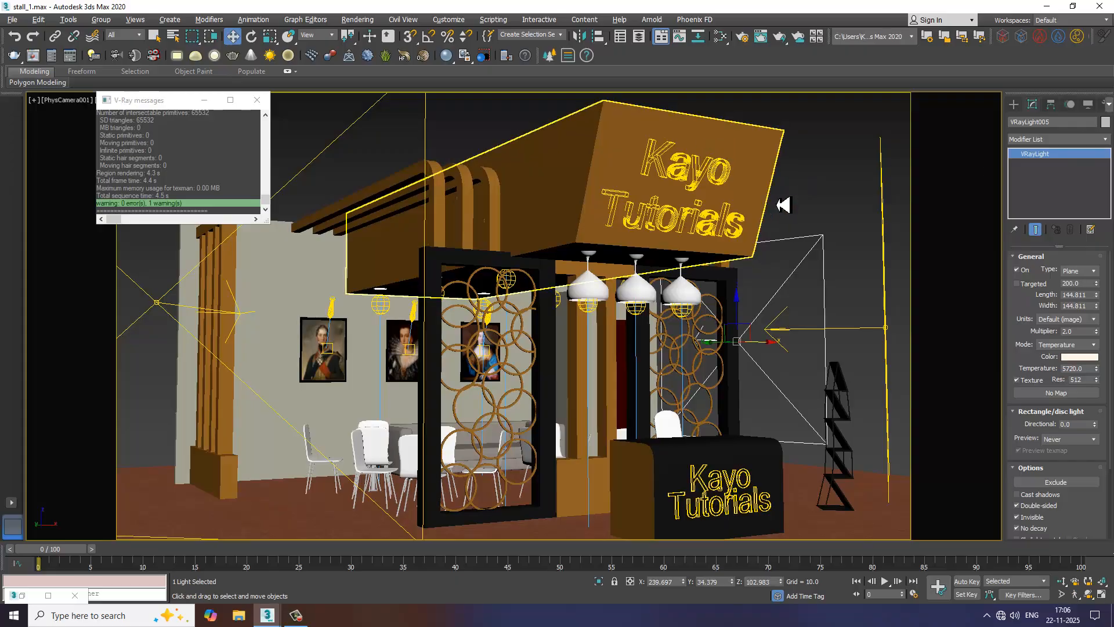
pyautogui.click(777, 203)
# In the V-Ray render settings, set the bucket image sampler to 4 minimum and 30 maximum subdivs.
pyautogui.click(357, 19)
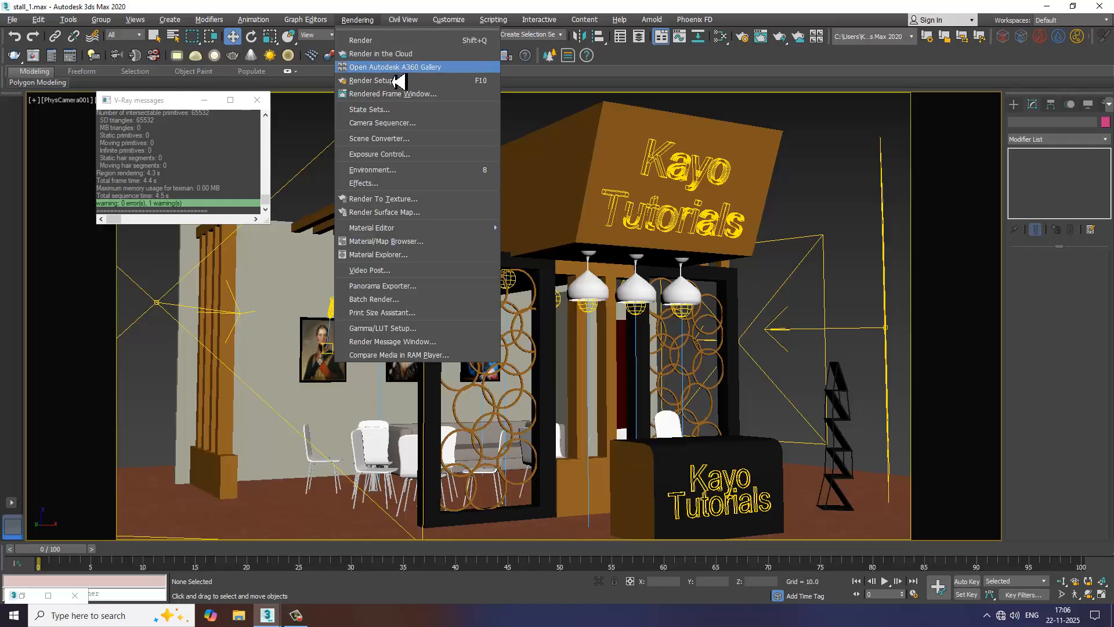
pyautogui.click(398, 73)
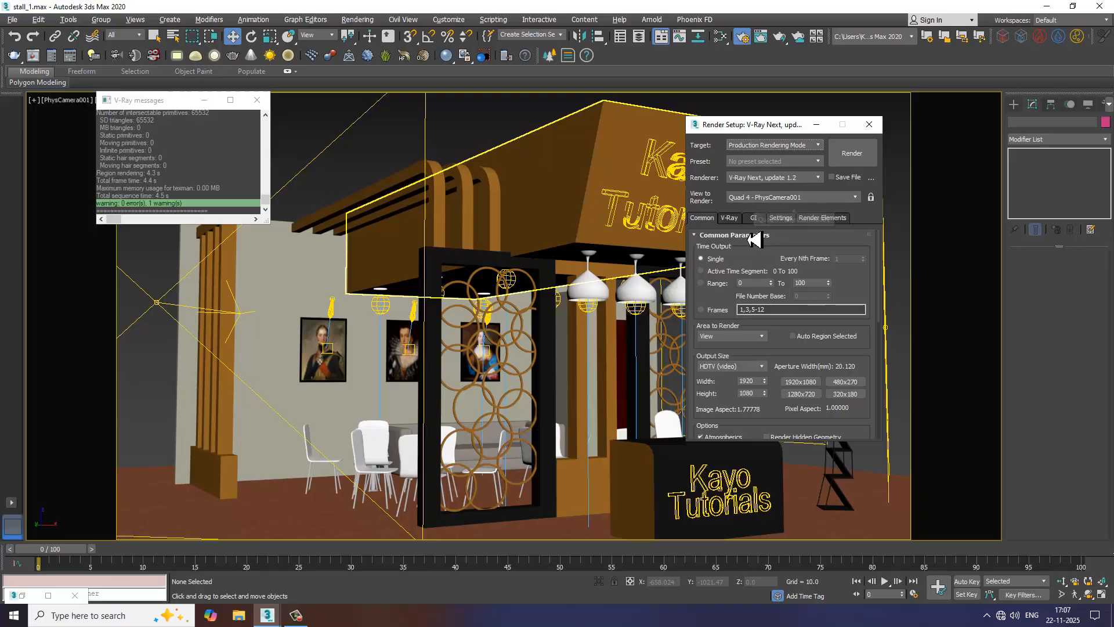
pyautogui.click(730, 219)
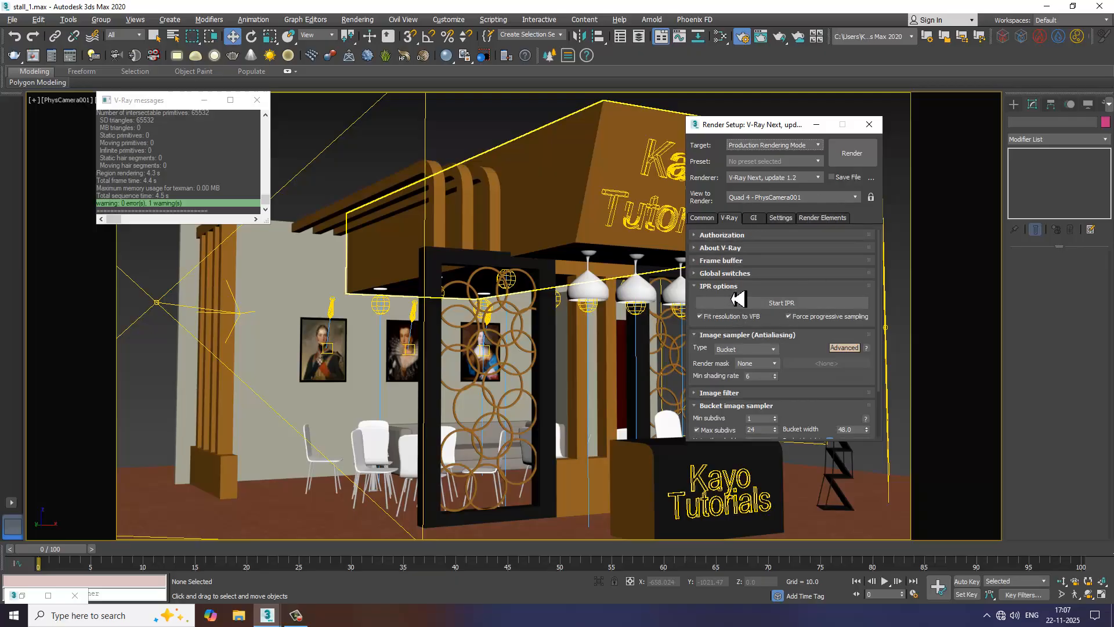
pyautogui.click(719, 393)
pyautogui.scroll(-3, 737, 247)
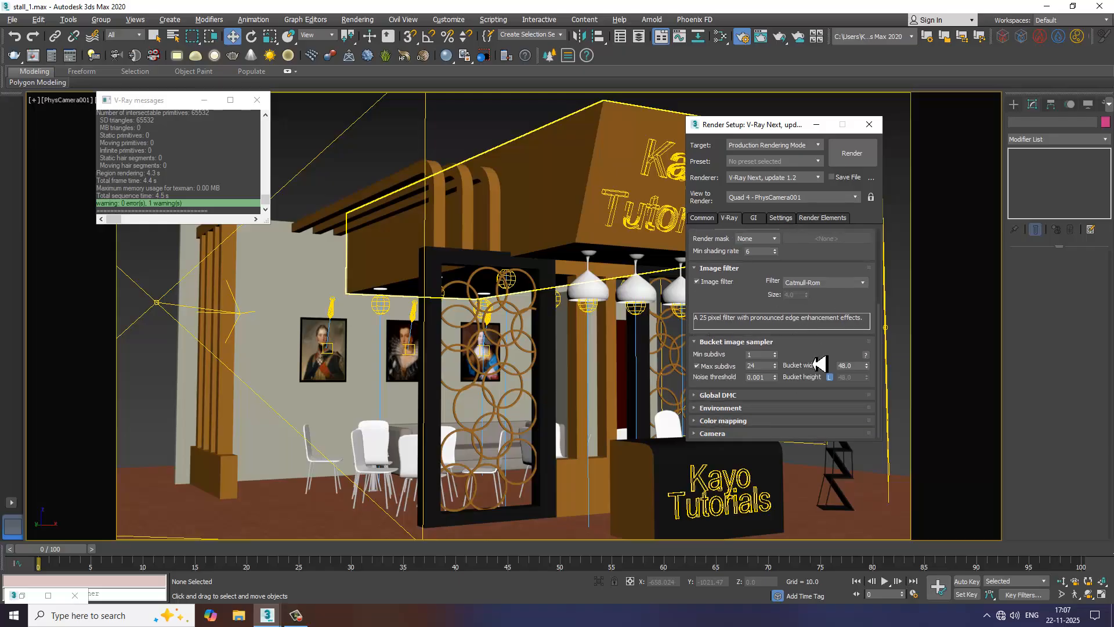
pyautogui.moveTo(758, 357); pyautogui.dragTo(687, 354)
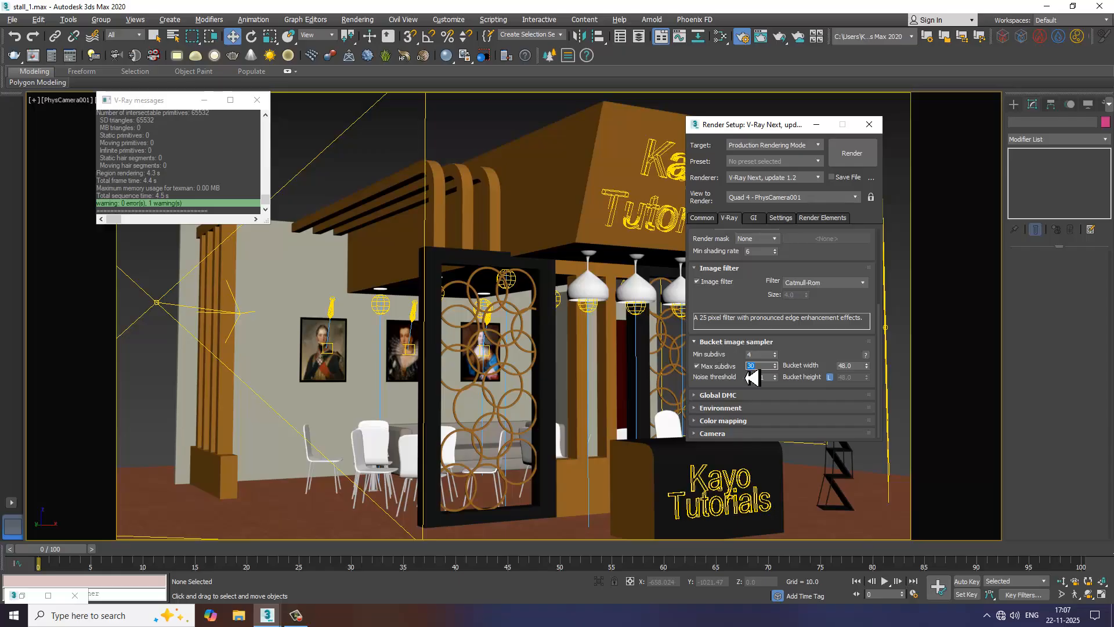
# Review the Global DMC noise threshold and the environment and color mapping render settings.
pyautogui.click(747, 396)
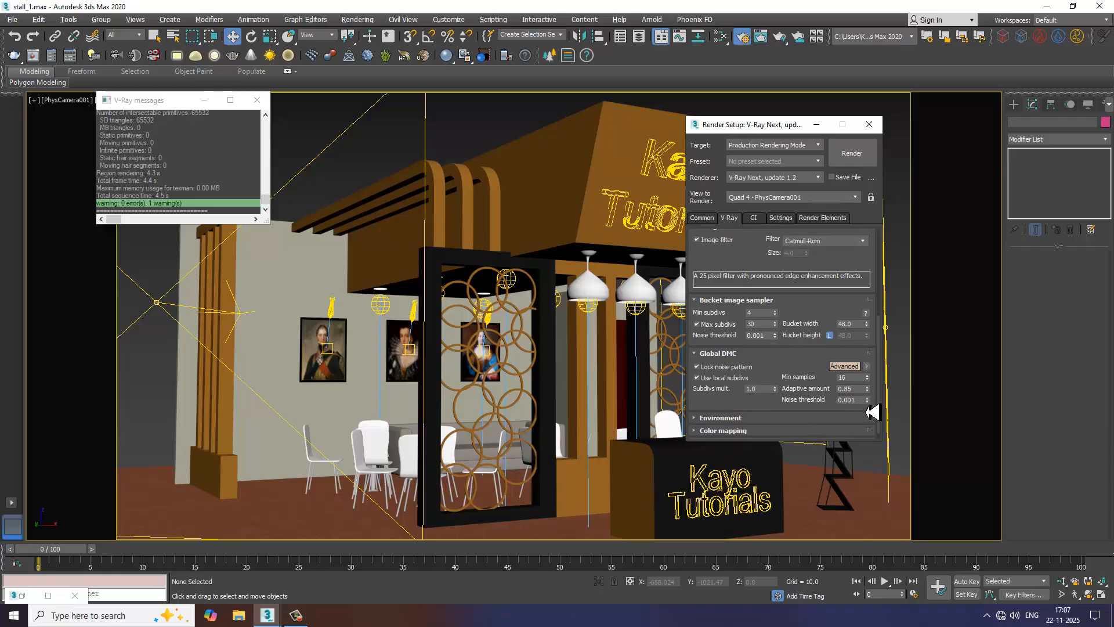
pyautogui.doubleClick(850, 400)
pyautogui.scroll(-1, 754, 415)
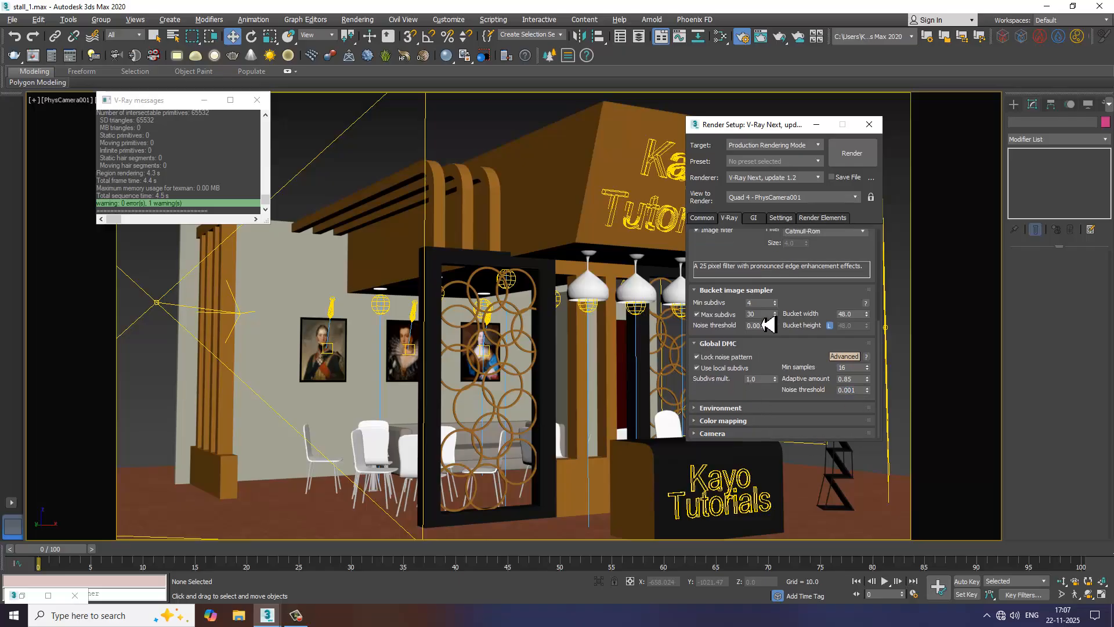
pyautogui.click(751, 409)
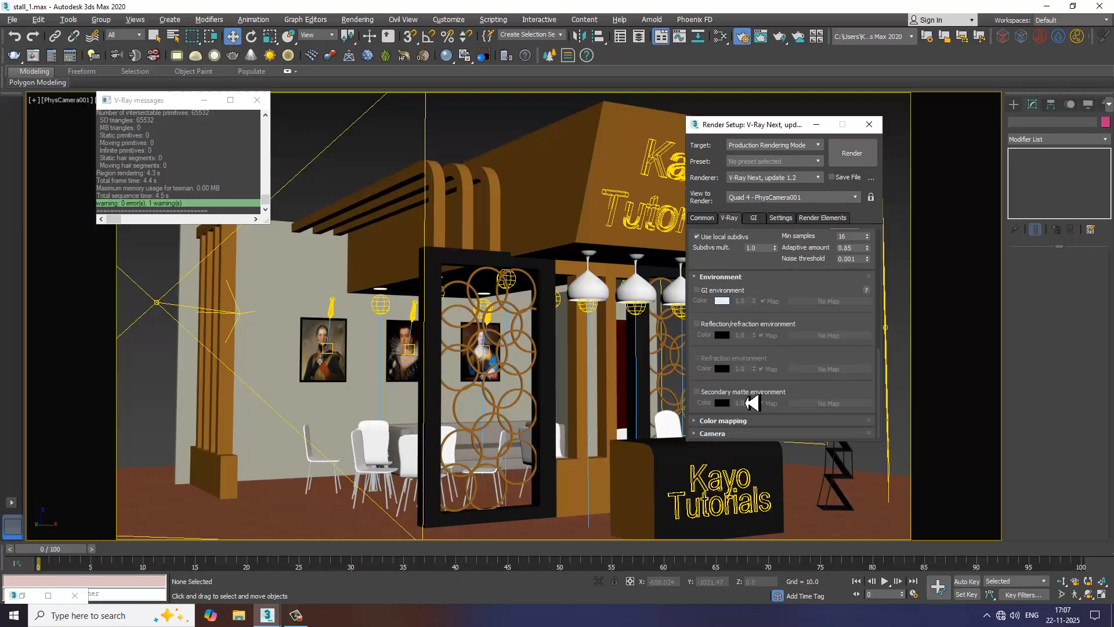
pyautogui.click(748, 420)
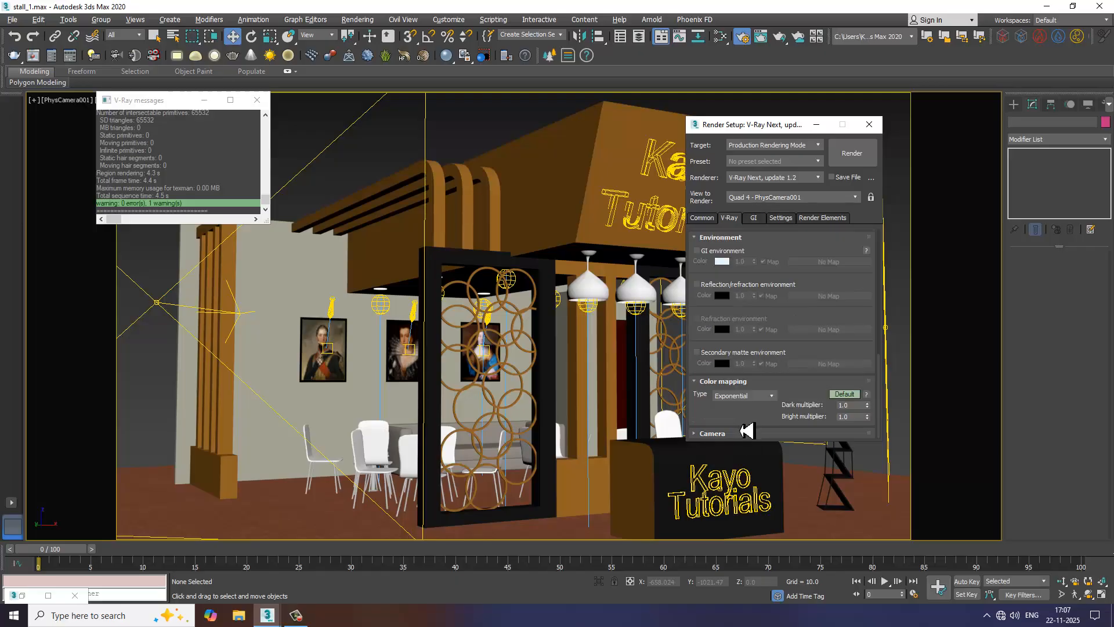
# Switch global illumination to Expert mode and set the irradiance map to 180 subdivs and 75 interpolation samples.
pyautogui.click(756, 218)
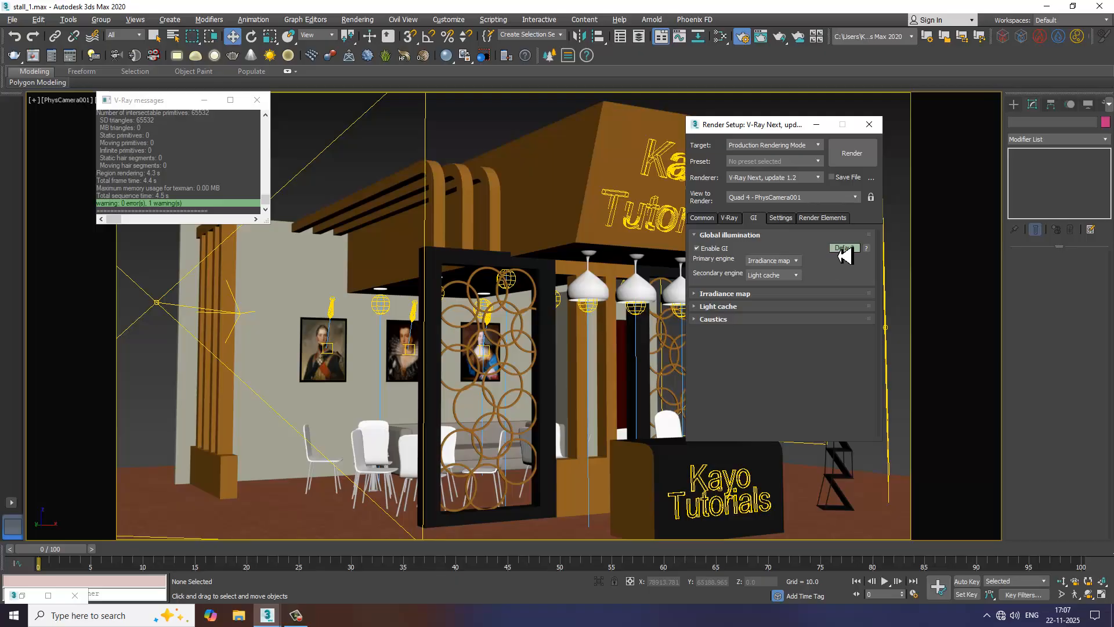
pyautogui.click(844, 248)
pyautogui.click(845, 248)
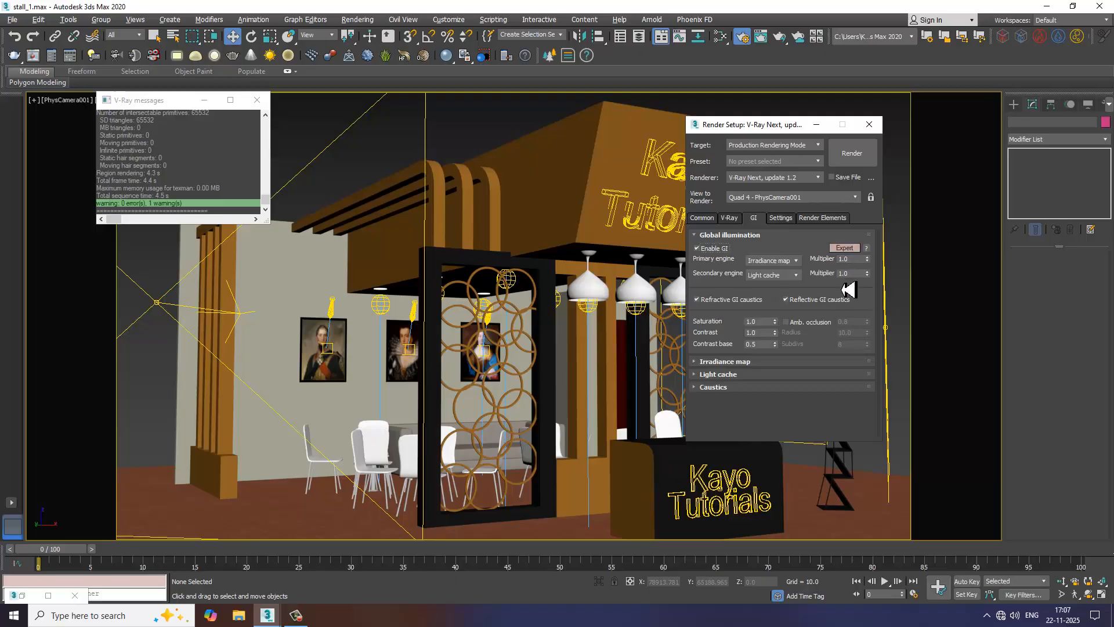
pyautogui.click(751, 362)
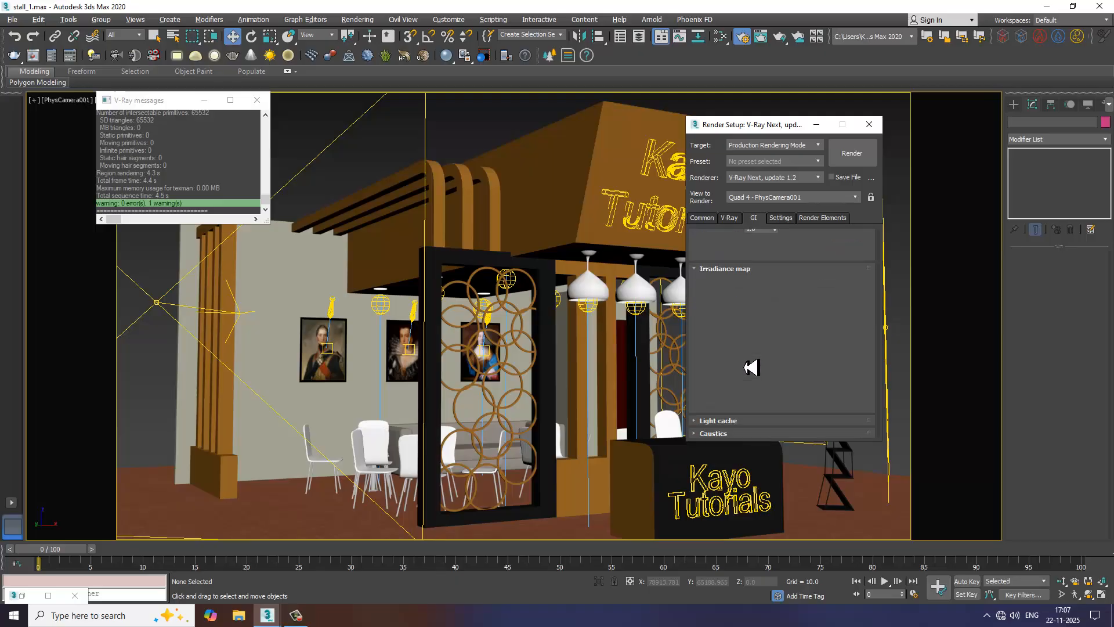
pyautogui.moveTo(855, 296); pyautogui.dragTo(753, 290)
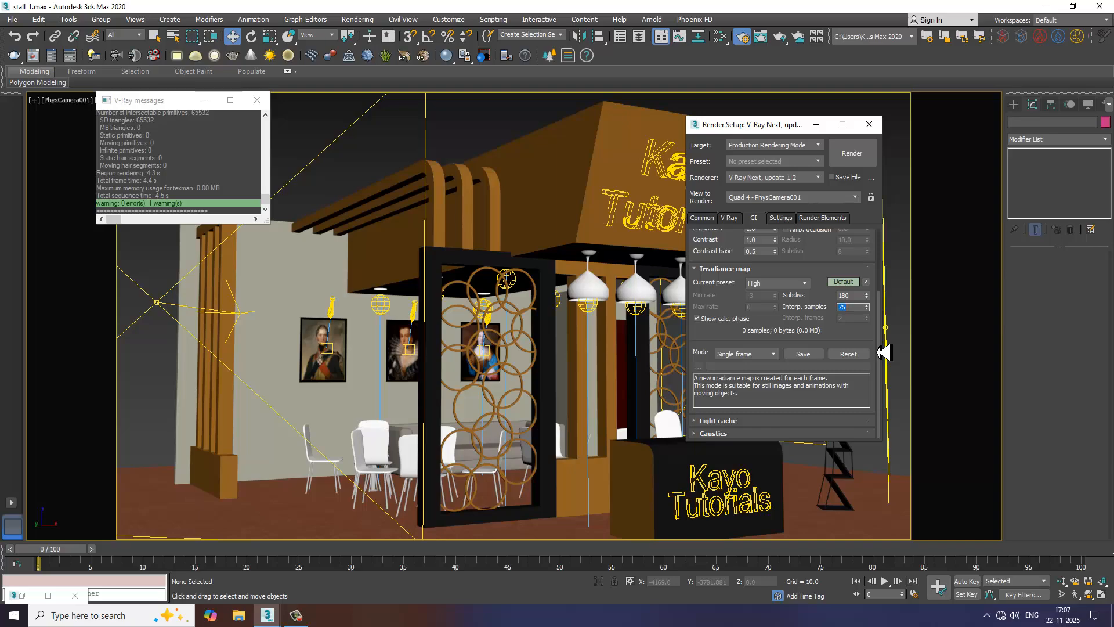
# Set the light cache to 1600 subdivs in Advanced mode, check the image filter, and minimize the render settings.
pyautogui.click(754, 420)
pyautogui.moveTo(769, 358); pyautogui.dragTo(673, 351)
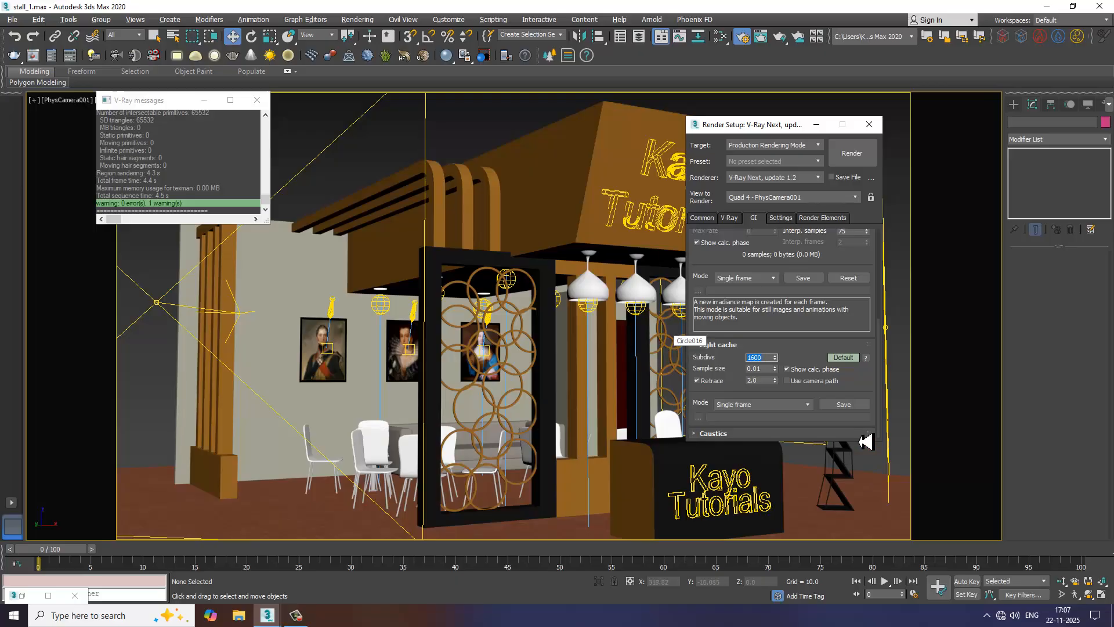
pyautogui.click(844, 358)
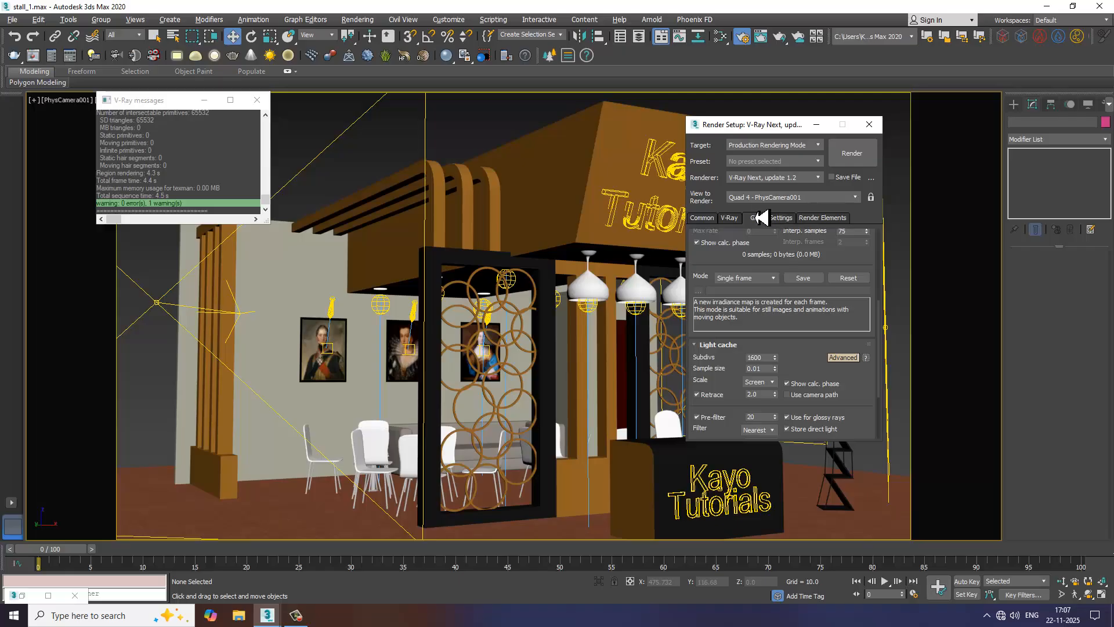
pyautogui.click(732, 219)
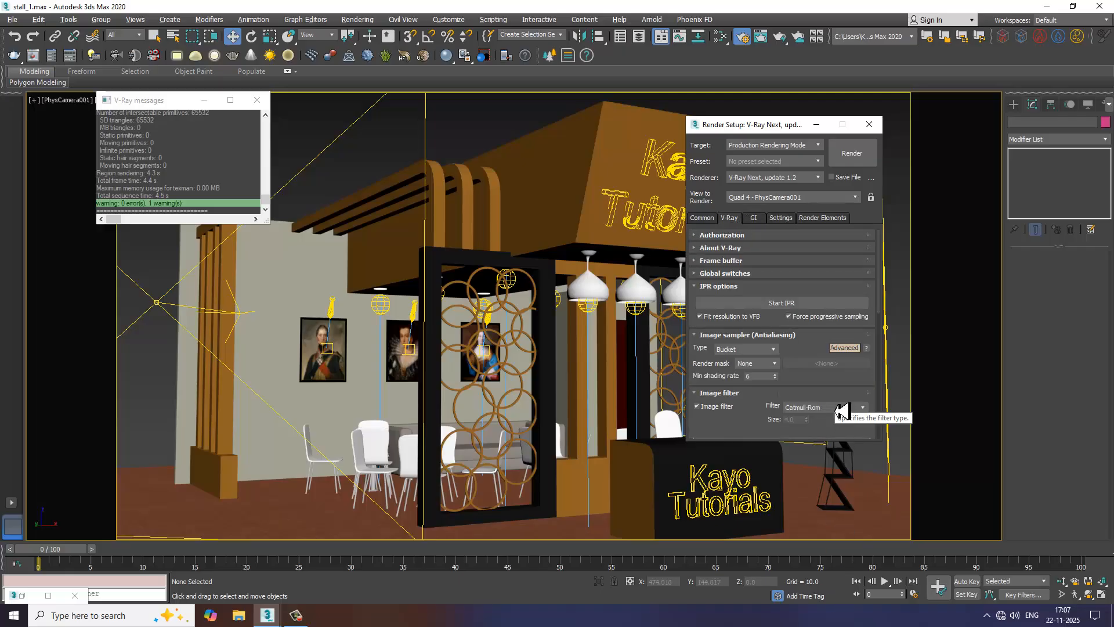
pyautogui.click(816, 124)
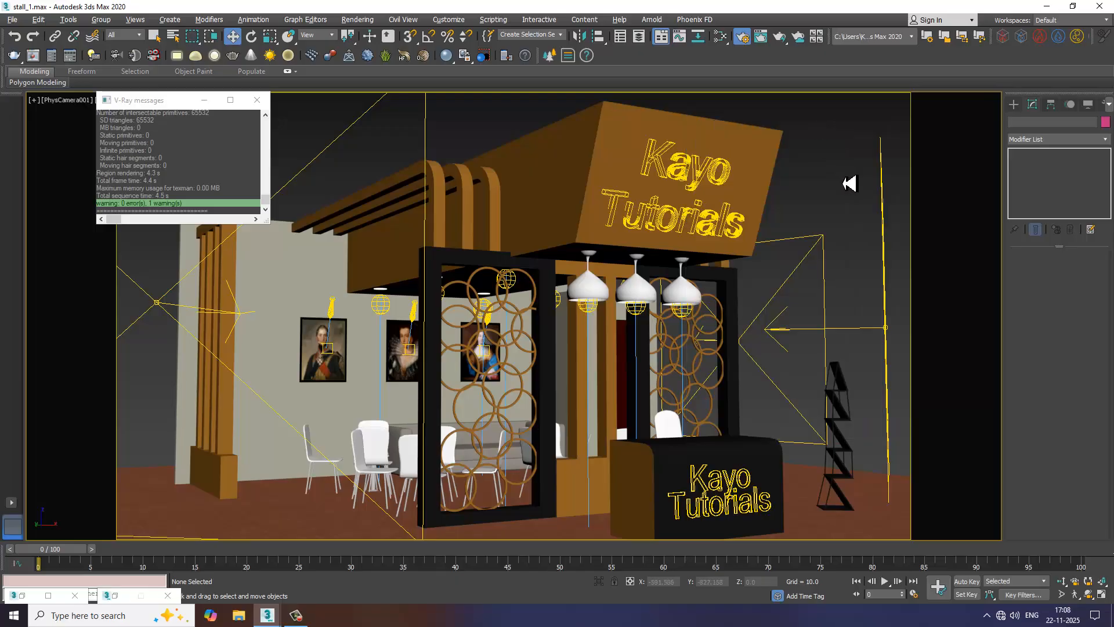
# Open the material editor in compact mode and load a VRayHDRI map into the first sample slot.
pyautogui.press('m')
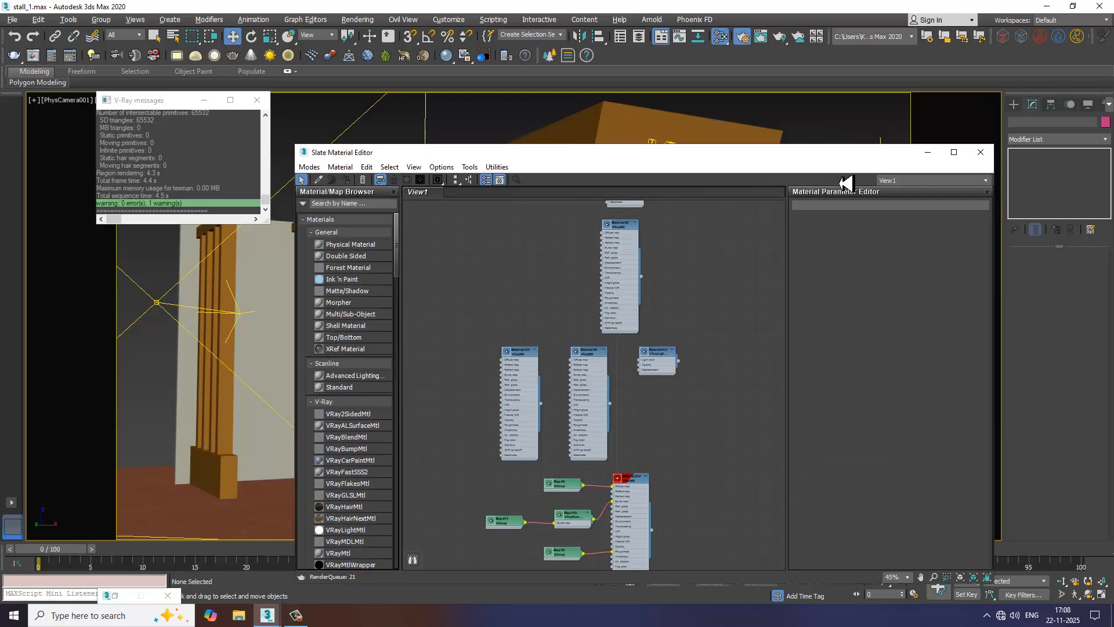
pyautogui.click(309, 167)
pyautogui.click(320, 181)
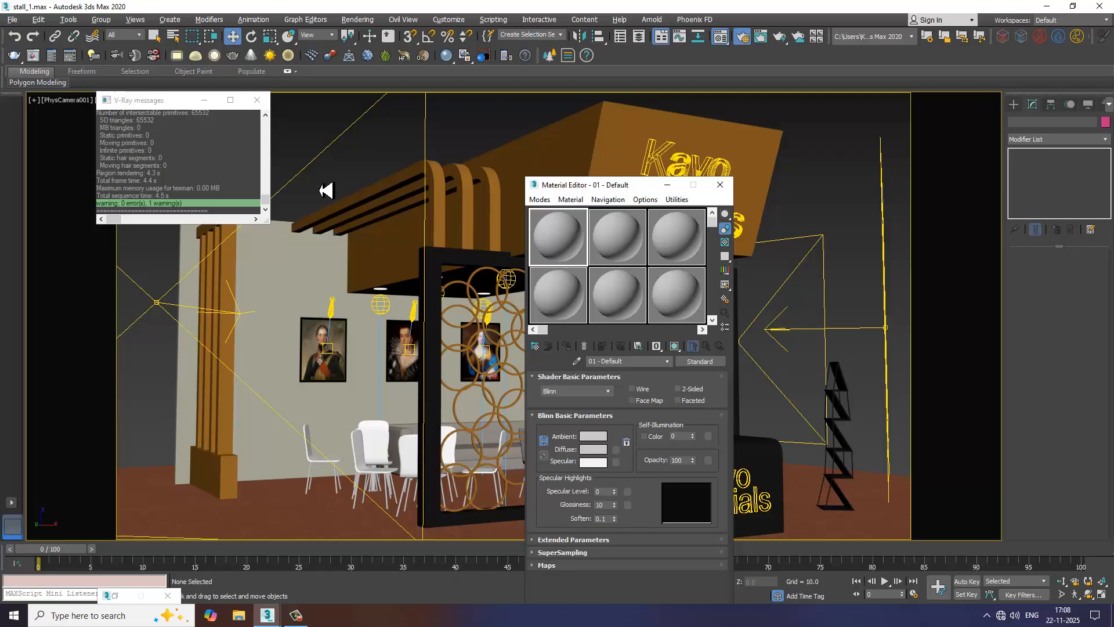
pyautogui.click(536, 347)
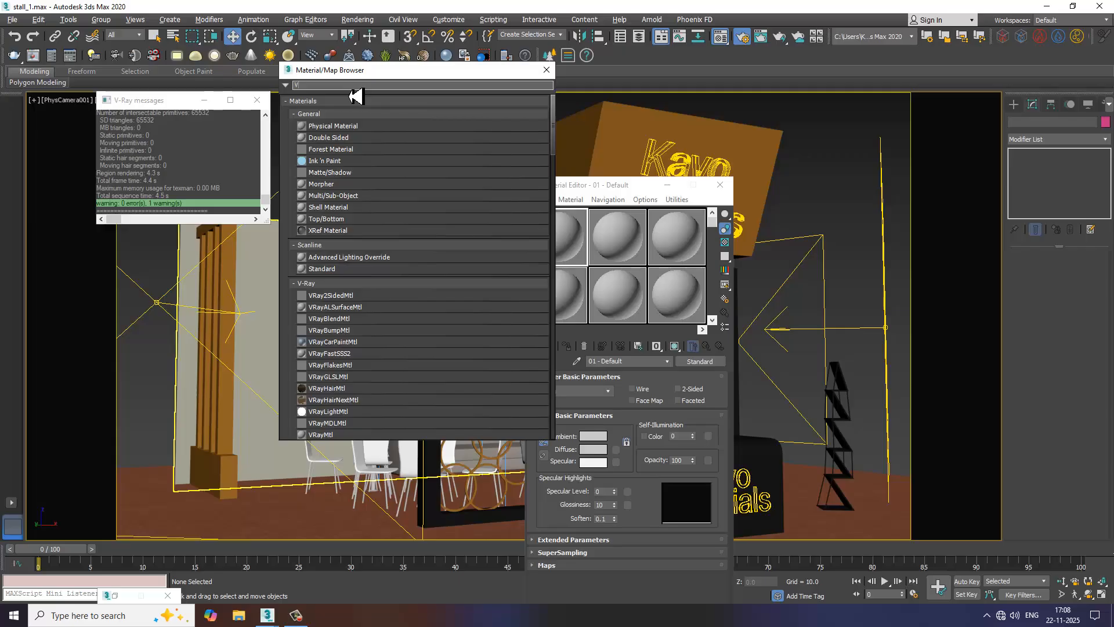
pyautogui.write('hdri')
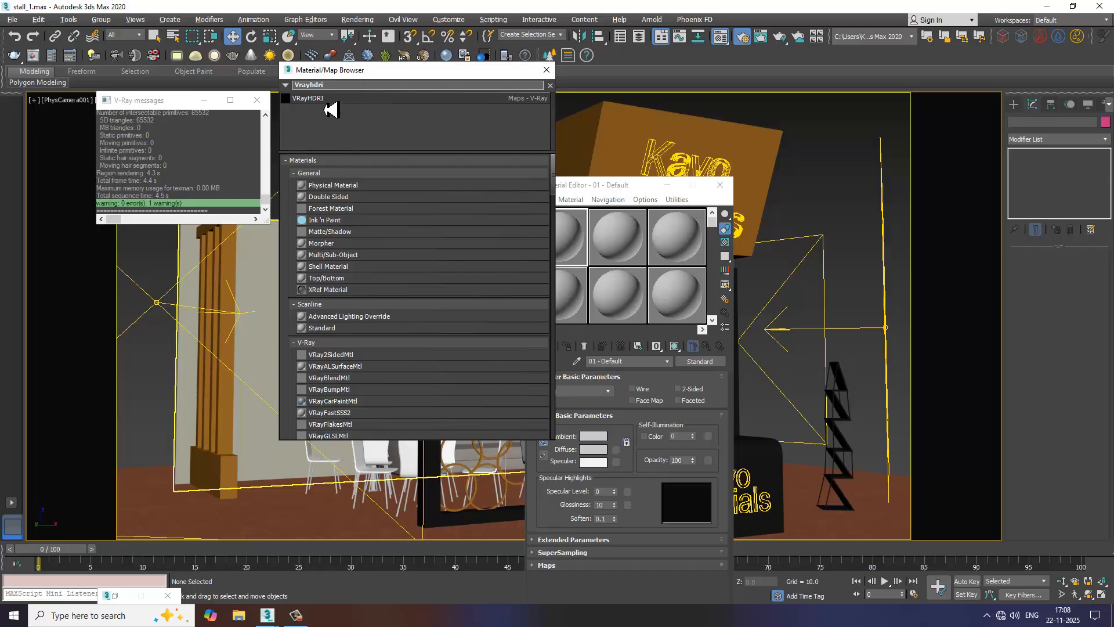
pyautogui.doubleClick(323, 99)
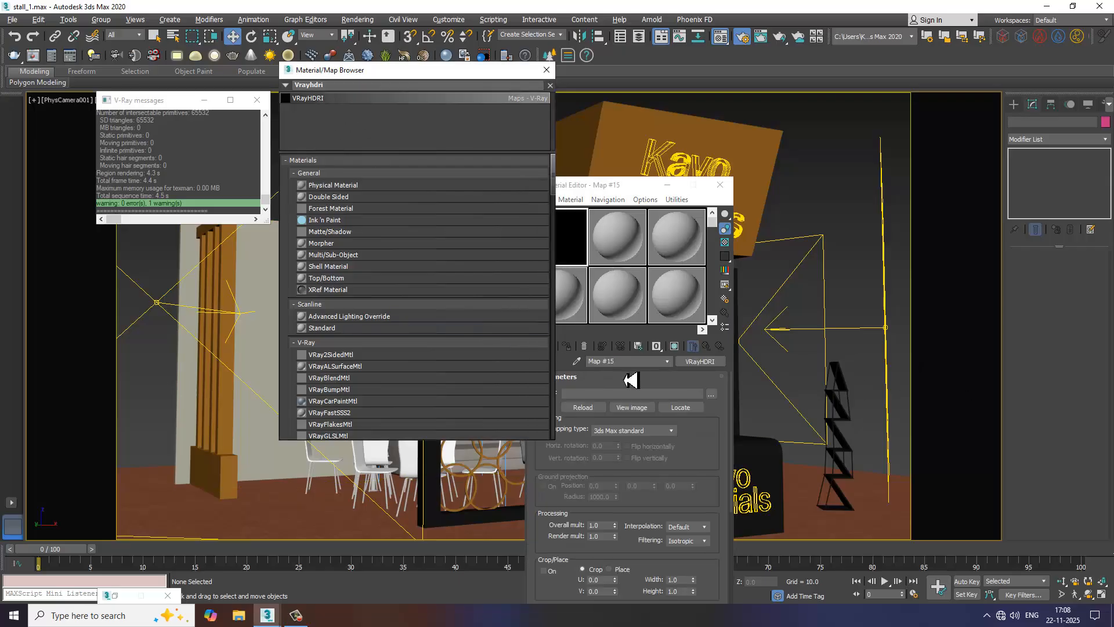
pyautogui.click(546, 70)
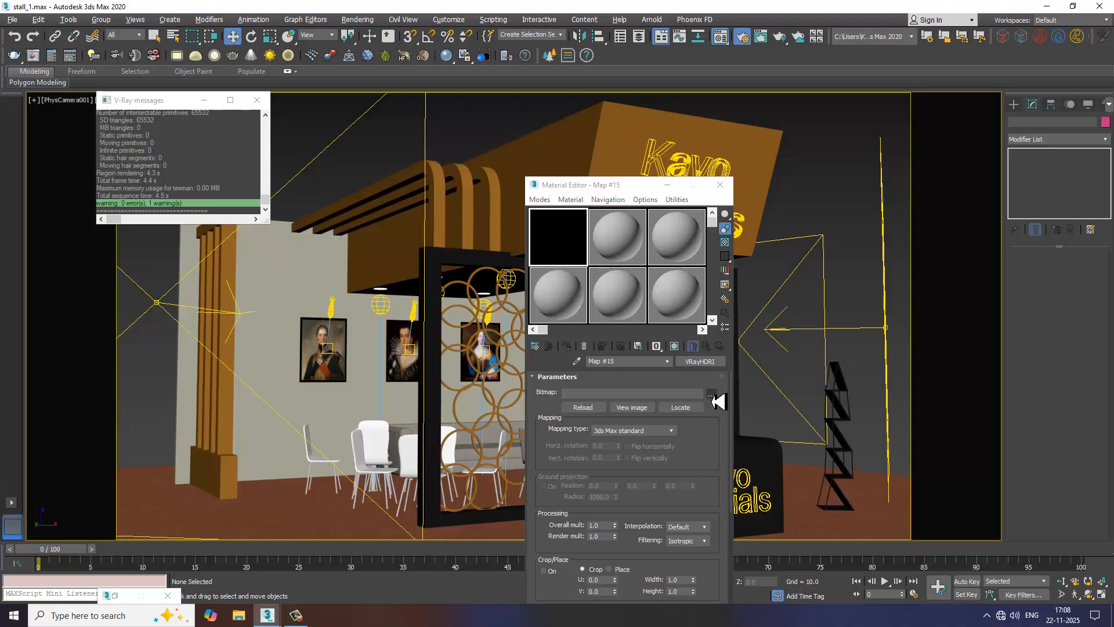
# Load photo_studio_loft_hall_4k.exr from the Downloads folder as the bitmap of the VRayHDRI map.
pyautogui.click(712, 395)
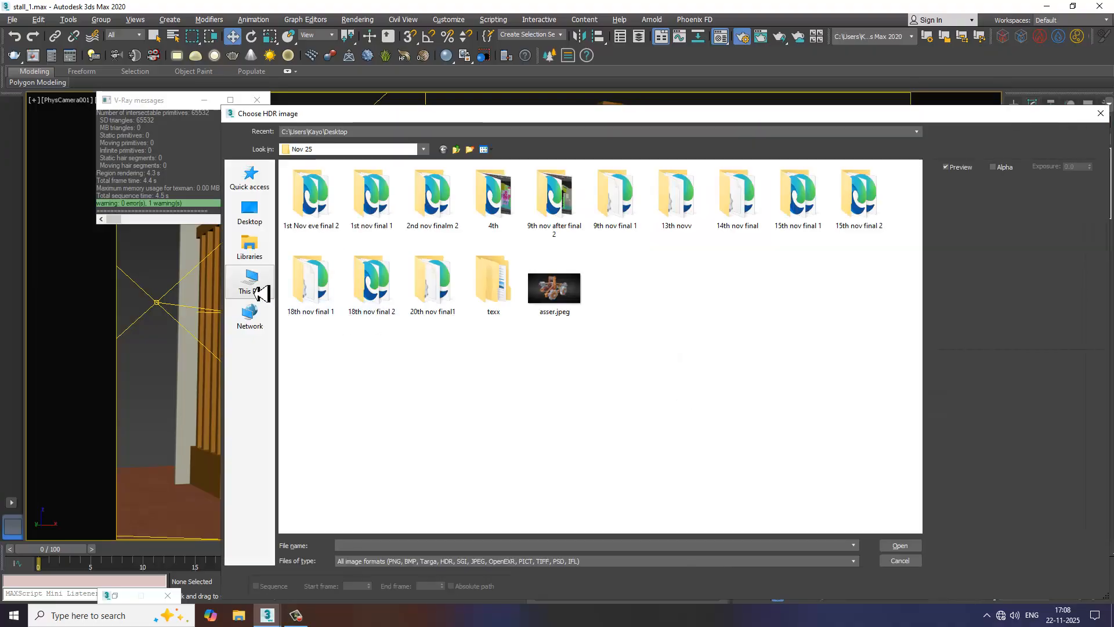
pyautogui.click(258, 291)
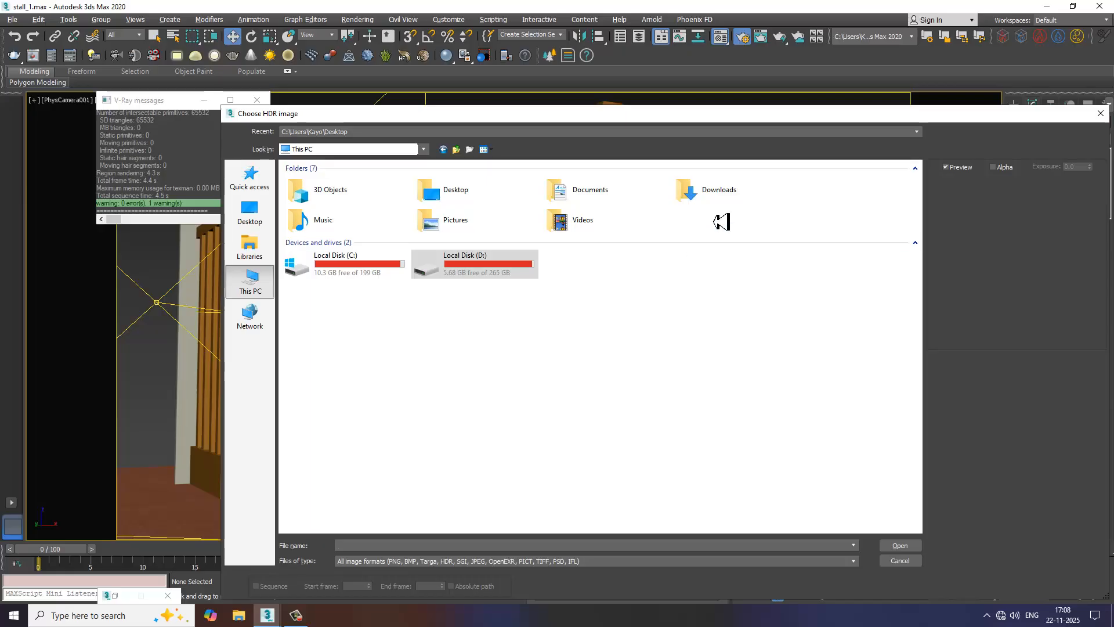
pyautogui.click(690, 190)
pyautogui.doubleClick(691, 191)
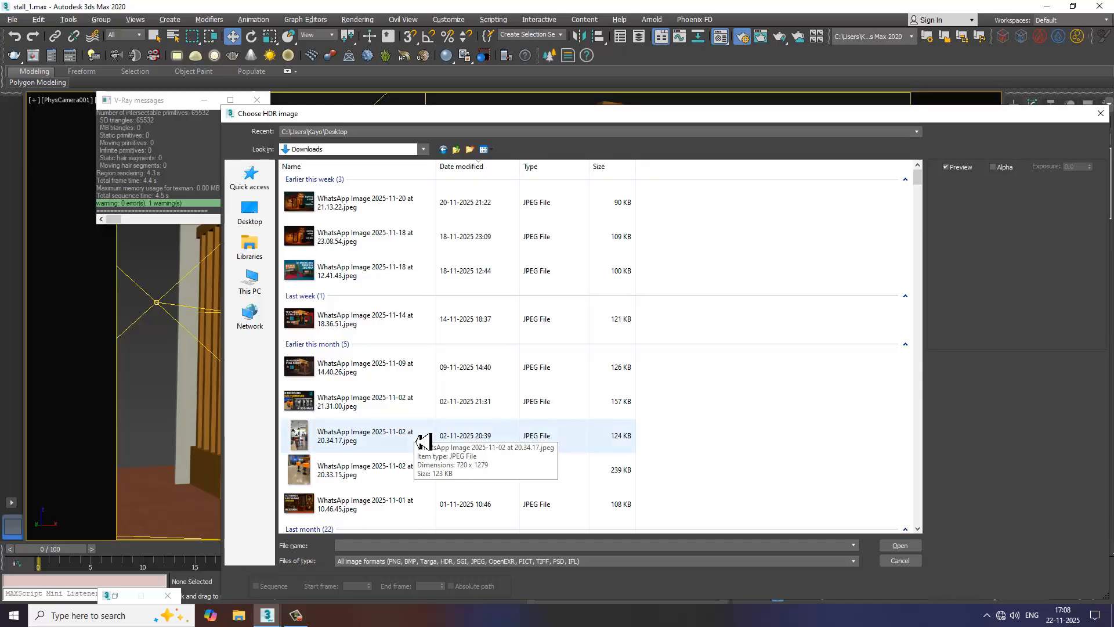
pyautogui.scroll(-2, 423, 441)
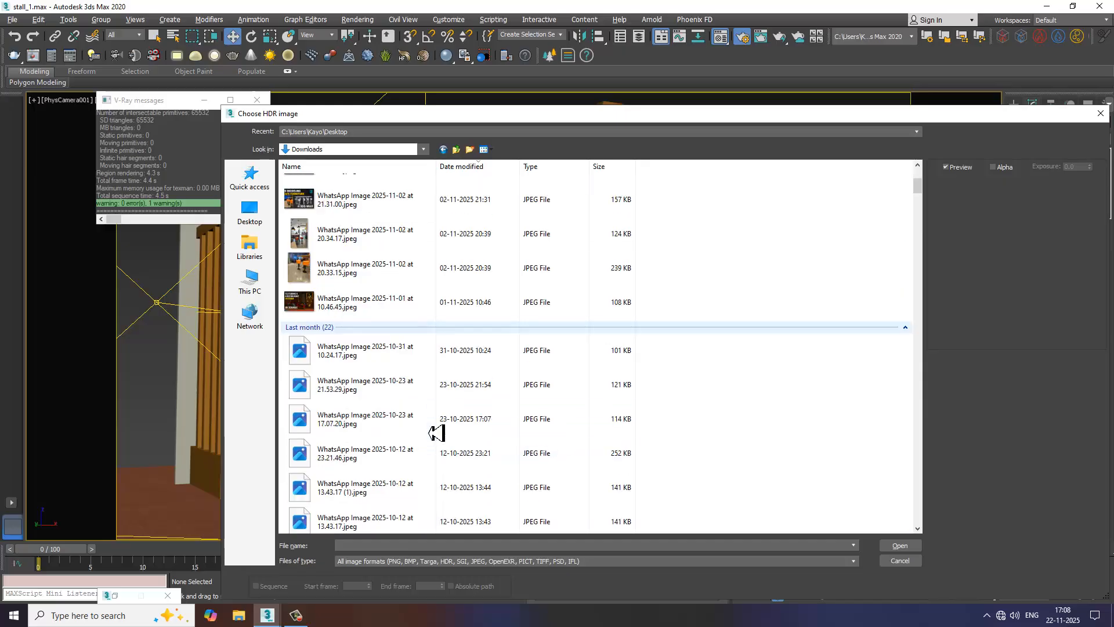
pyautogui.scroll(-3, 436, 432)
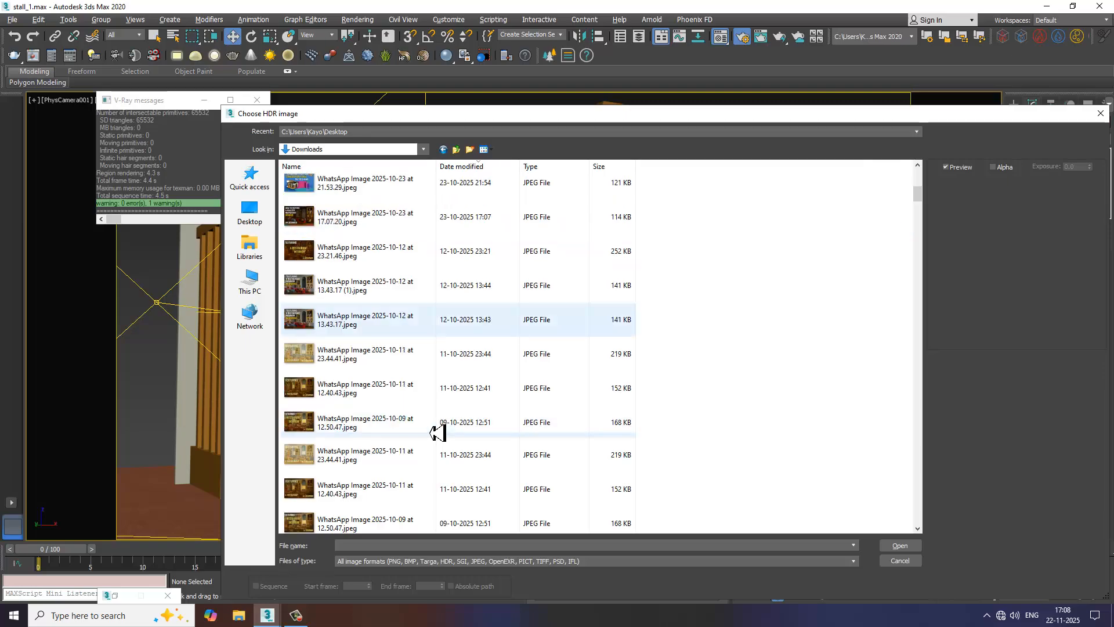
pyautogui.scroll(-1, 436, 432)
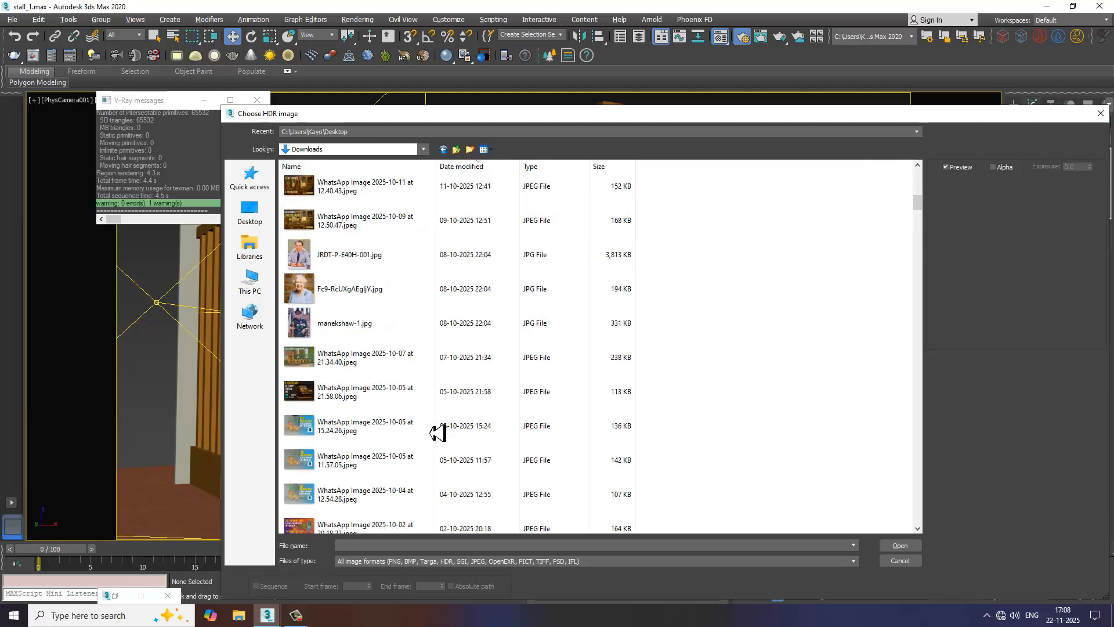
pyautogui.scroll(-1, 436, 432)
pyautogui.scroll(-2, 436, 432)
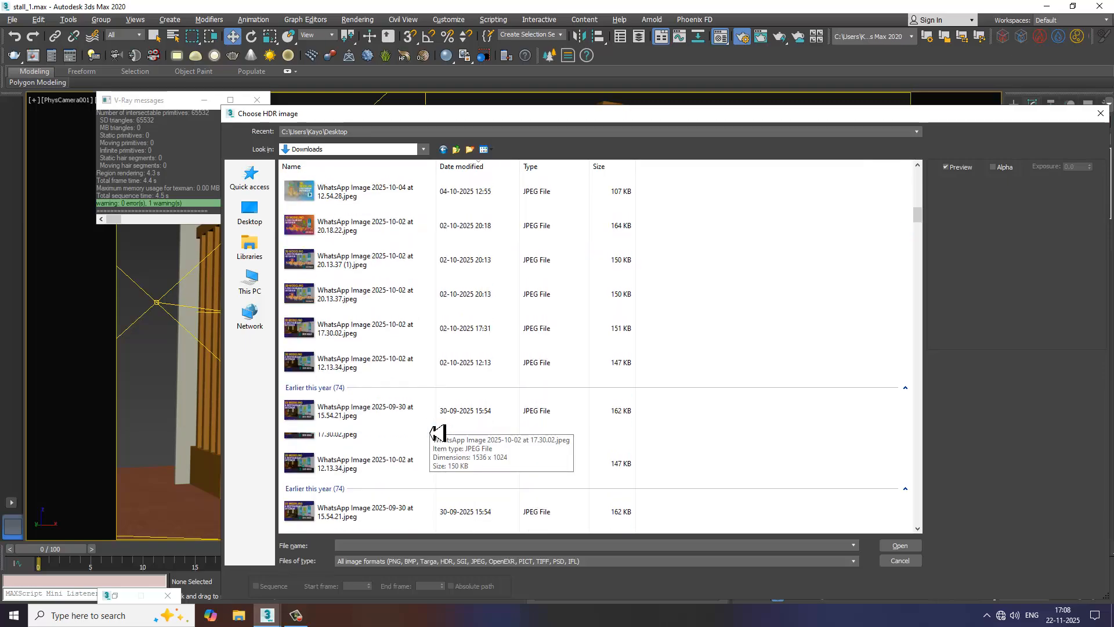
pyautogui.scroll(-1, 436, 432)
pyautogui.scroll(-1, 436, 432)
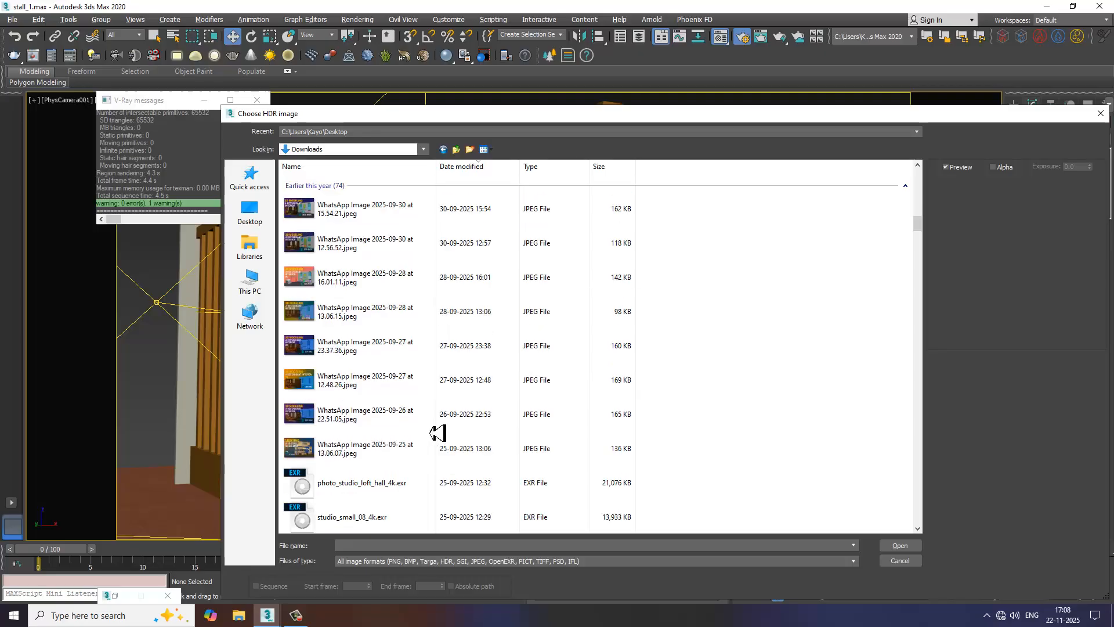
pyautogui.scroll(-1, 436, 432)
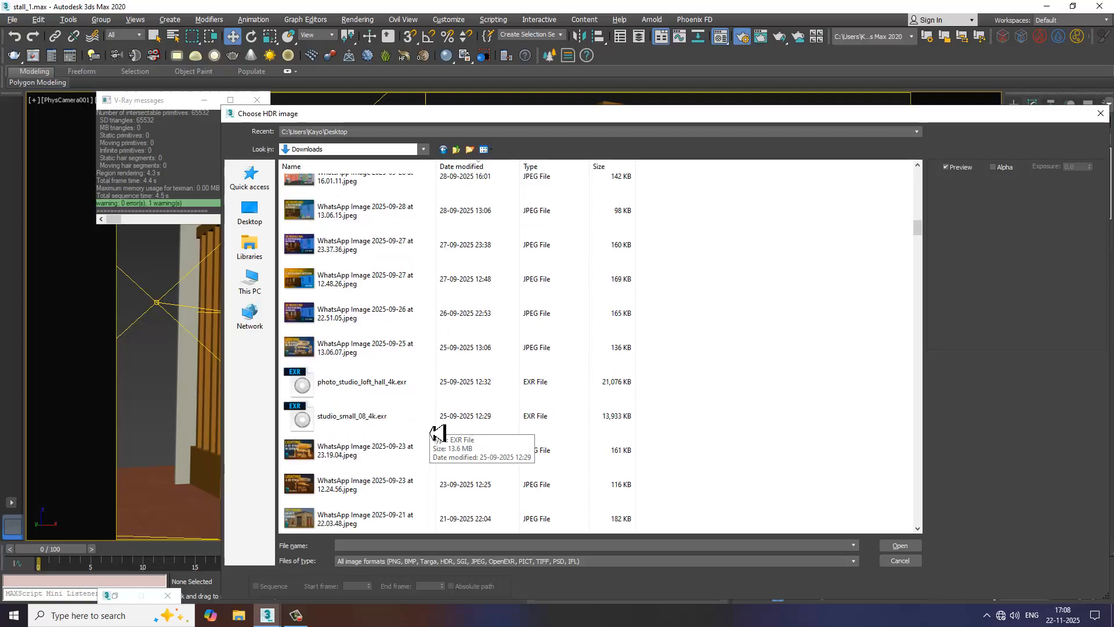
pyautogui.click(364, 393)
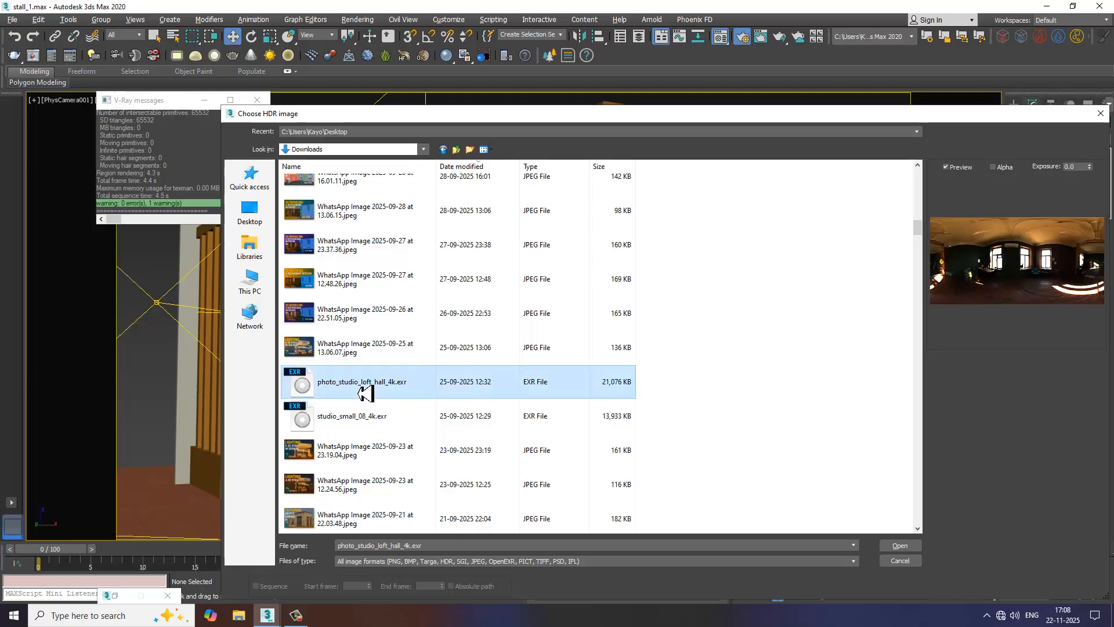
pyautogui.click(370, 429)
pyautogui.click(373, 396)
pyautogui.doubleClick(373, 396)
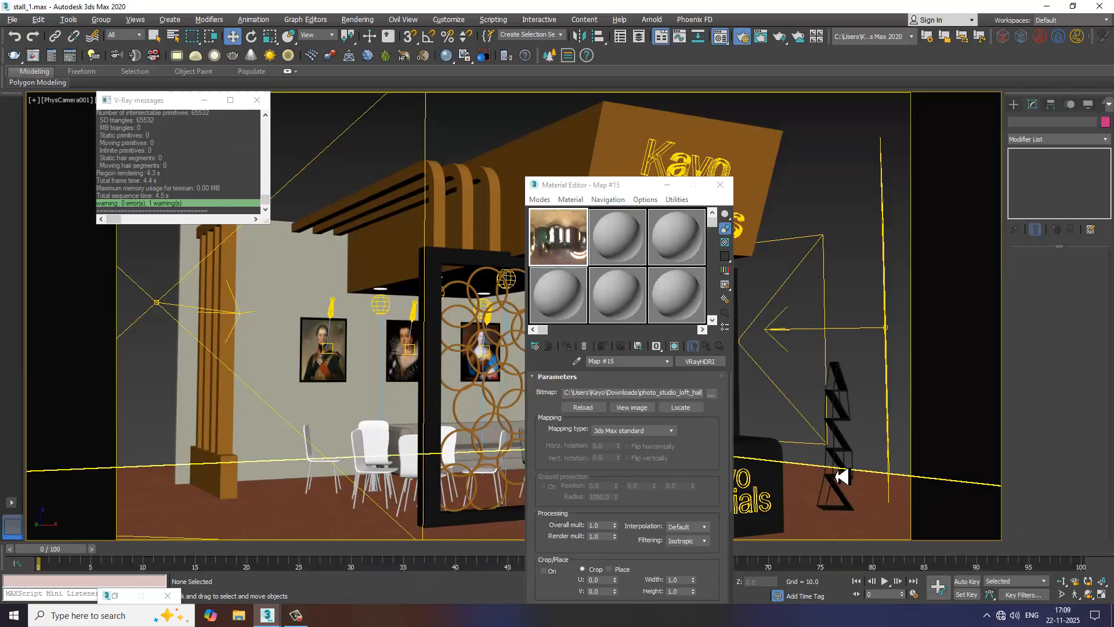
# Set the mapping type of the VRayHDRI map to Spherical.
pyautogui.click(670, 431)
pyautogui.click(654, 456)
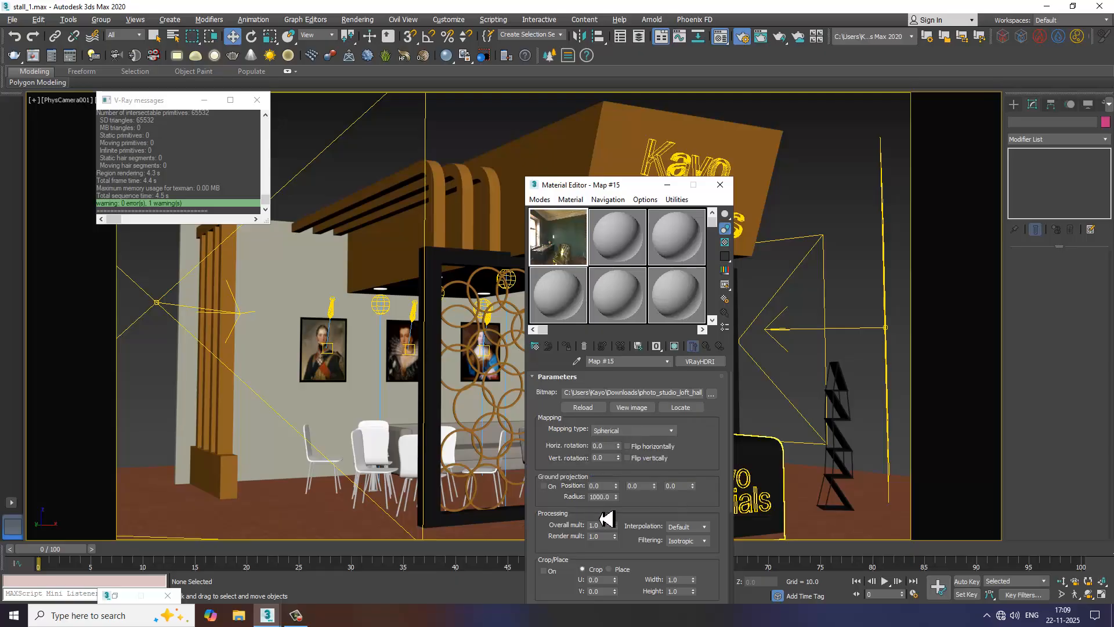
pyautogui.moveTo(689, 520); pyautogui.dragTo(665, 576)
# Enable the GI environment in the V-Ray render settings and assign the VRayHDRI map to it.
pyautogui.click(357, 19)
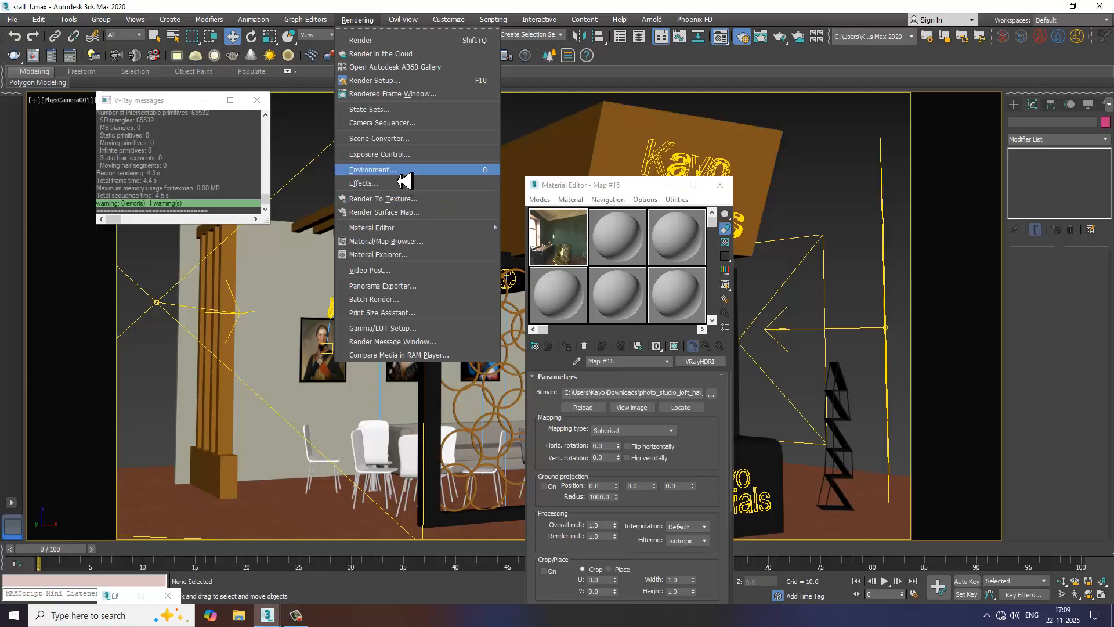
pyautogui.click(373, 81)
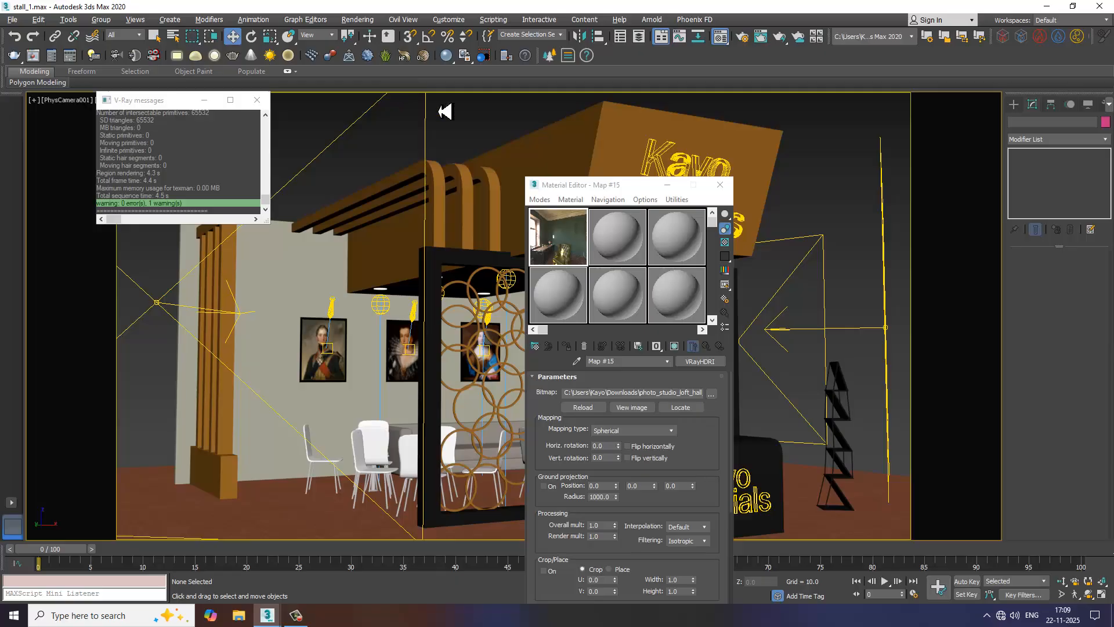
pyautogui.click(361, 21)
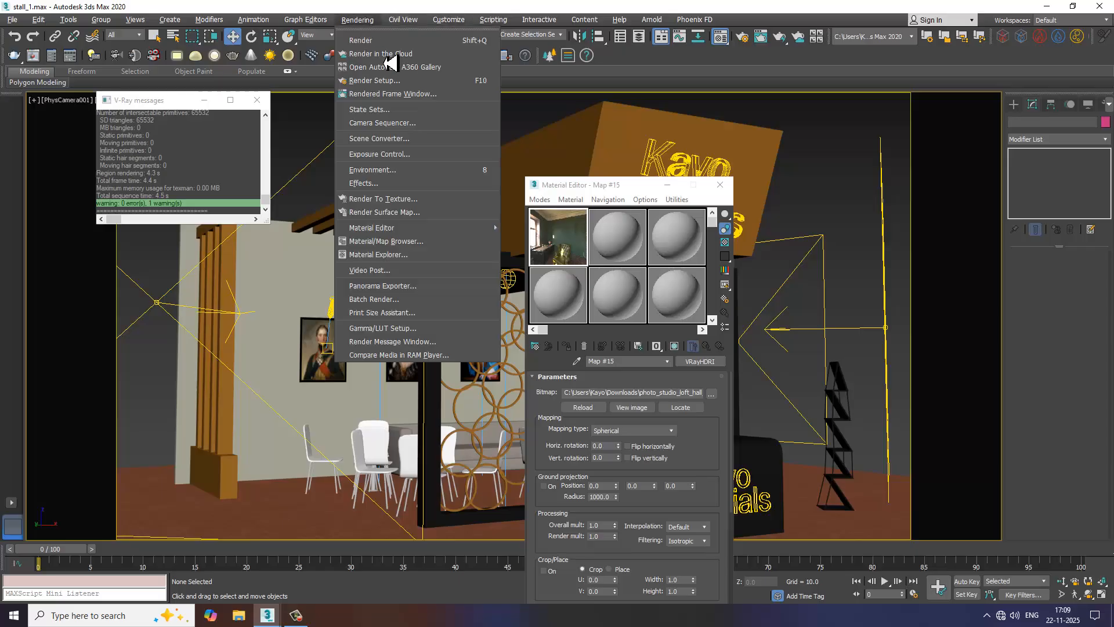
pyautogui.click(418, 85)
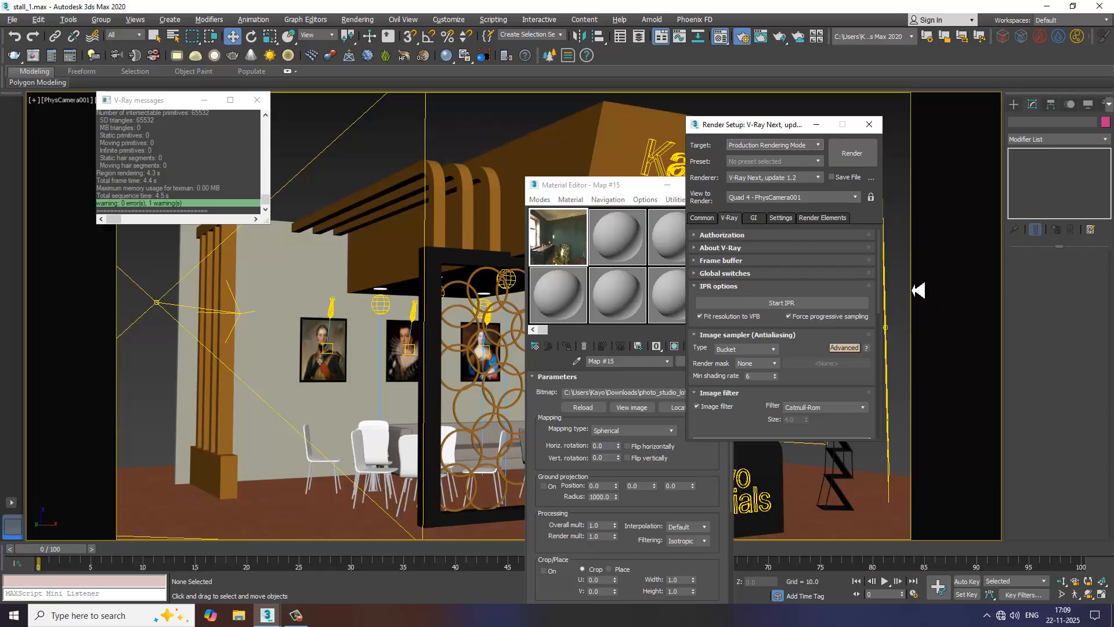
pyautogui.scroll(-5, 764, 385)
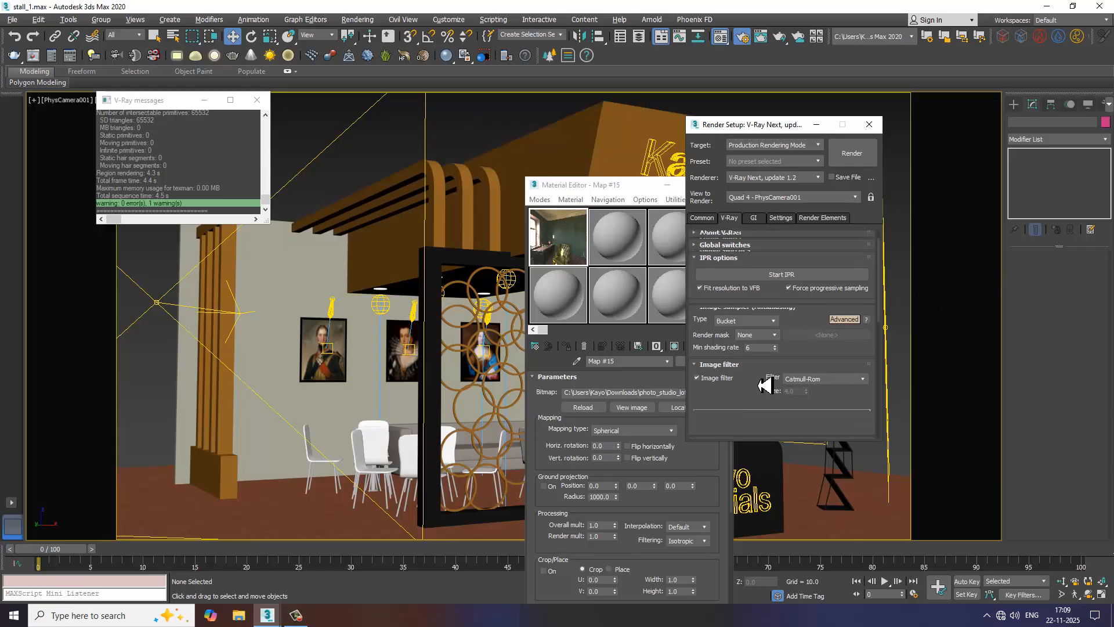
pyautogui.click(705, 323)
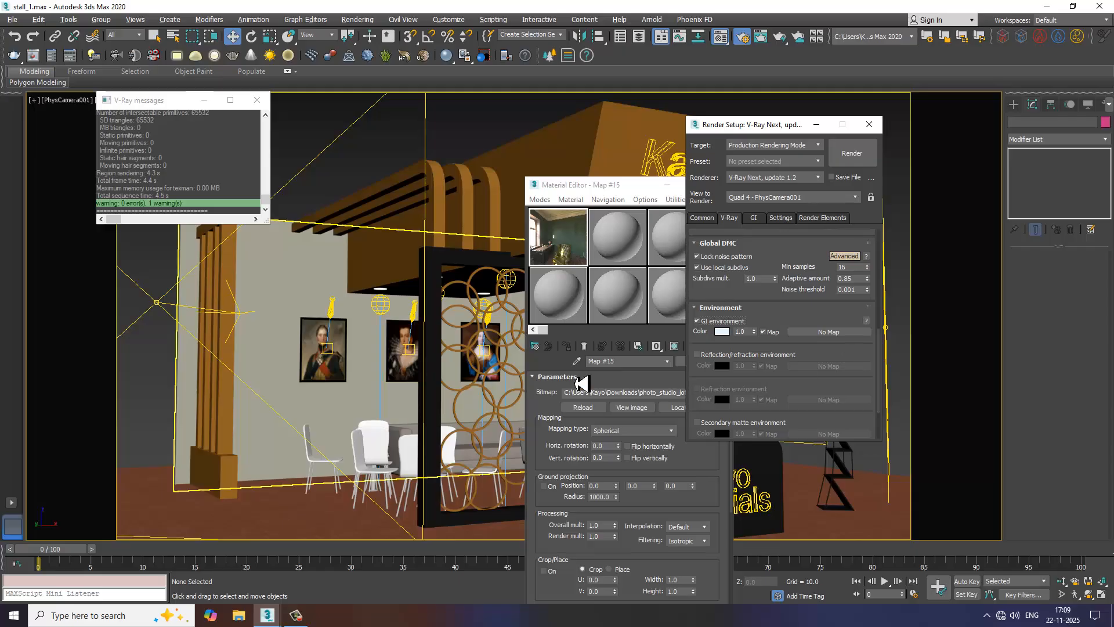
pyautogui.click(558, 251)
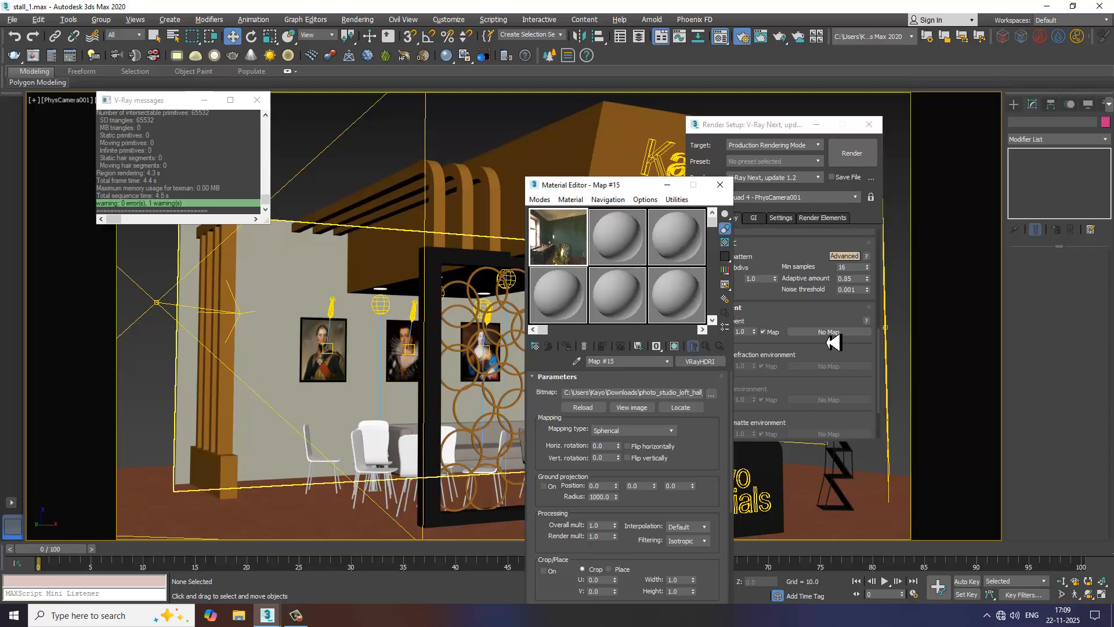
pyautogui.moveTo(833, 342); pyautogui.dragTo(829, 333)
pyautogui.click(760, 320)
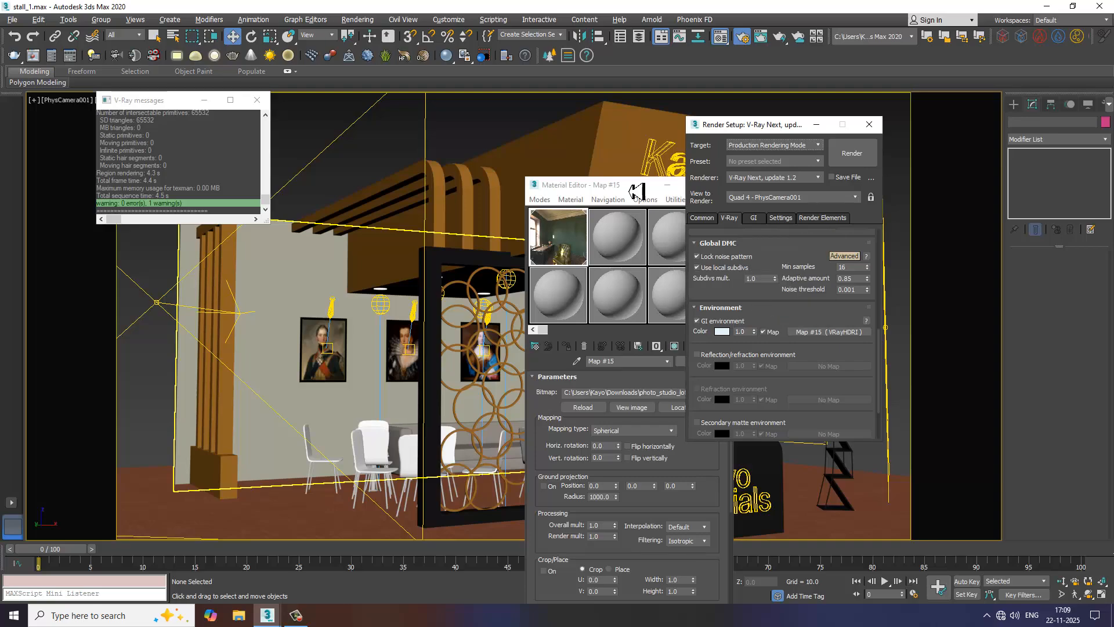
pyautogui.click(365, 21)
pyautogui.click(378, 48)
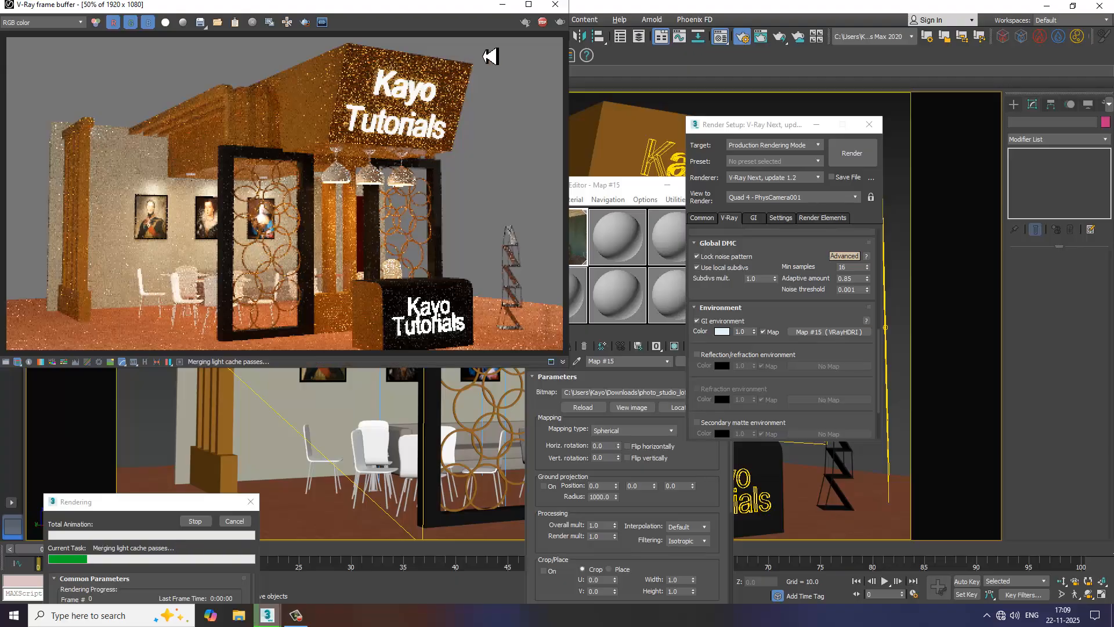
pyautogui.click(554, 5)
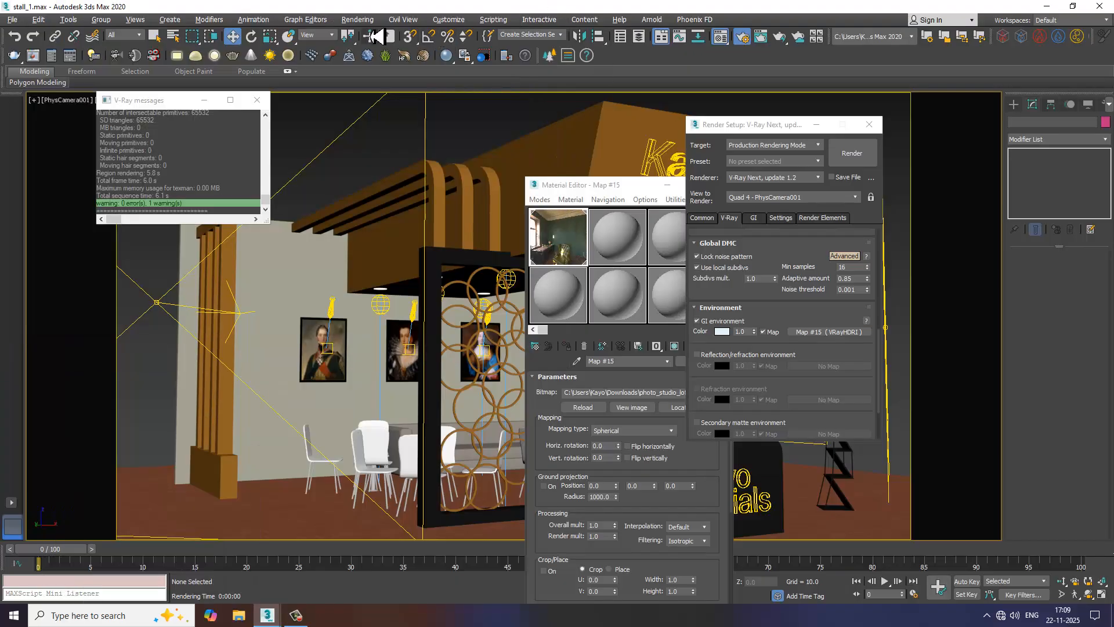
# Assign the VRayHDRI map as the background map in the environment and effects settings, and minimize that dialog.
pyautogui.click(357, 19)
pyautogui.click(417, 169)
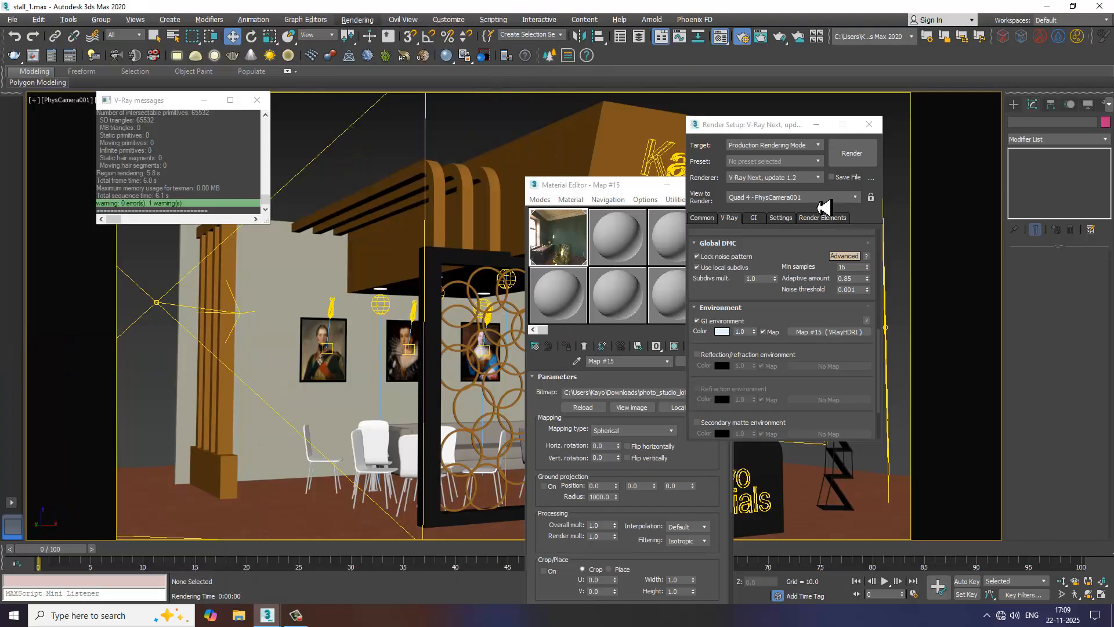
pyautogui.click(583, 254)
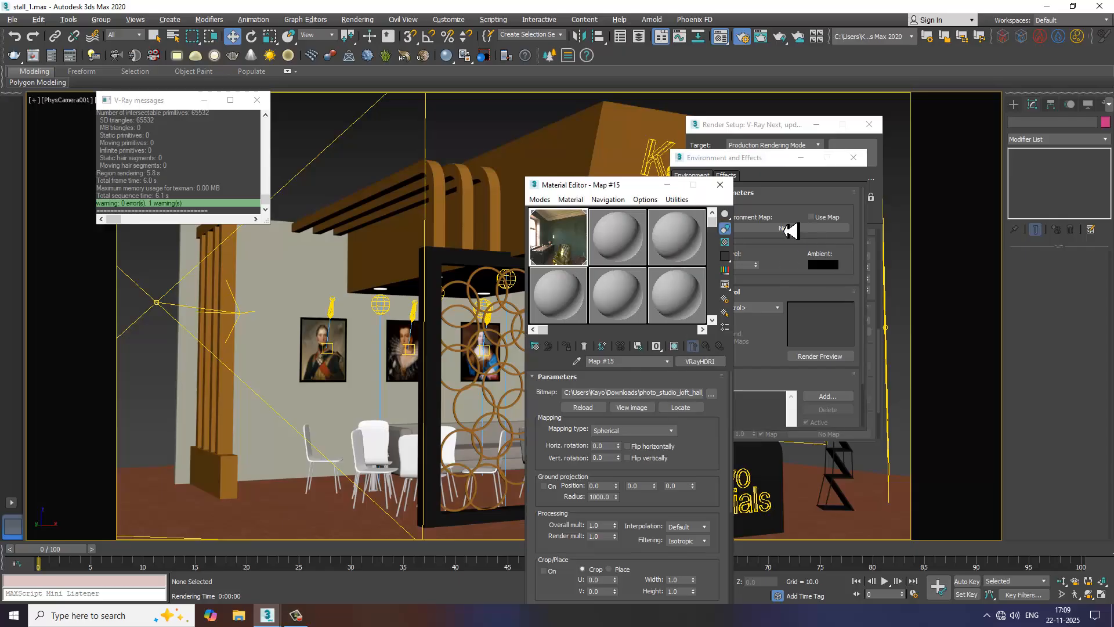
pyautogui.moveTo(796, 235); pyautogui.dragTo(796, 235)
pyautogui.click(747, 333)
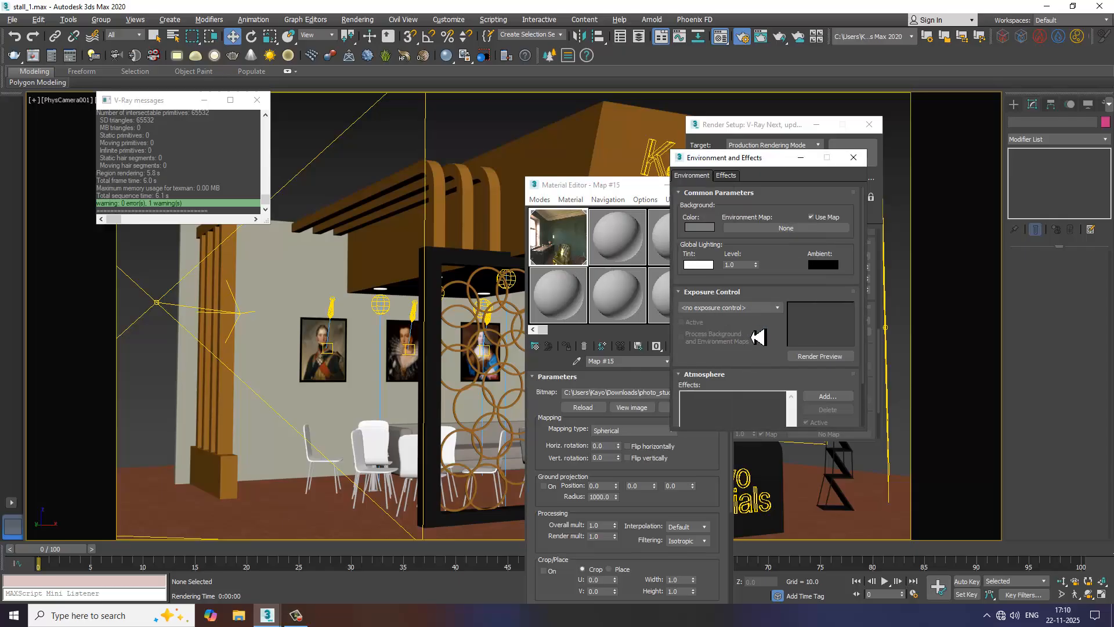
pyautogui.click(801, 157)
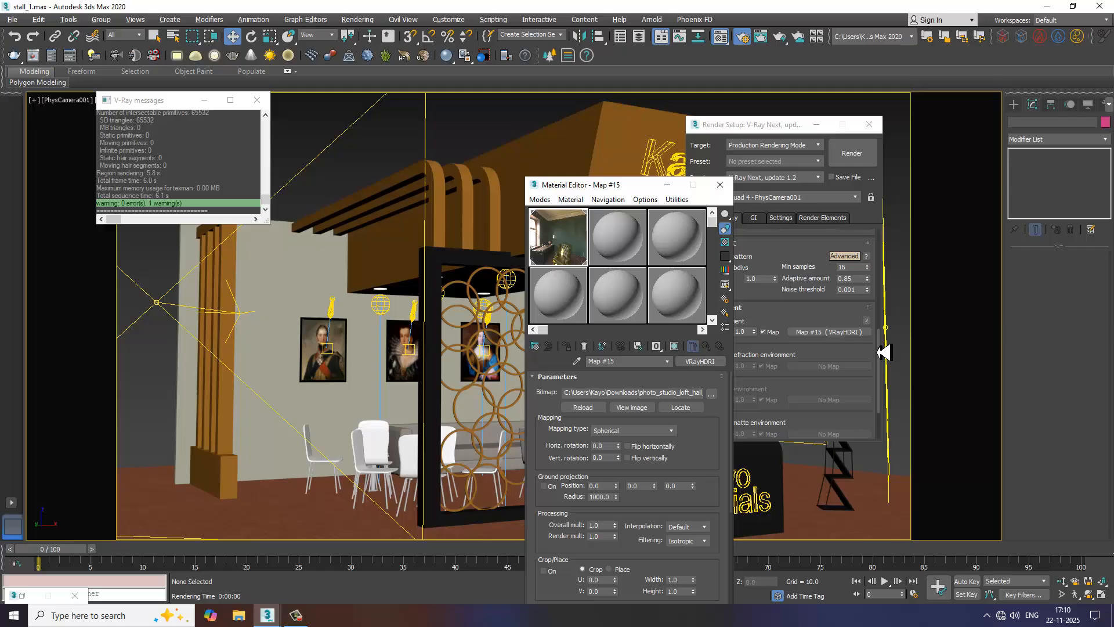
# Minimize the render setup and apply the VRayHDRI map as the texture of plane light VRayLight003.
pyautogui.click(888, 275)
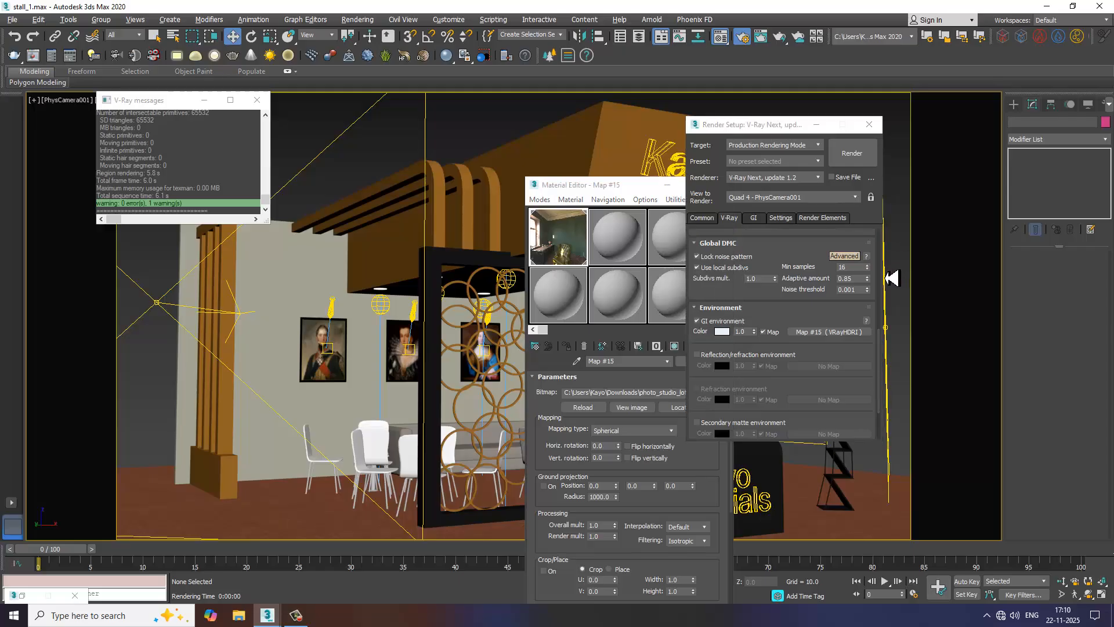
pyautogui.click(815, 125)
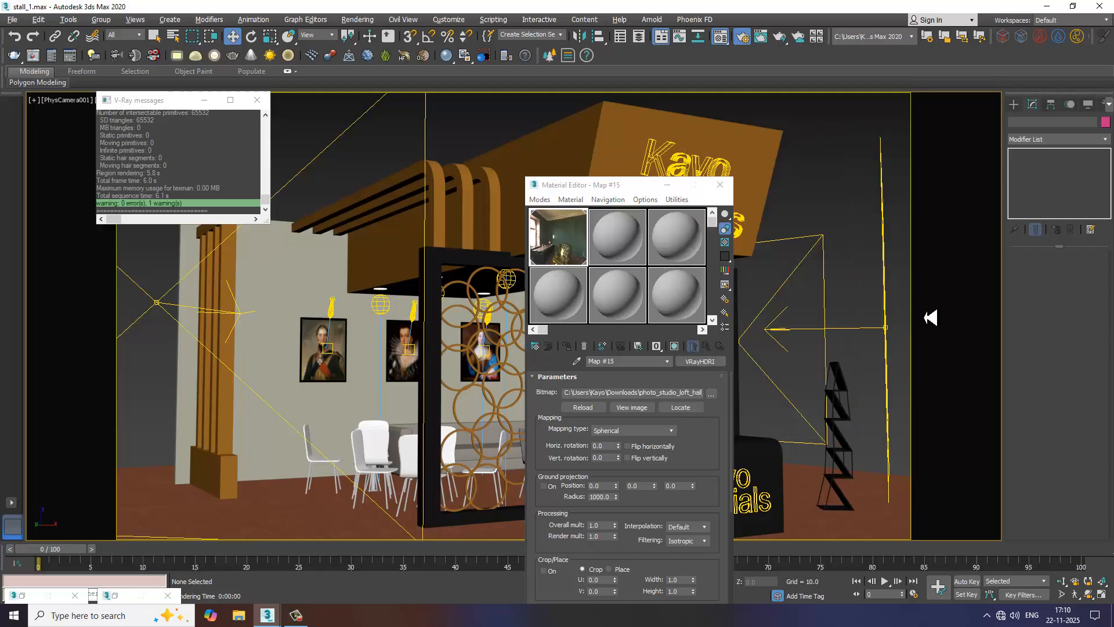
pyautogui.click(886, 330)
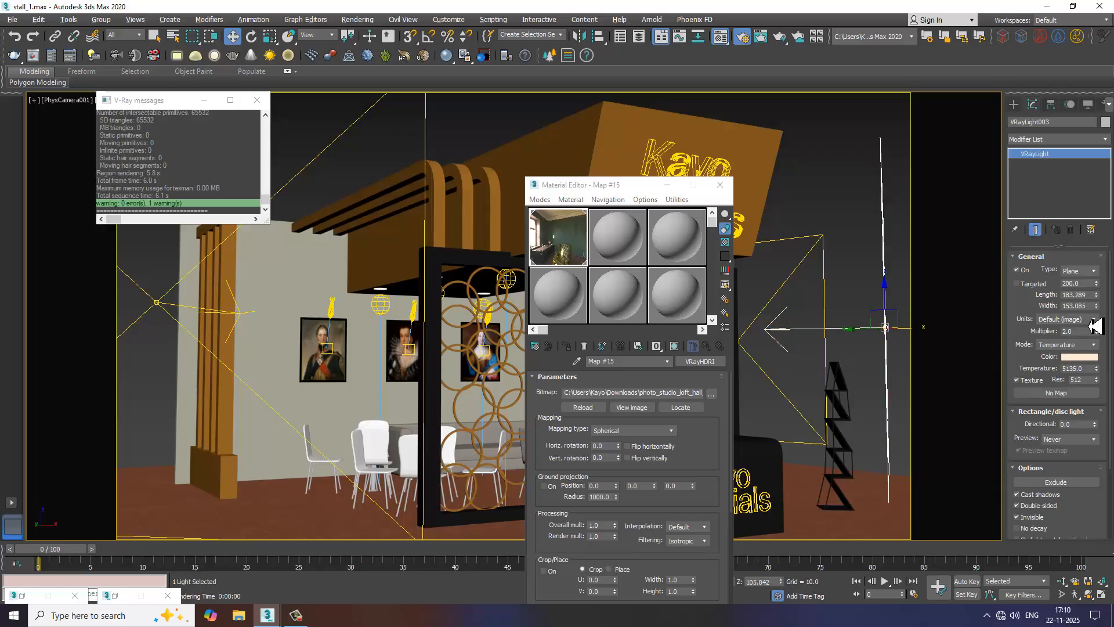
pyautogui.click(325, 160)
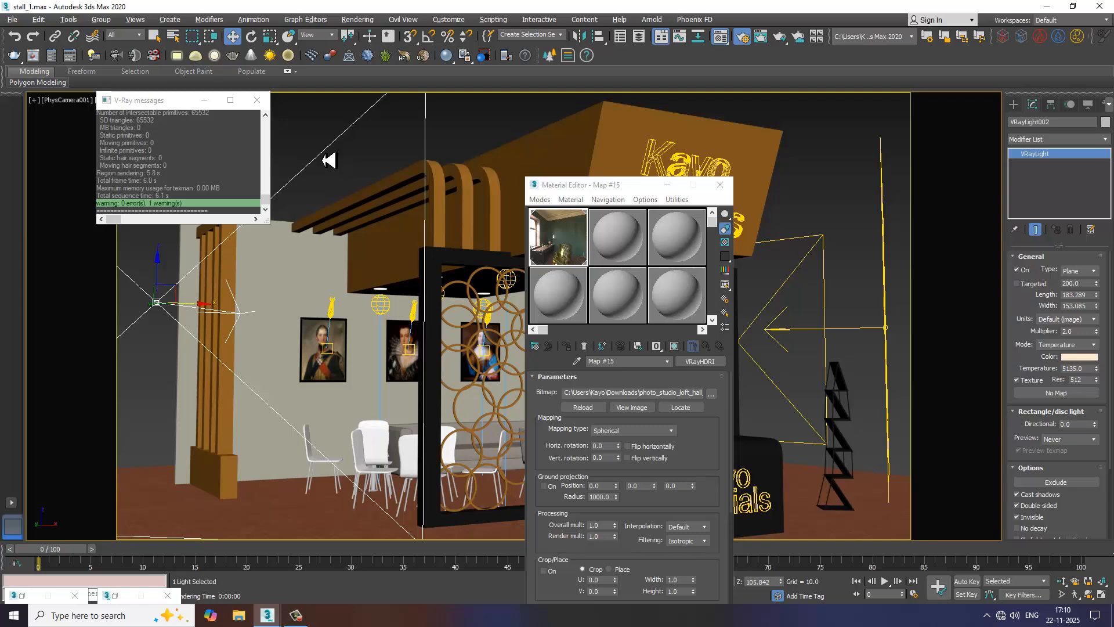
pyautogui.click(887, 243)
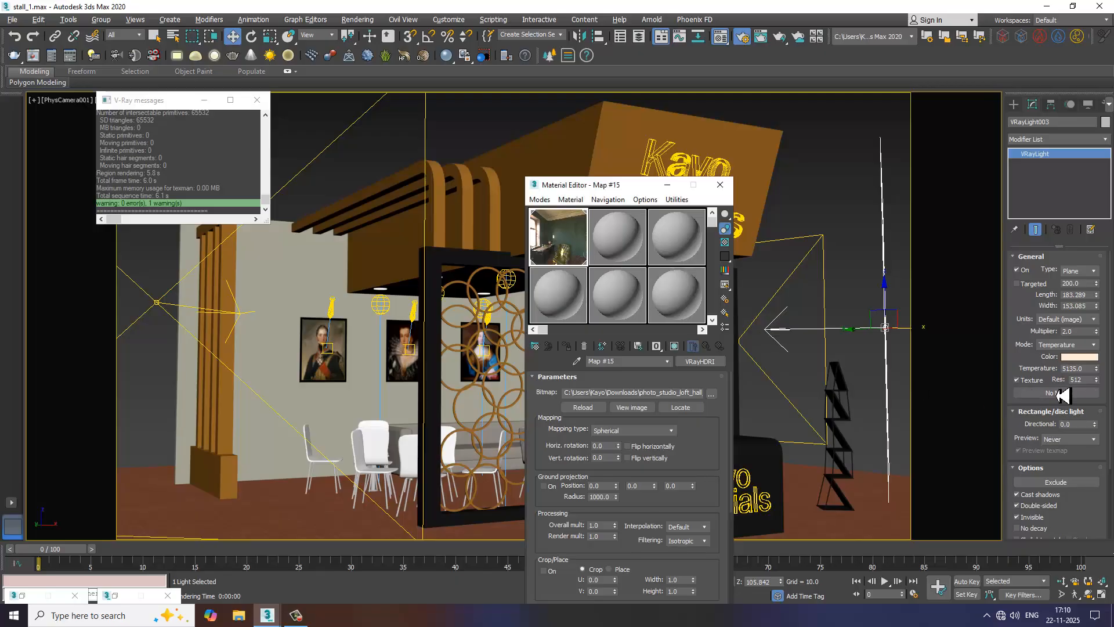
pyautogui.moveTo(1068, 402); pyautogui.dragTo(1068, 402)
pyautogui.click(527, 342)
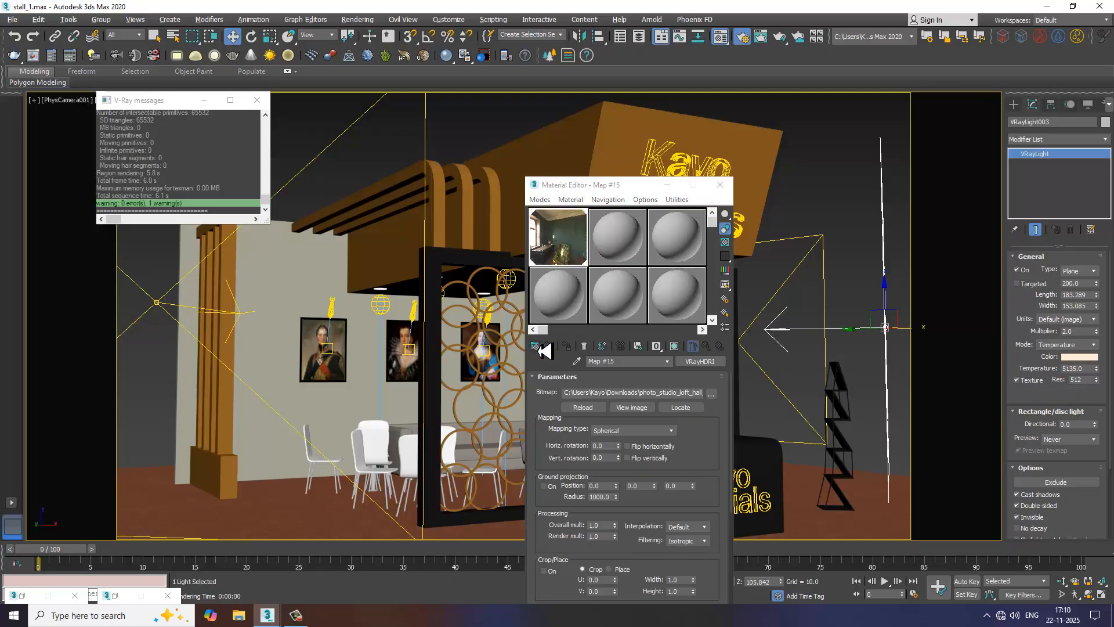
# Test-render the camera view with the HDRI-textured light and close the frame buffer.
pyautogui.click(358, 20)
pyautogui.click(375, 33)
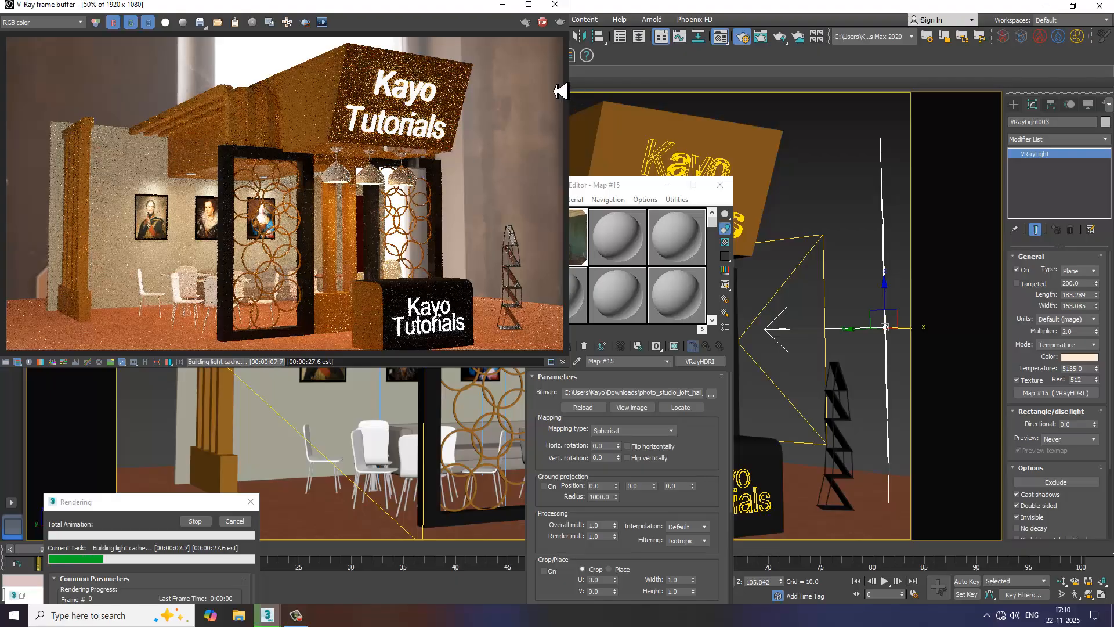
pyautogui.click(555, 5)
# Clear the texture map from VRayLight003, test-render the camera view again and close the frame buffer.
pyautogui.rightClick(1061, 394)
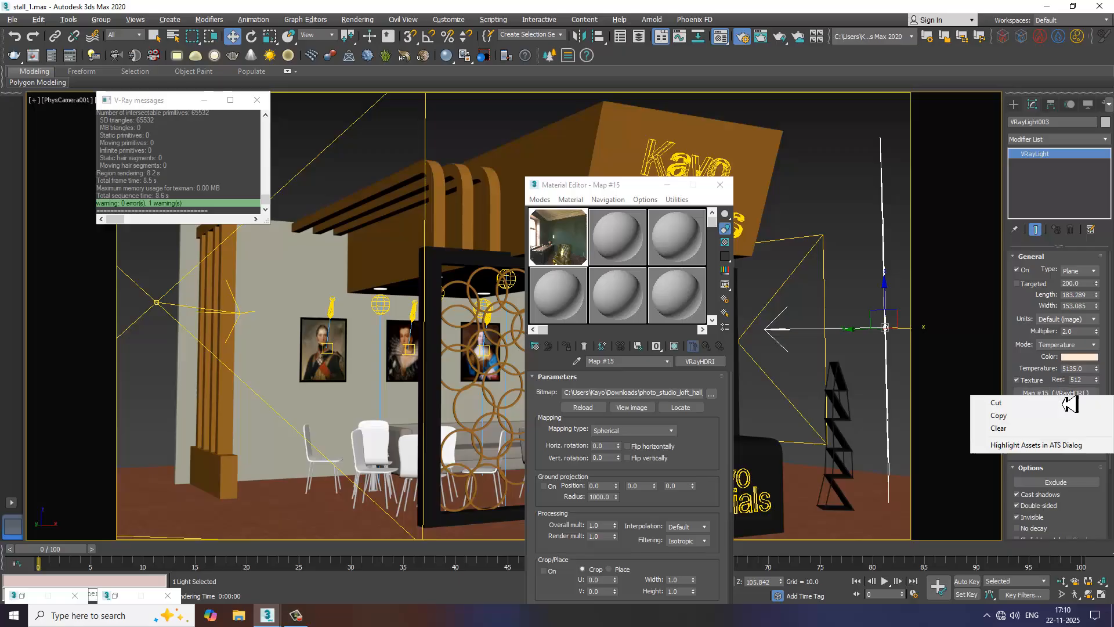
pyautogui.click(1039, 430)
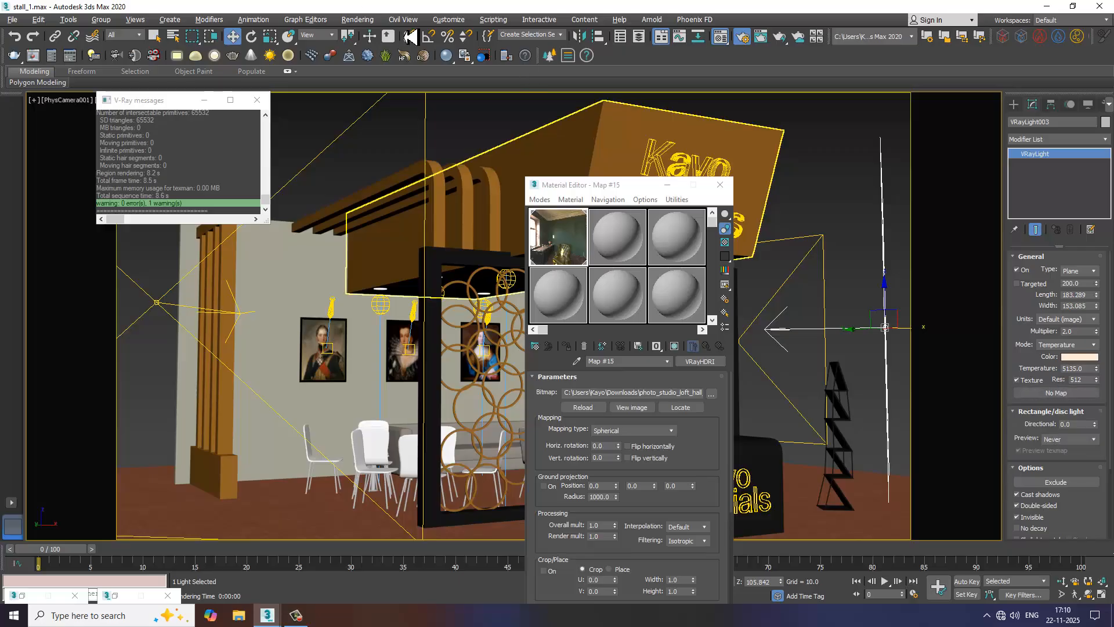
pyautogui.click(357, 19)
pyautogui.click(396, 36)
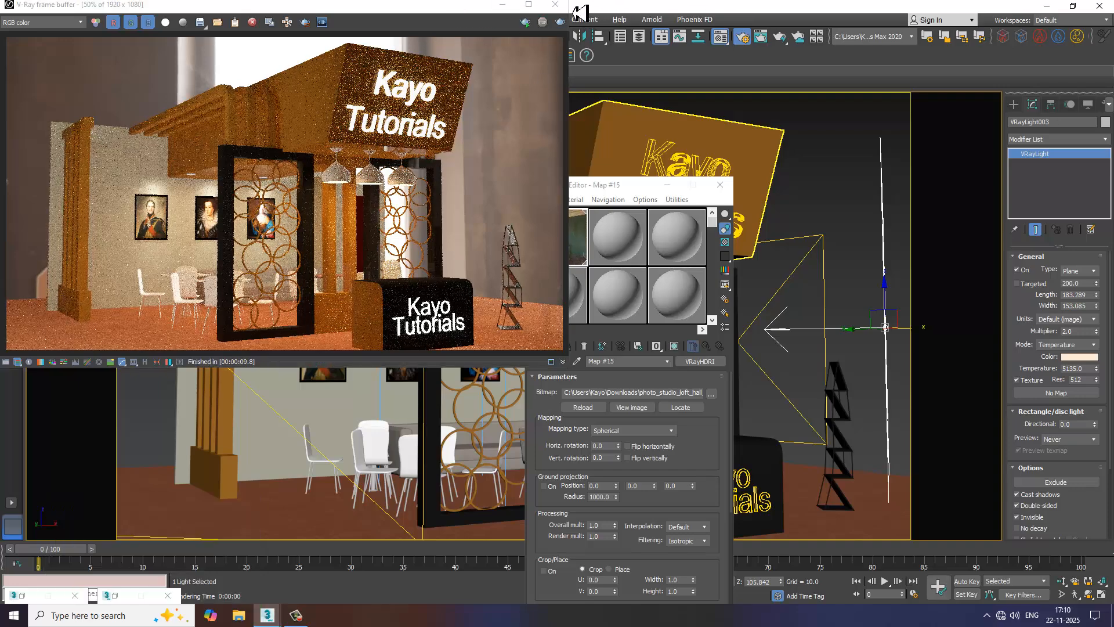
pyautogui.click(555, 5)
# Assign a ColorCorrection map as the texture of VRayLight003 and instance it into the second material editor slot.
pyautogui.click(1056, 392)
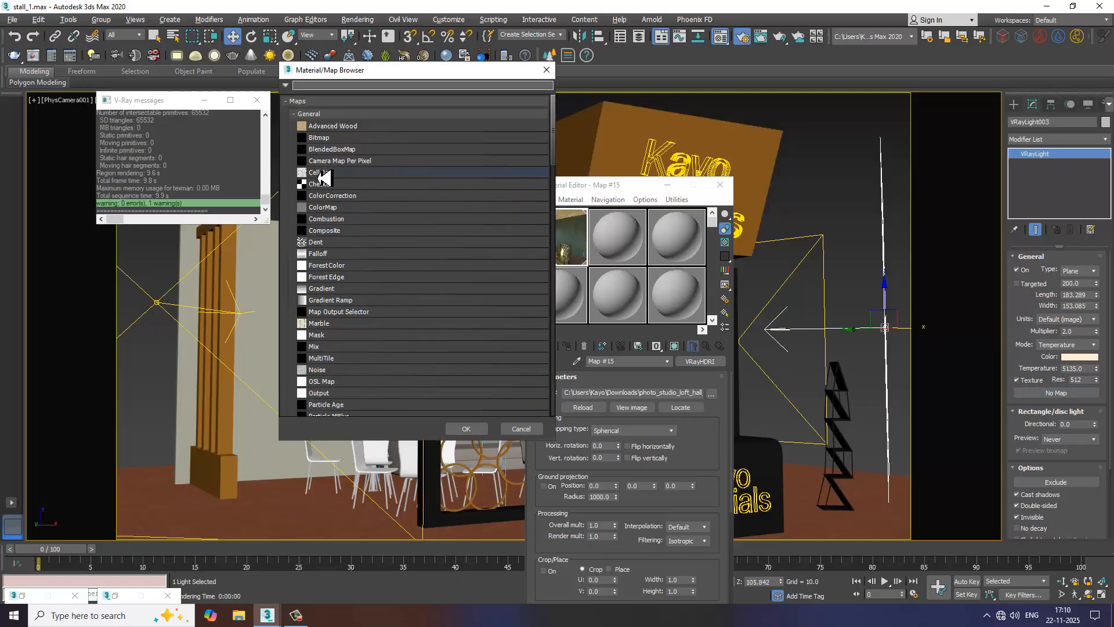
pyautogui.doubleClick(332, 195)
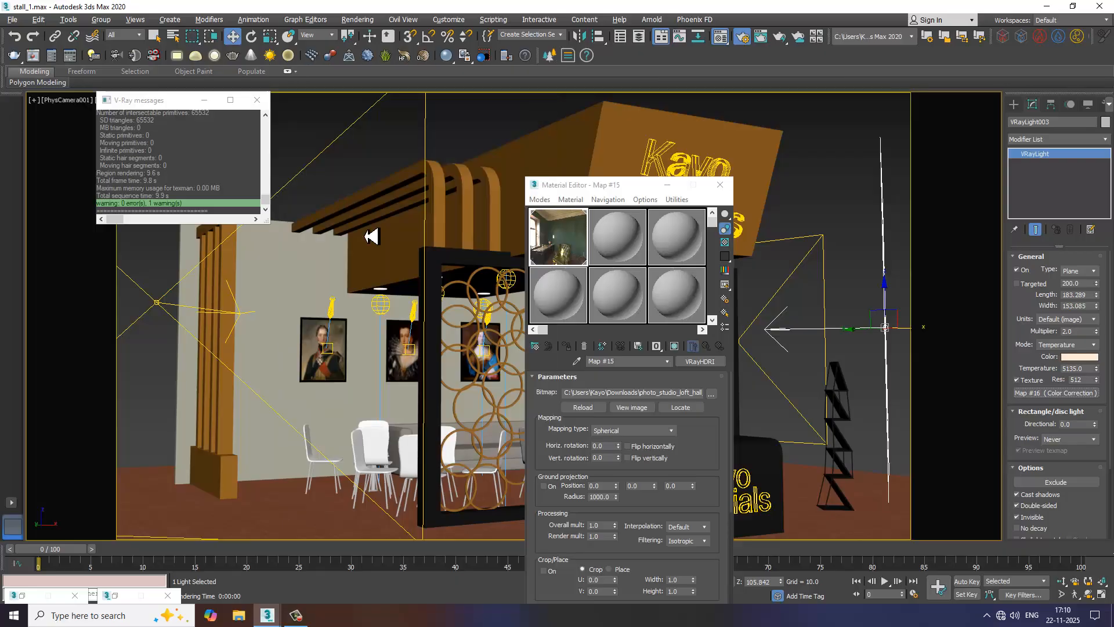
pyautogui.click(1078, 395)
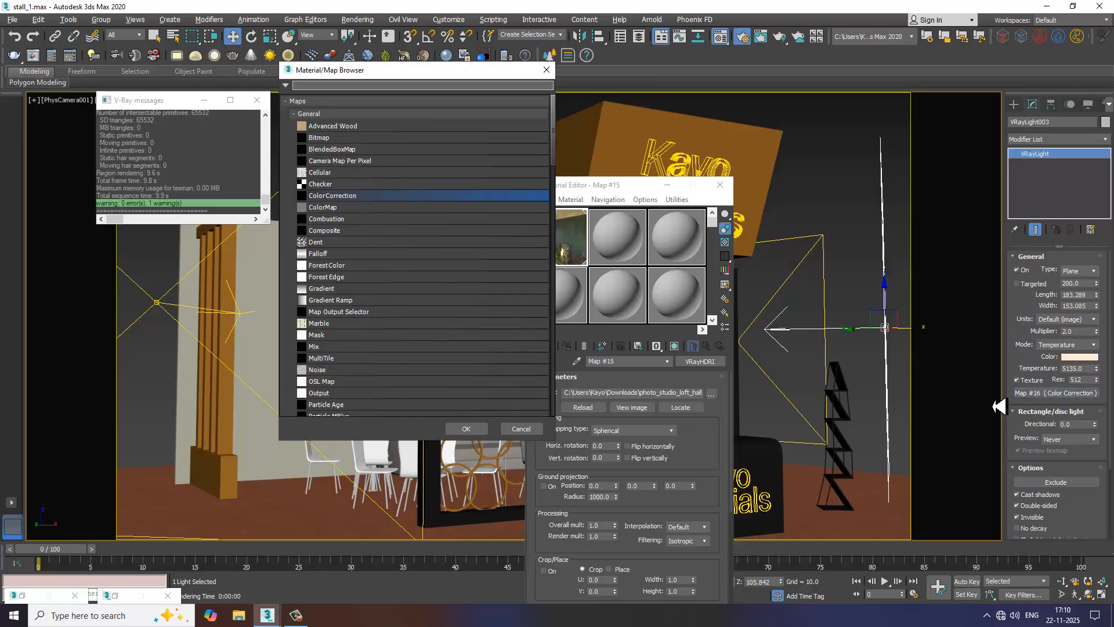
pyautogui.click(521, 429)
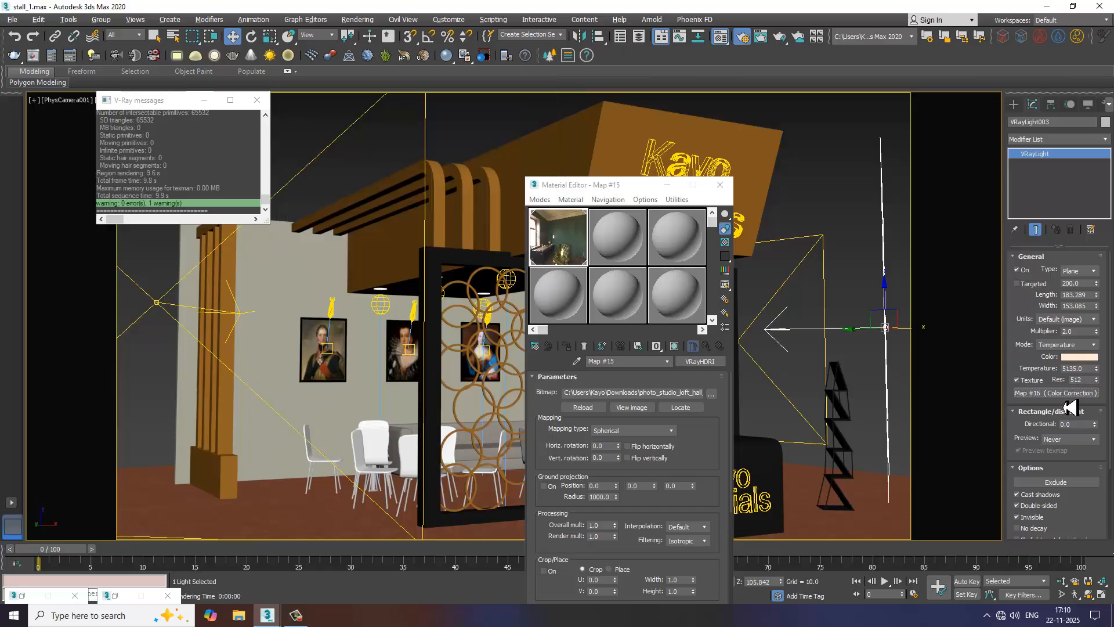
pyautogui.moveTo(1068, 406); pyautogui.dragTo(630, 243)
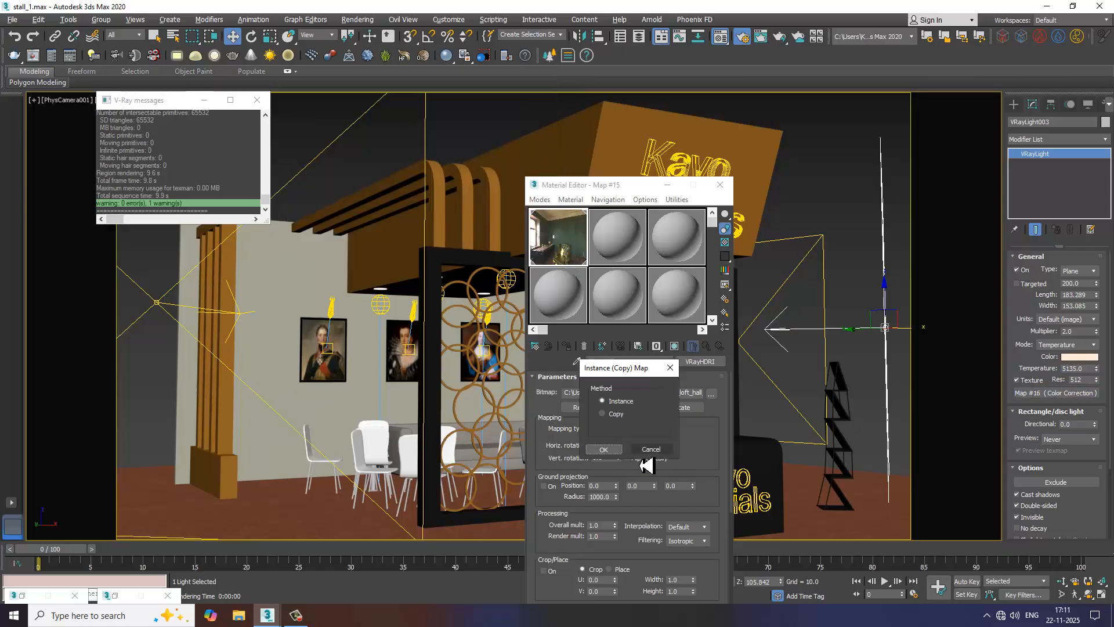
pyautogui.click(610, 450)
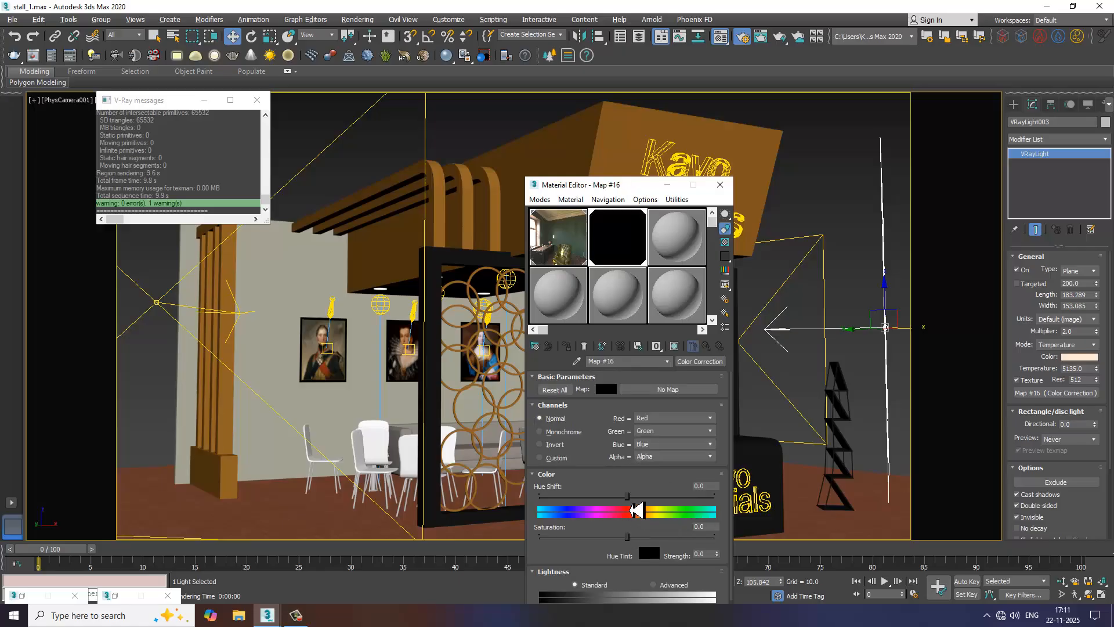
# Set the ColorCorrection map's hue shift to 11.362 and brightness to 12.957, and test-render the camera view.
pyautogui.moveTo(632, 511); pyautogui.dragTo(638, 540)
pyautogui.scroll(-2, 641, 548)
pyautogui.moveTo(634, 589); pyautogui.dragTo(644, 591)
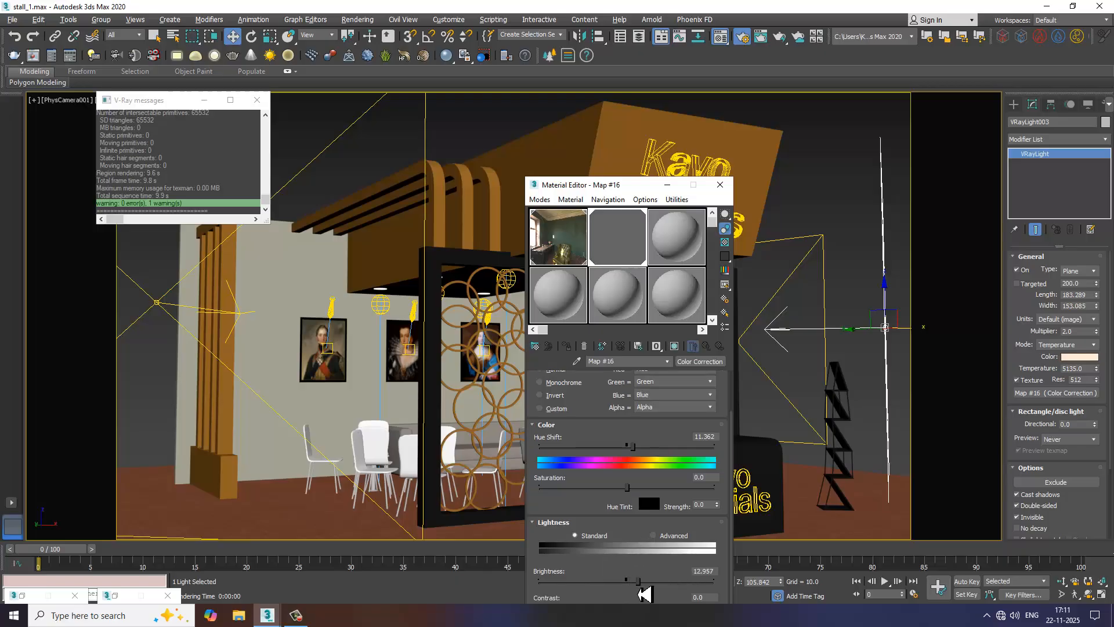
pyautogui.click(358, 19)
pyautogui.click(370, 40)
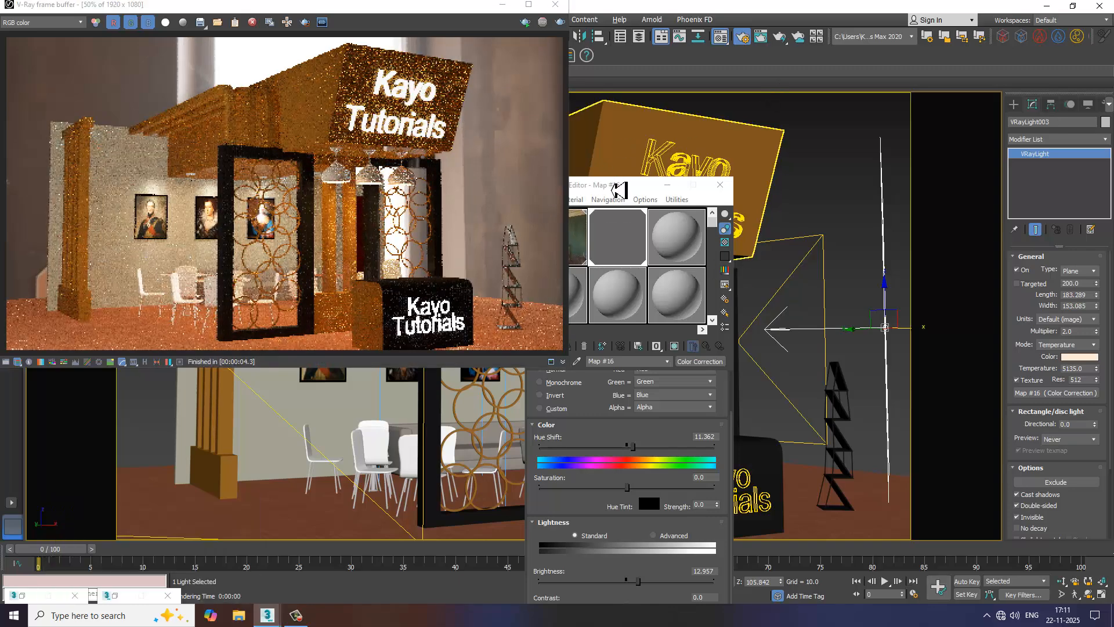
# Move the material editor clear of the frame buffer, set the ColorCorrection contrast to 15.615 and render again.
pyautogui.moveTo(618, 189); pyautogui.dragTo(750, 76)
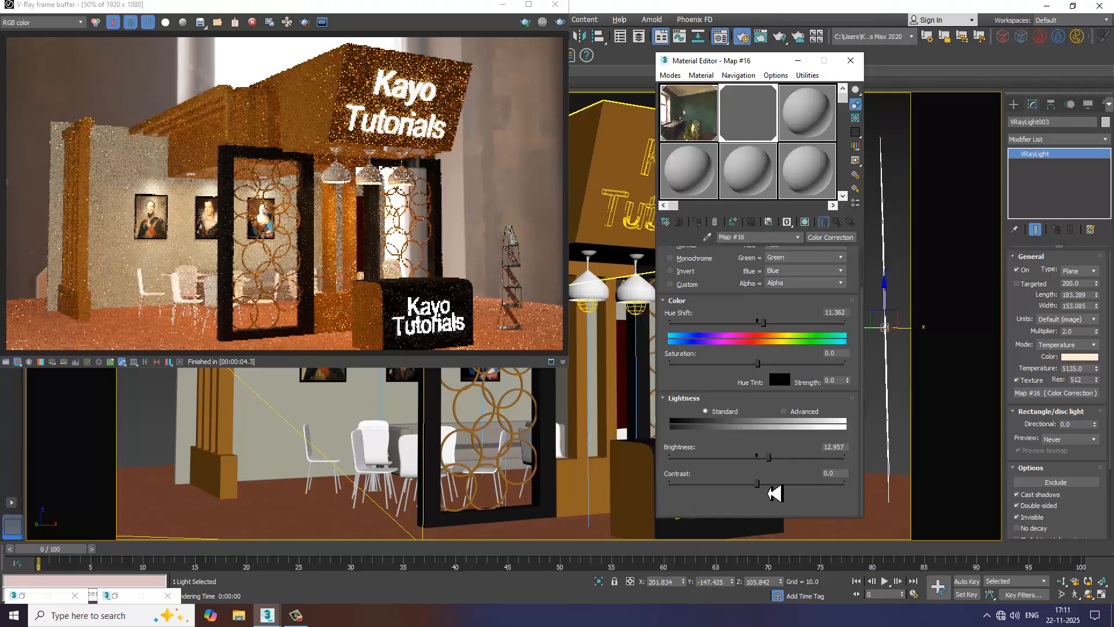
pyautogui.moveTo(768, 497)
pyautogui.mouseDown()
pyautogui.moveTo(795, 495)
pyautogui.moveTo(775, 498)
pyautogui.mouseUp()
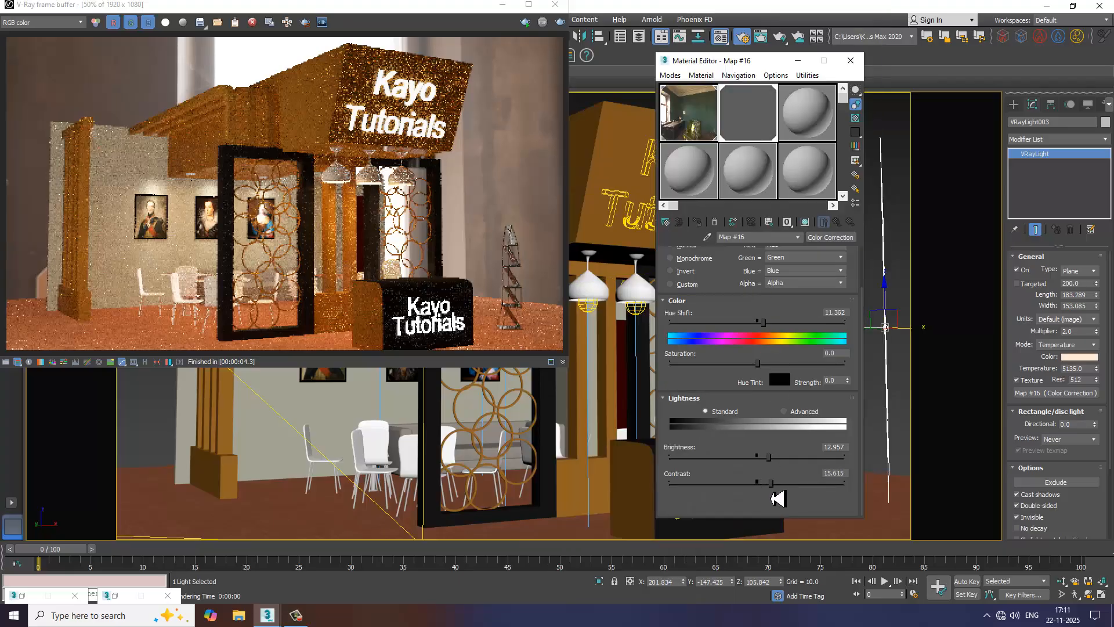
pyautogui.click(559, 23)
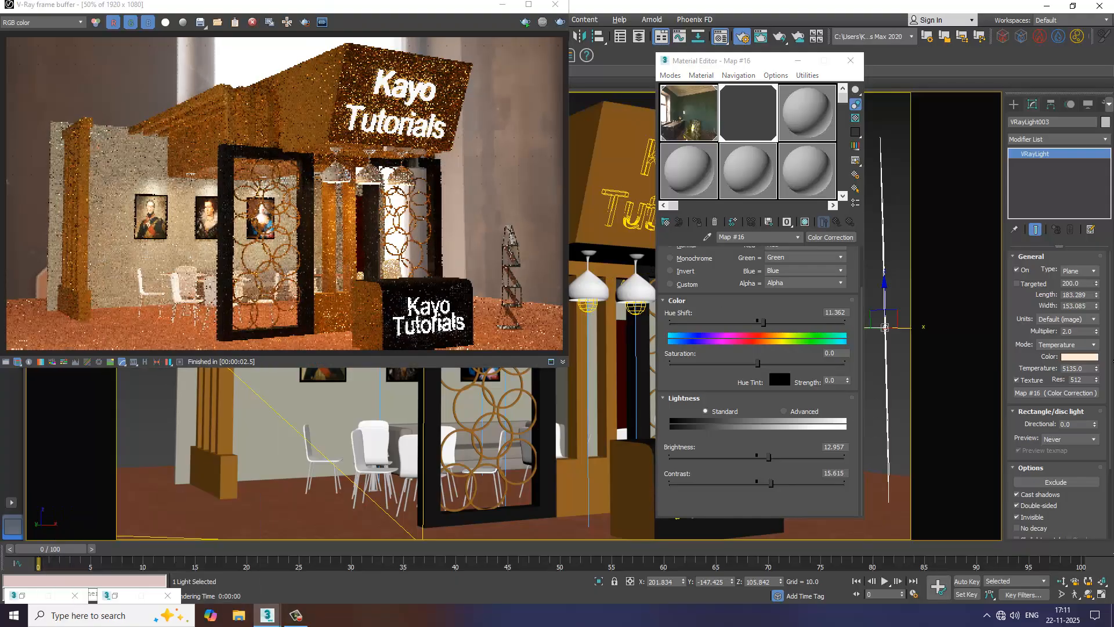
# Try a multiplier of 89 on VRayLight003 in a test render, close the frame buffer and restore the multiplier to 2.
pyautogui.moveTo(1096, 330); pyautogui.dragTo(1097, 292)
pyautogui.click(559, 22)
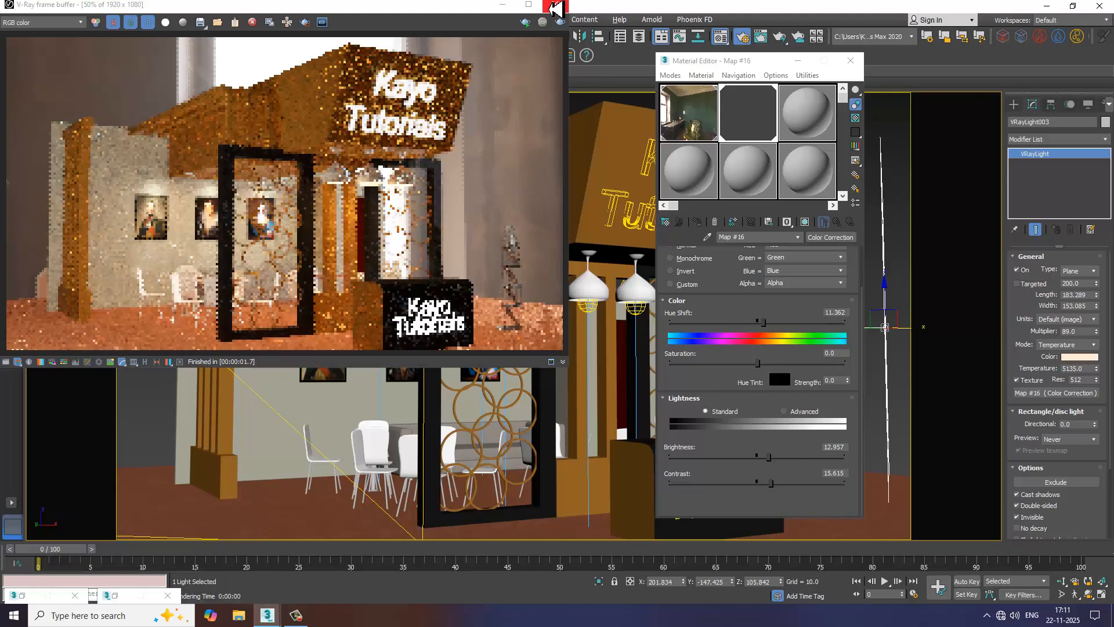
pyautogui.click(556, 5)
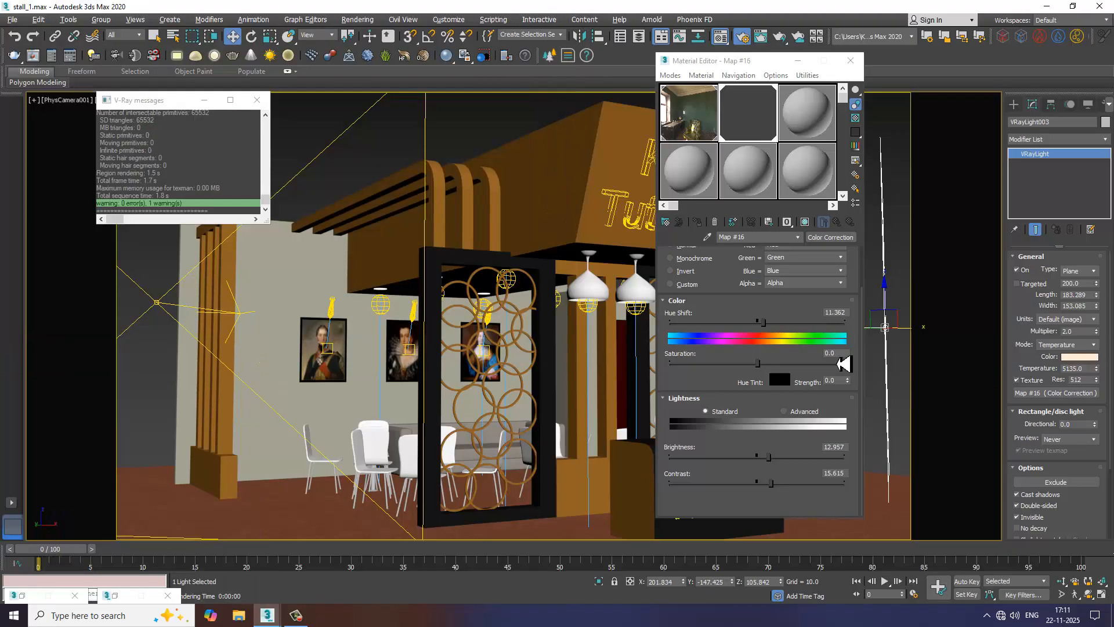
# Set the ColorCorrection hue shift to -52.027 and switch to custom channels with Alpha taken from Red.
pyautogui.moveTo(768, 332); pyautogui.dragTo(757, 332)
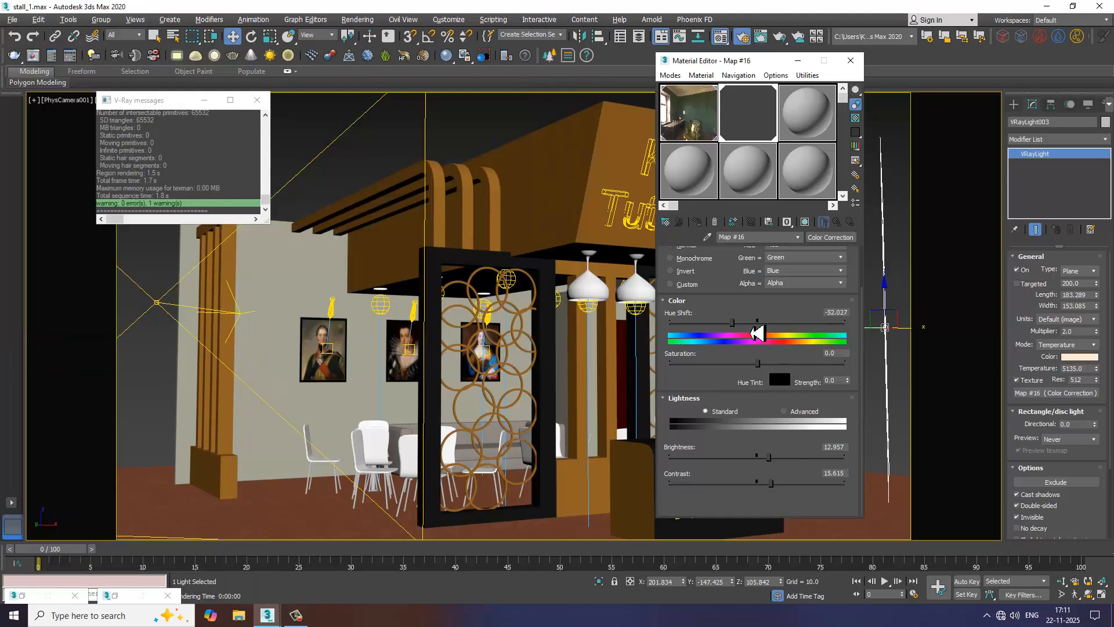
pyautogui.scroll(5, 814, 289)
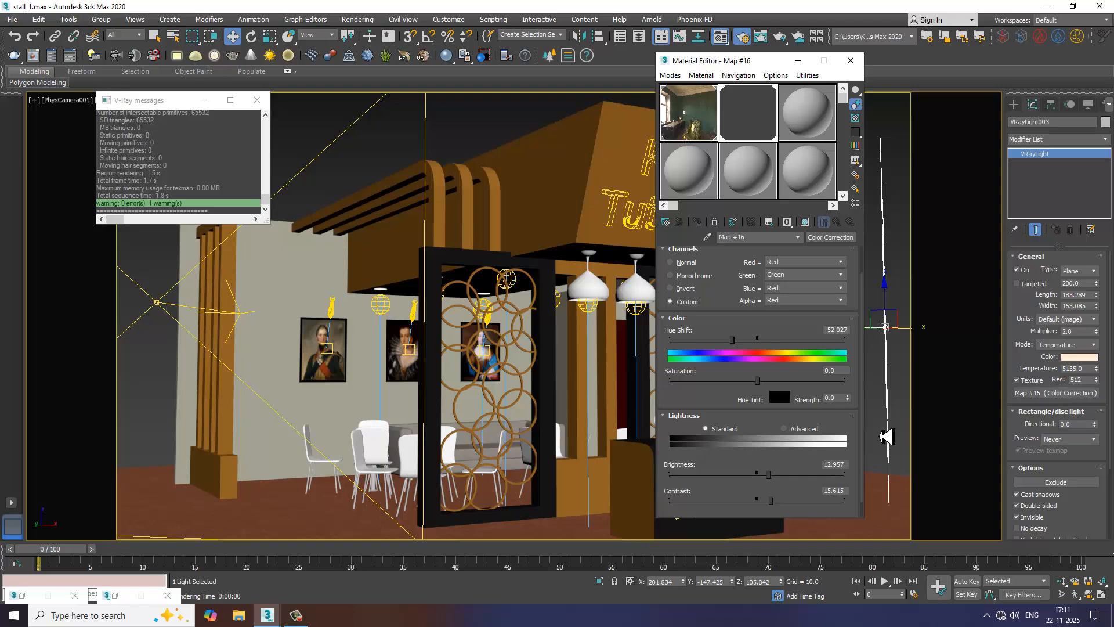
# Replace the texture of VRayLight003 with a VRaySky map and load that map into the third material editor slot.
pyautogui.click(1072, 399)
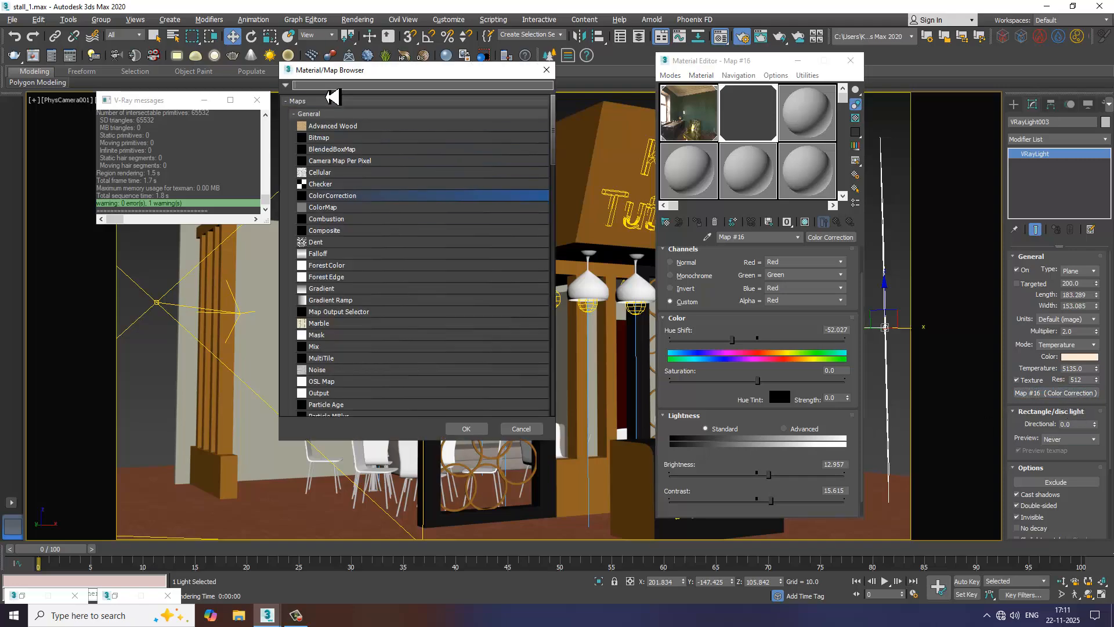
pyautogui.write('vra')
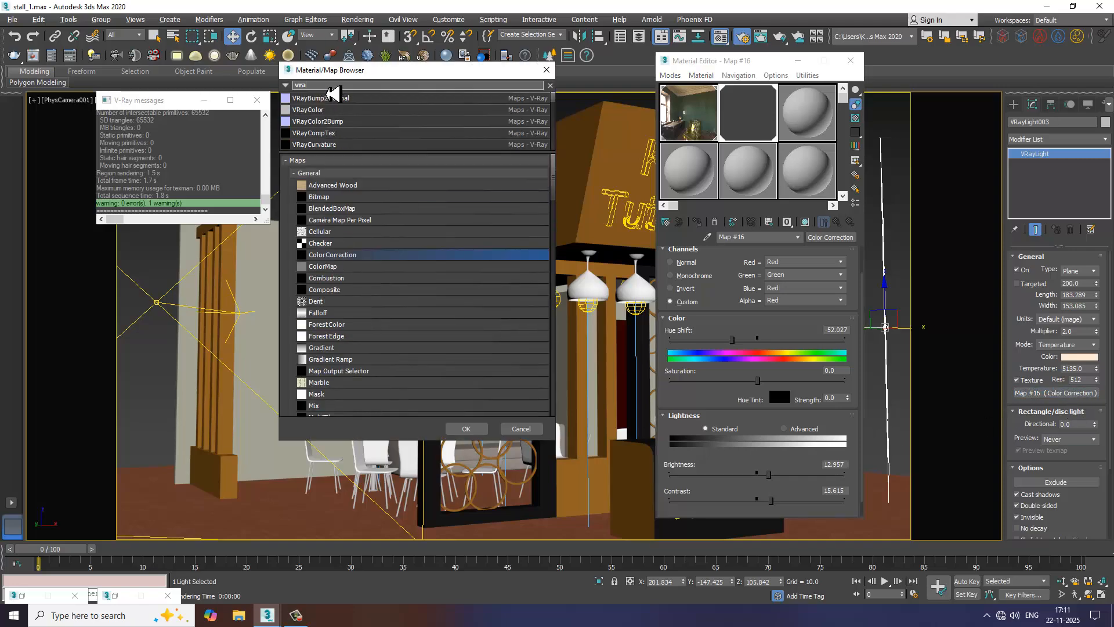
pyautogui.write('ysky')
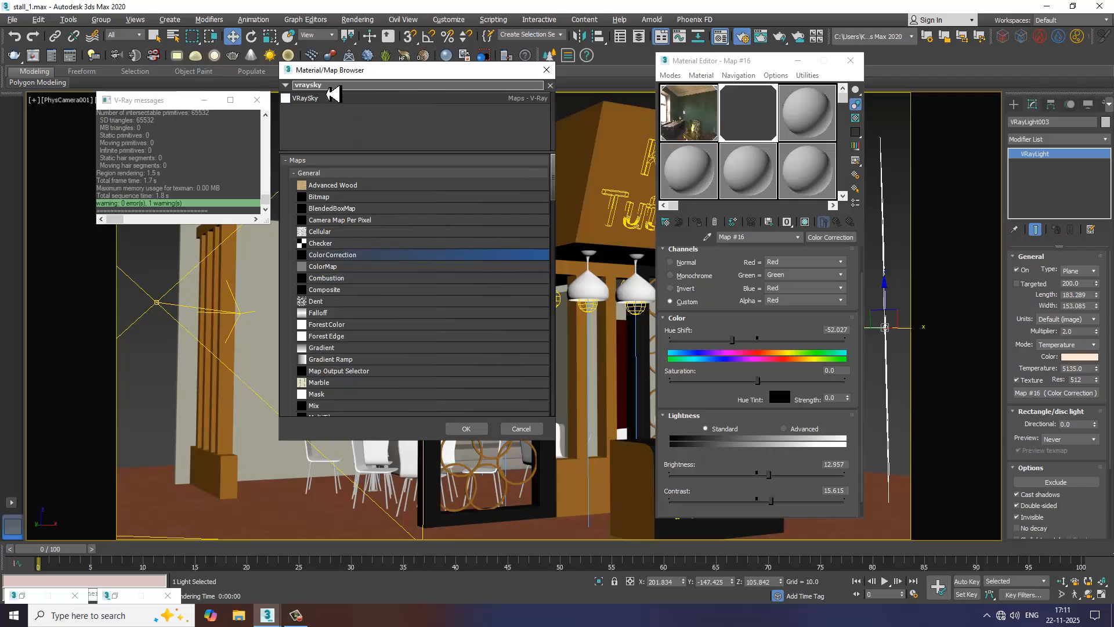
pyautogui.doubleClick(313, 104)
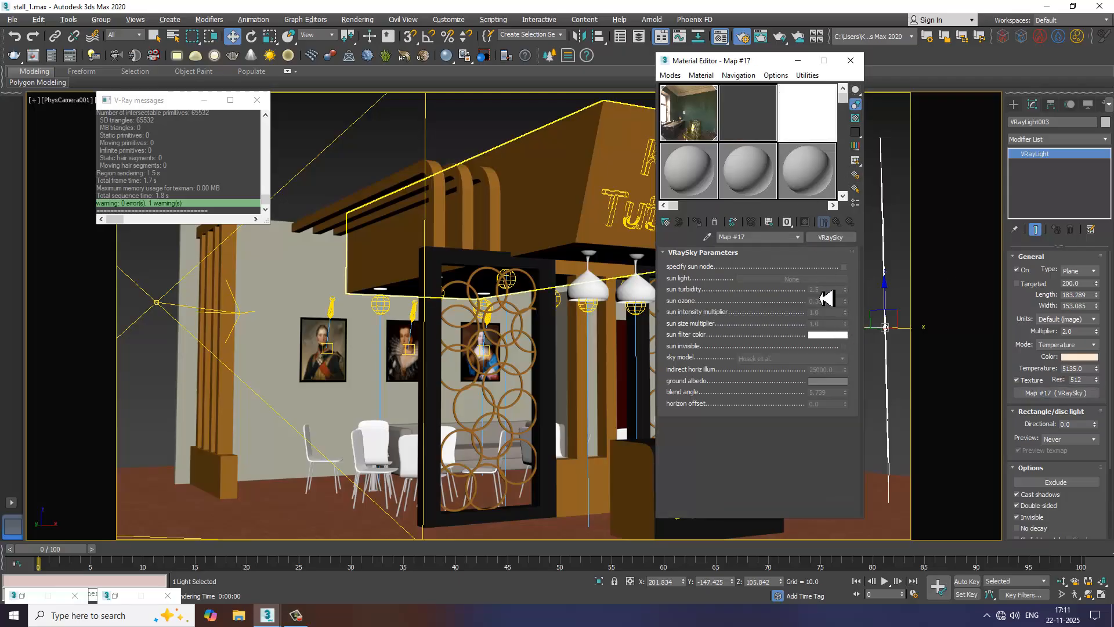
# Enable the VRaySky map's specify sun node option with sun turbidity 2.55, and test-render the camera view.
pyautogui.click(843, 268)
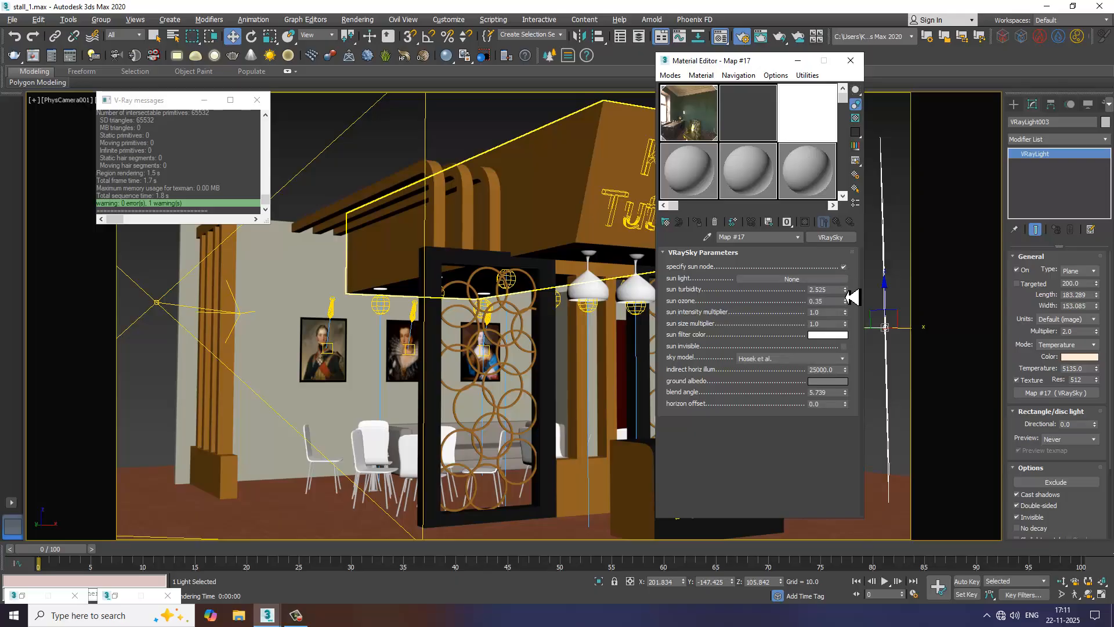
pyautogui.click(357, 19)
pyautogui.click(377, 29)
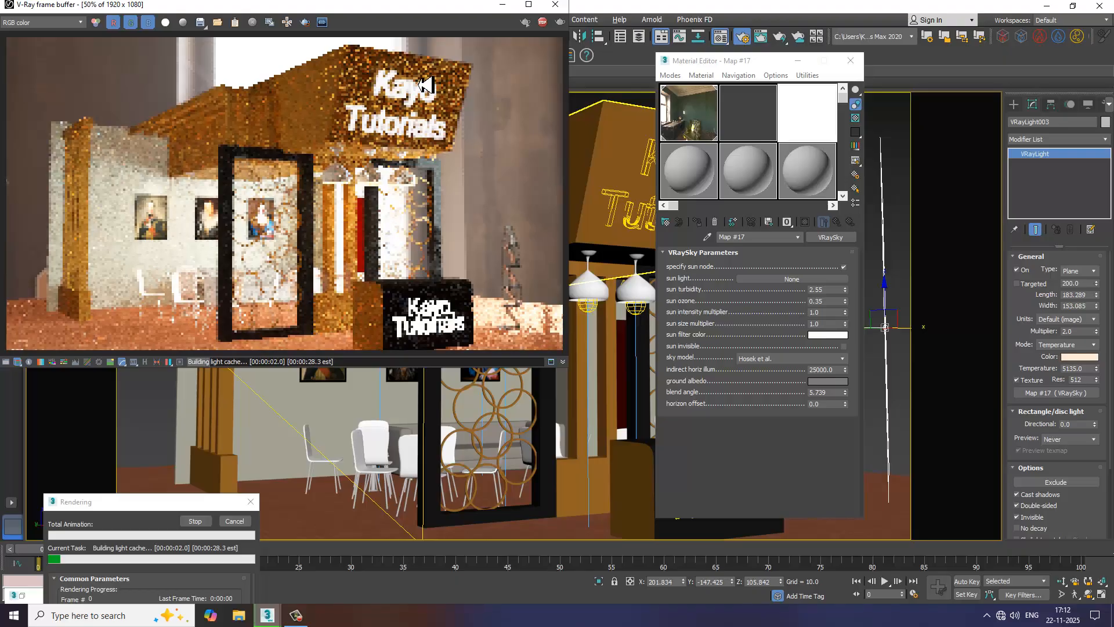
pyautogui.click(555, 4)
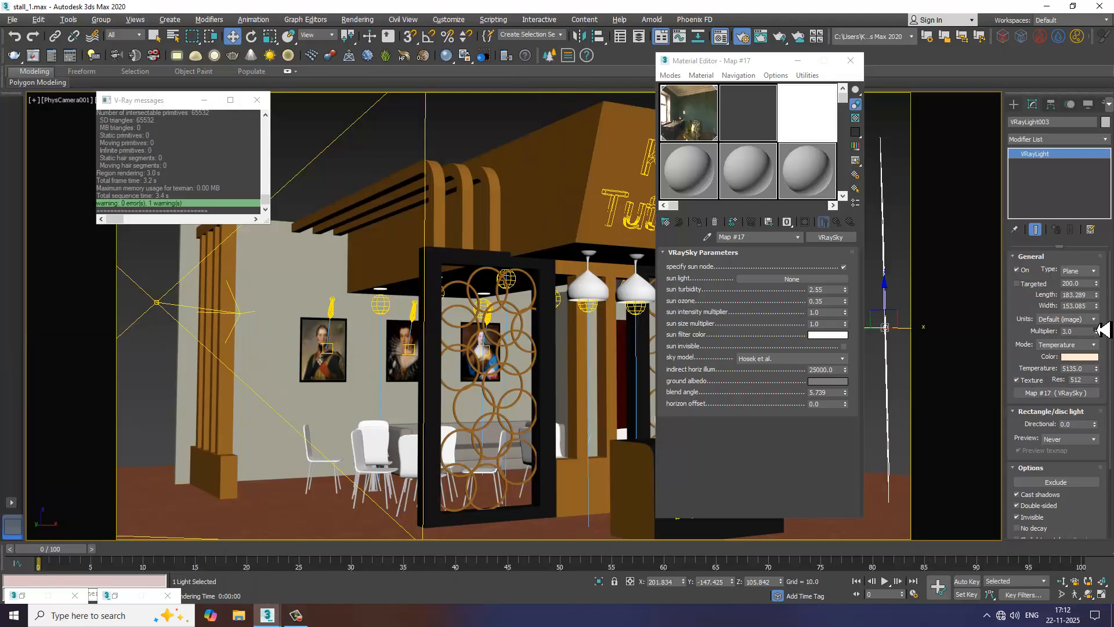
# Raise the VRayLight003 multiplier to 36 and the VRaySky sun turbidity to 2.627, and test-render the camera view.
pyautogui.moveTo(1097, 330); pyautogui.dragTo(1097, 318)
pyautogui.click(844, 290)
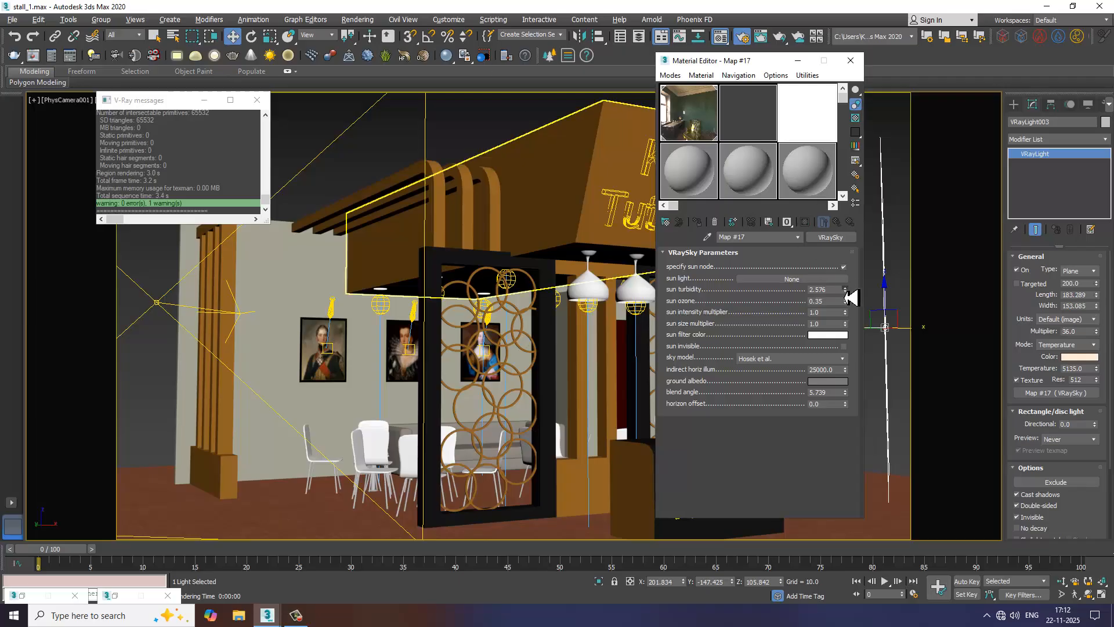
pyautogui.moveTo(845, 298); pyautogui.dragTo(534, 23)
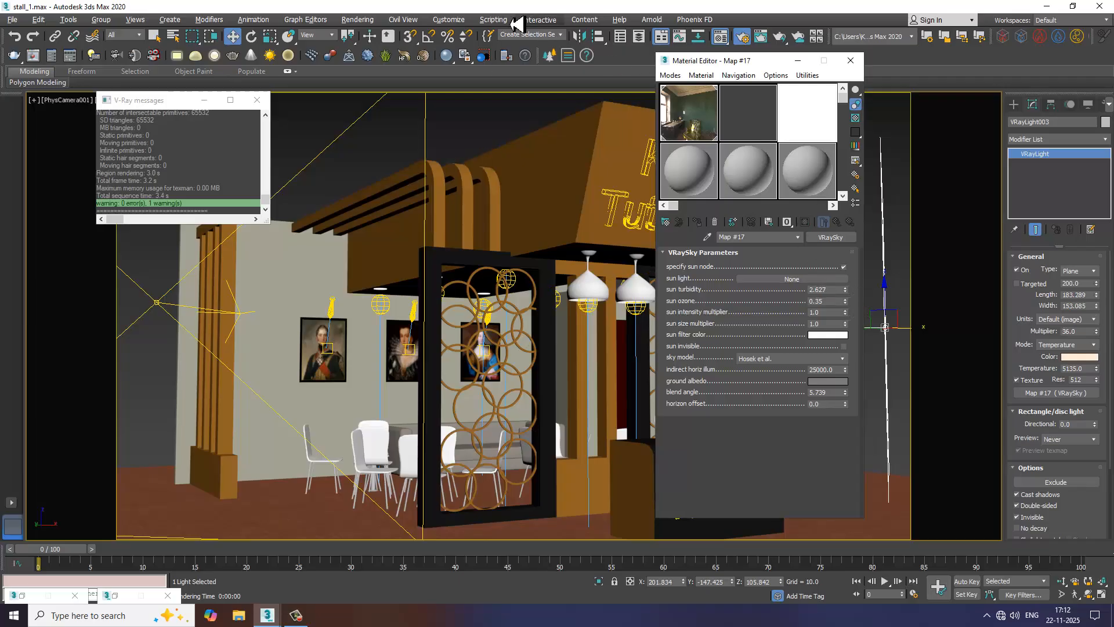
pyautogui.click(371, 20)
pyautogui.click(376, 40)
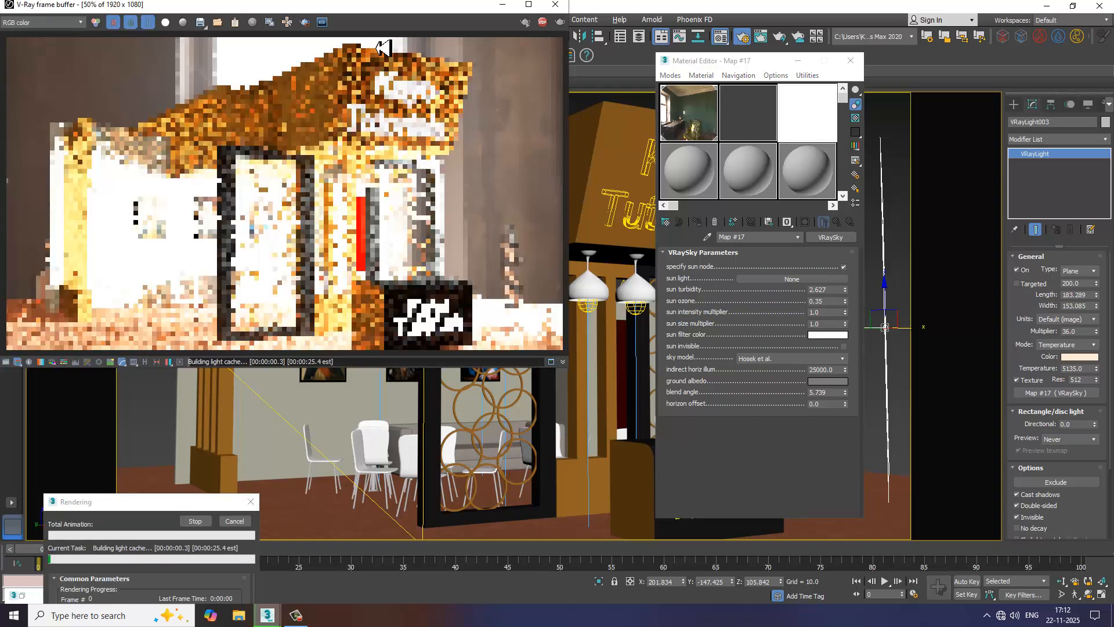
# Clear the VRaySky map from VRayLight003's texture and set the light's multiplier to 2.2.
pyautogui.click(555, 4)
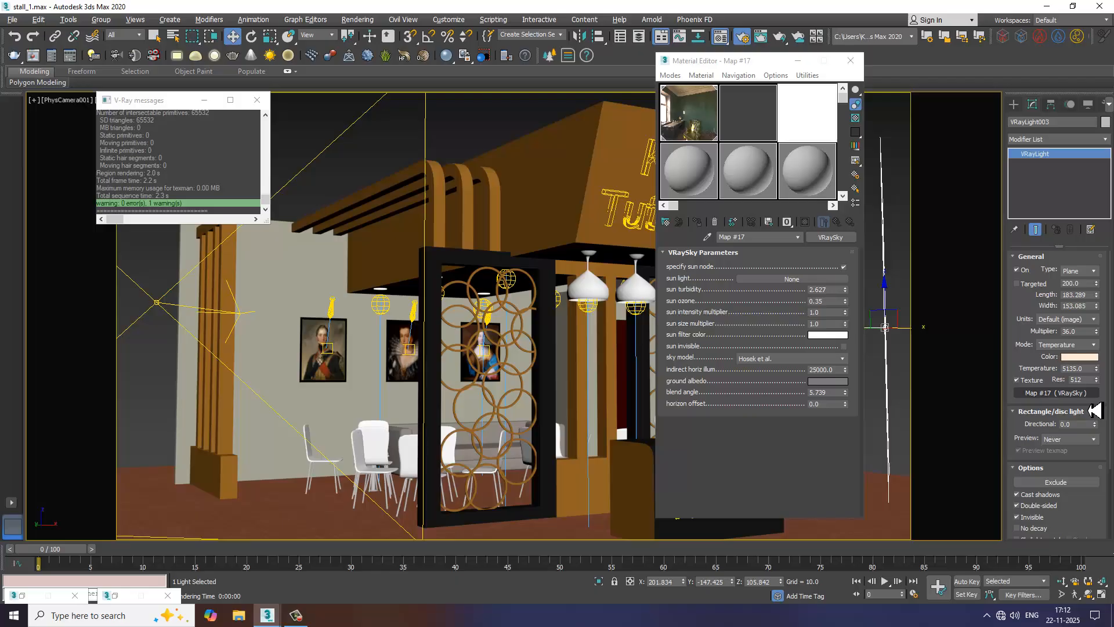
pyautogui.rightClick(1056, 387)
pyautogui.rightClick(1048, 393)
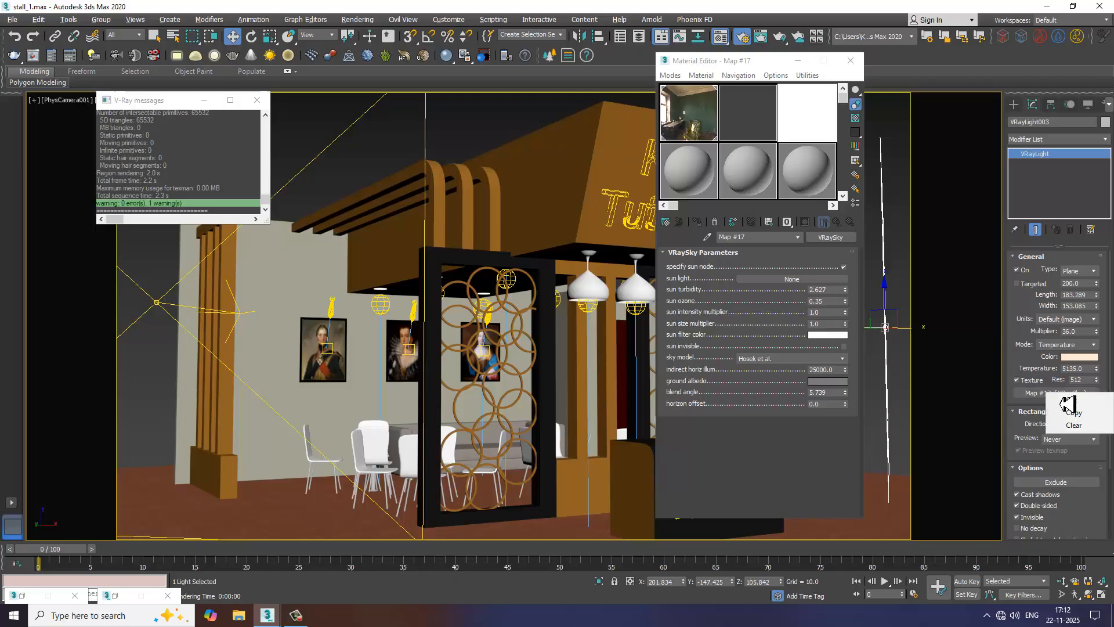
pyautogui.click(1073, 424)
pyautogui.moveTo(1083, 331); pyautogui.dragTo(1019, 332)
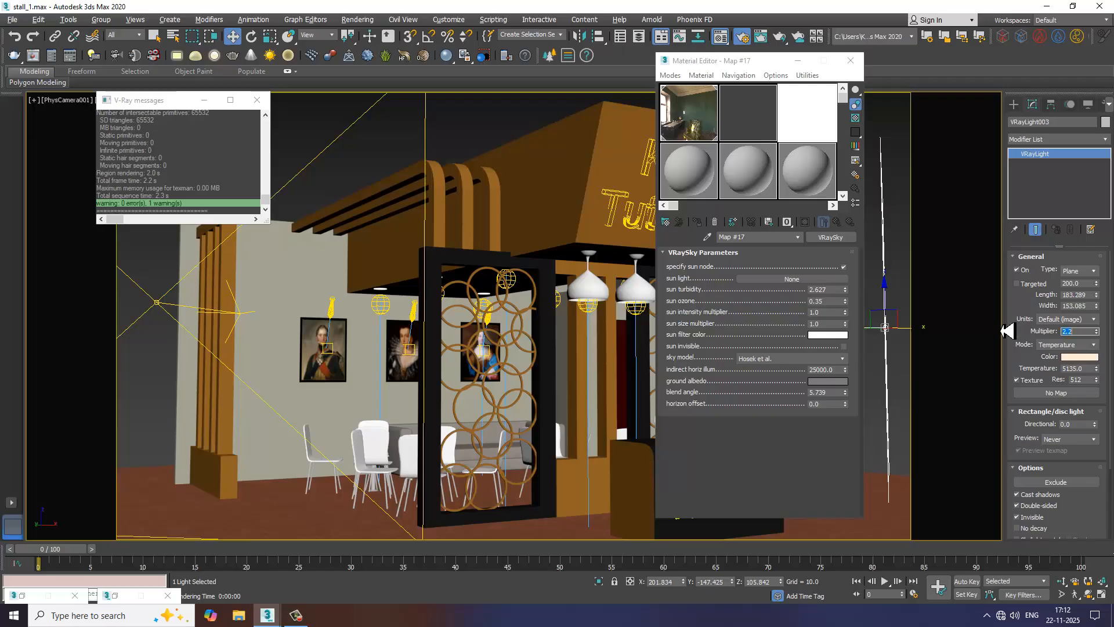
# Test-render the camera view with VRayLight003's texture removed, and close the frame buffer.
pyautogui.click(357, 19)
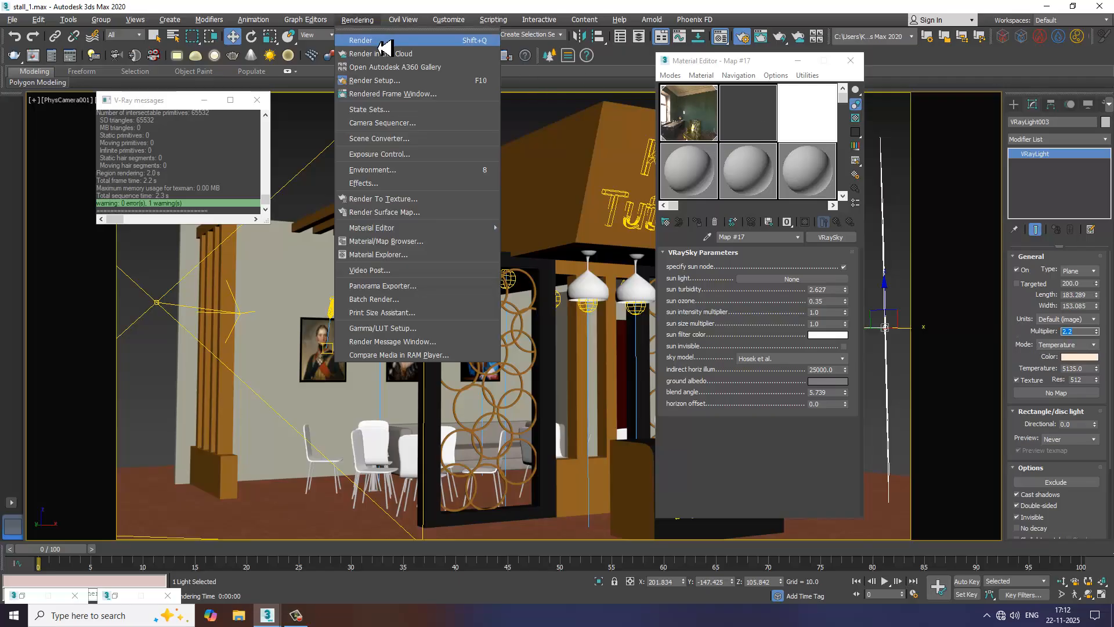
pyautogui.click(386, 49)
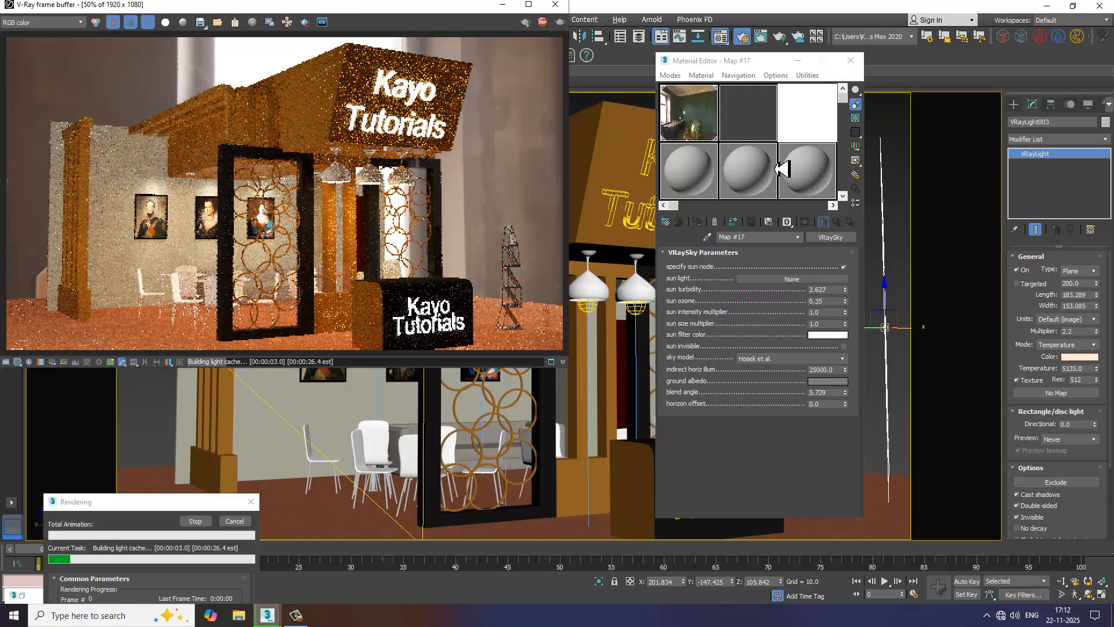
pyautogui.click(556, 5)
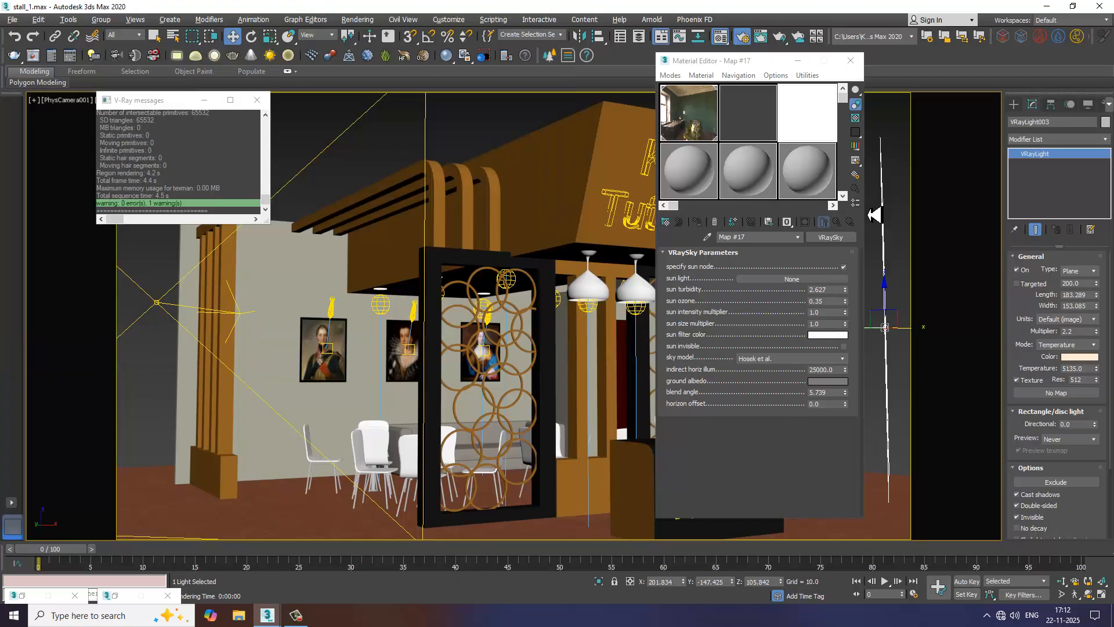
# Set the Color Correction map's brightness to 40.864 and test-render the camera view.
pyautogui.click(807, 123)
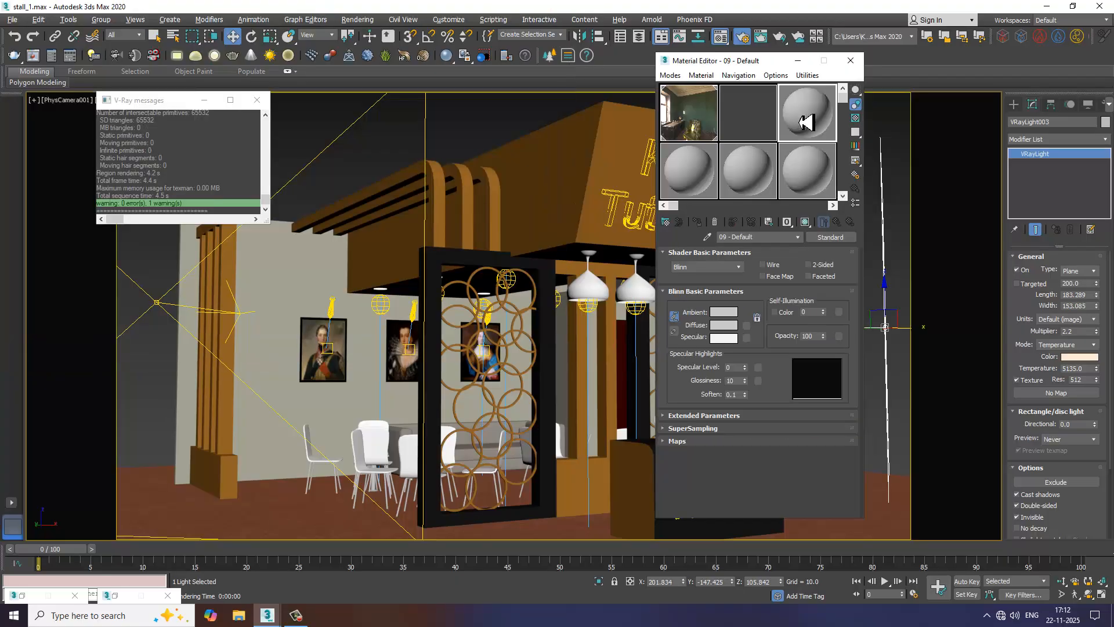
pyautogui.click(761, 123)
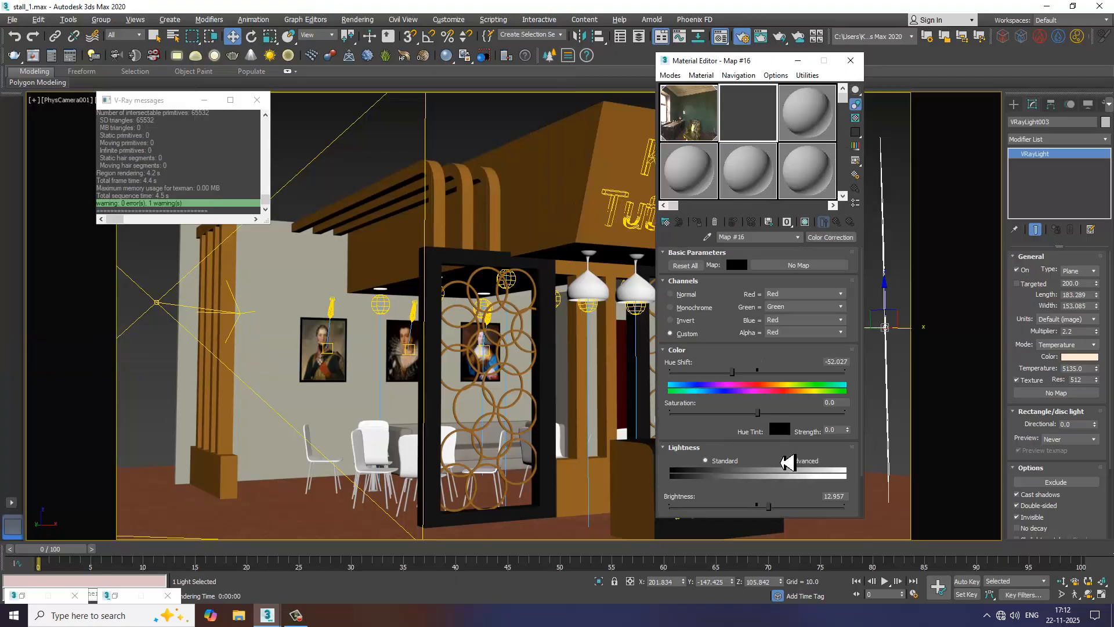
pyautogui.scroll(-2, 770, 457)
pyautogui.moveTo(771, 487); pyautogui.dragTo(794, 484)
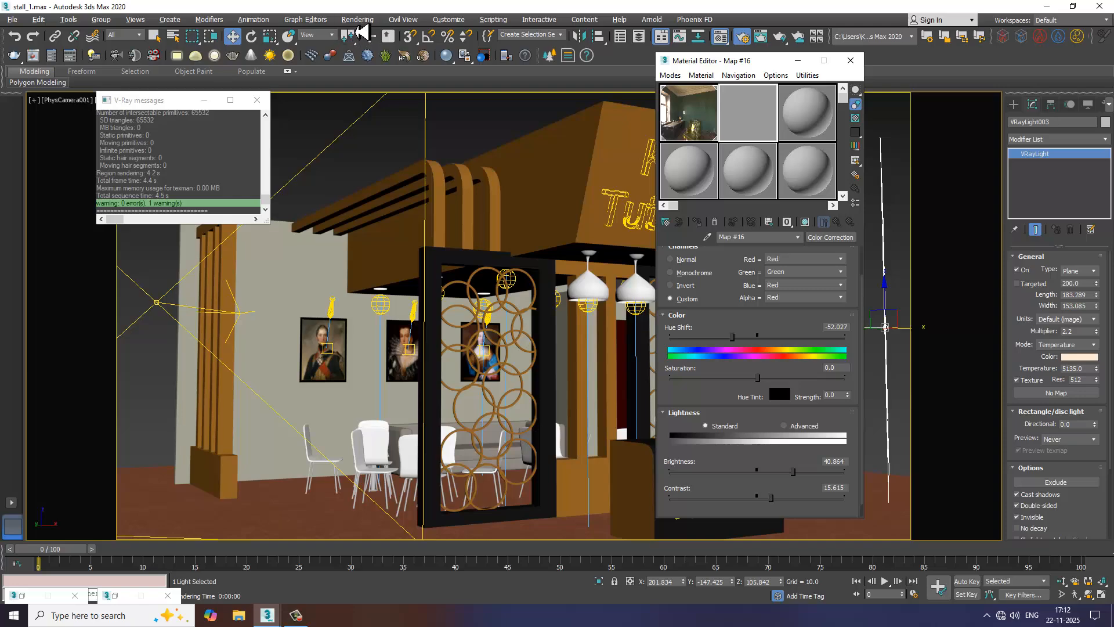
pyautogui.click(357, 19)
pyautogui.click(371, 28)
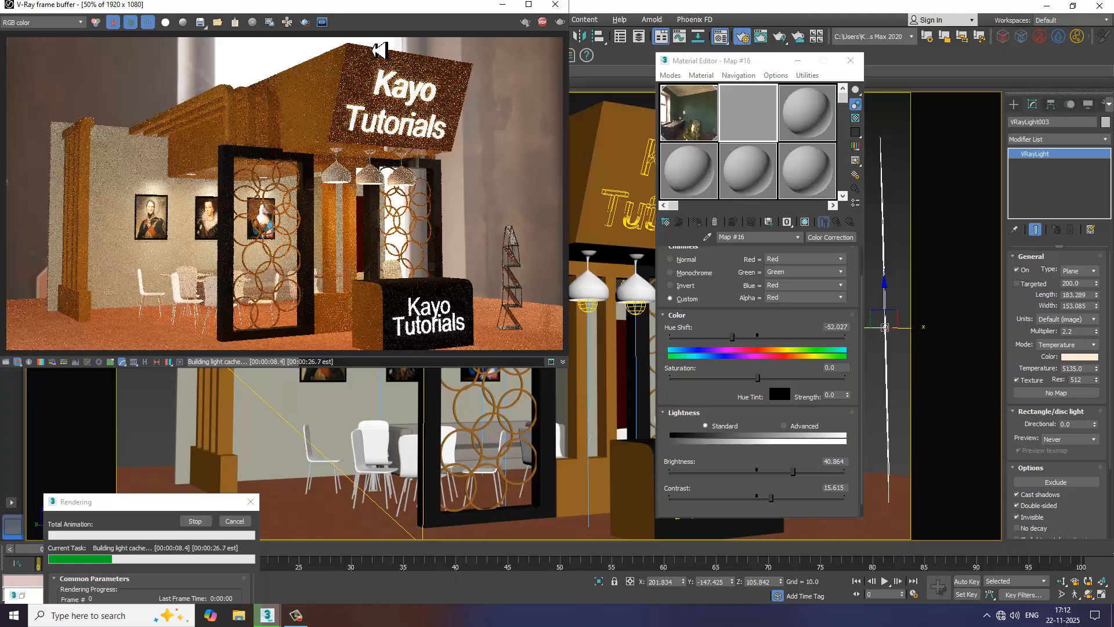
pyautogui.click(555, 5)
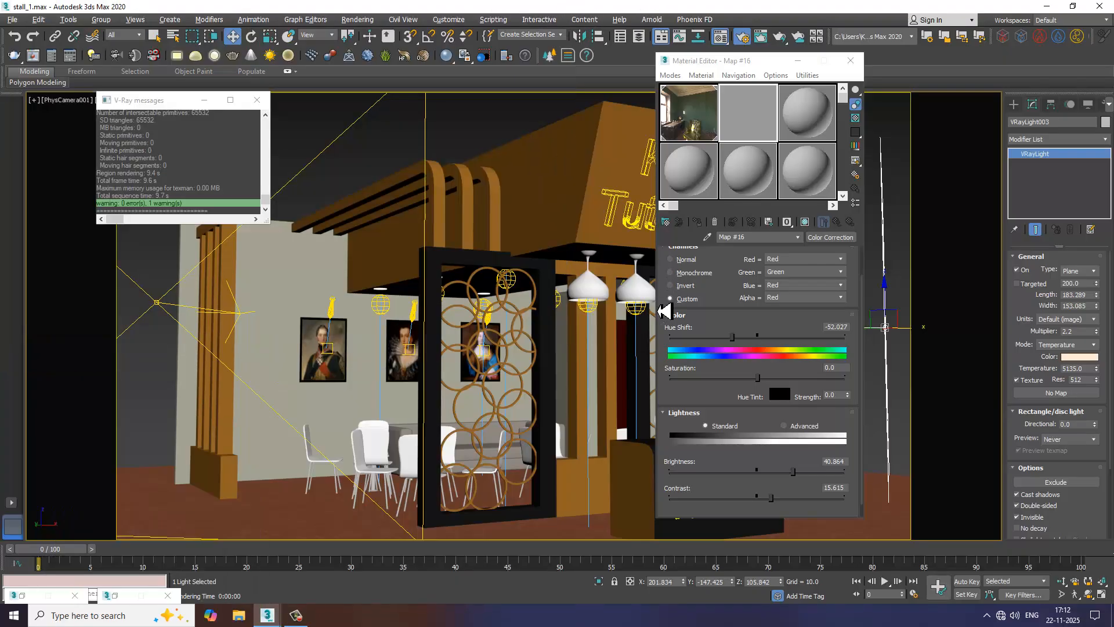
# Select the sign canopy box and switch to the Slate Material Editor, bringing the scene's material nodes into view.
pyautogui.press('m')
pyautogui.click(525, 188)
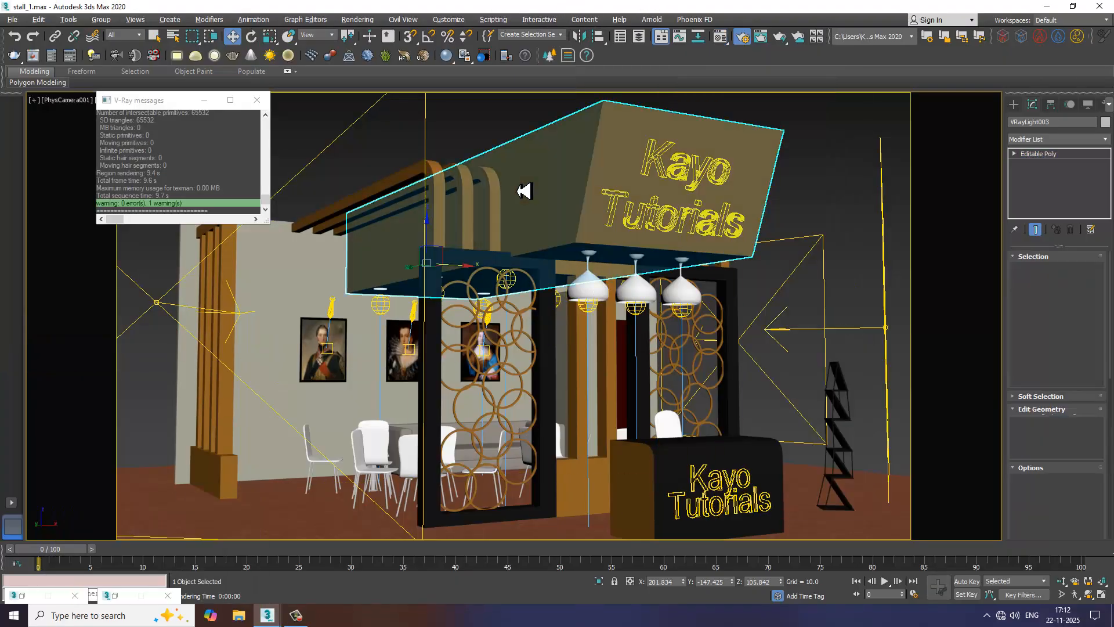
pyautogui.press('m')
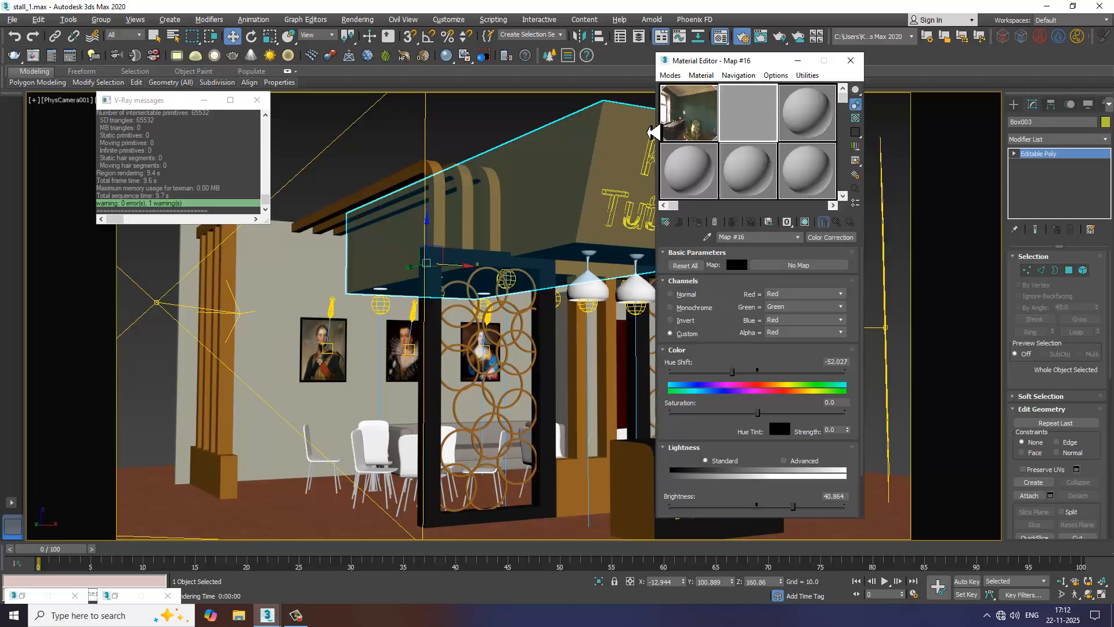
pyautogui.click(669, 76)
pyautogui.click(707, 106)
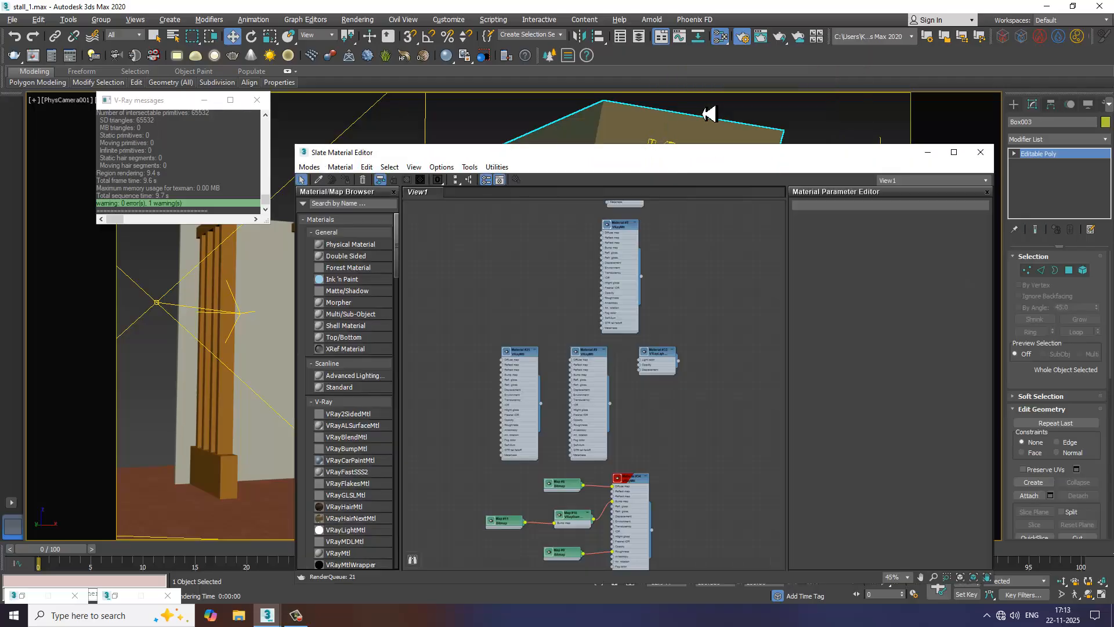
pyautogui.scroll(-8, 669, 415)
pyautogui.scroll(6, 709, 369)
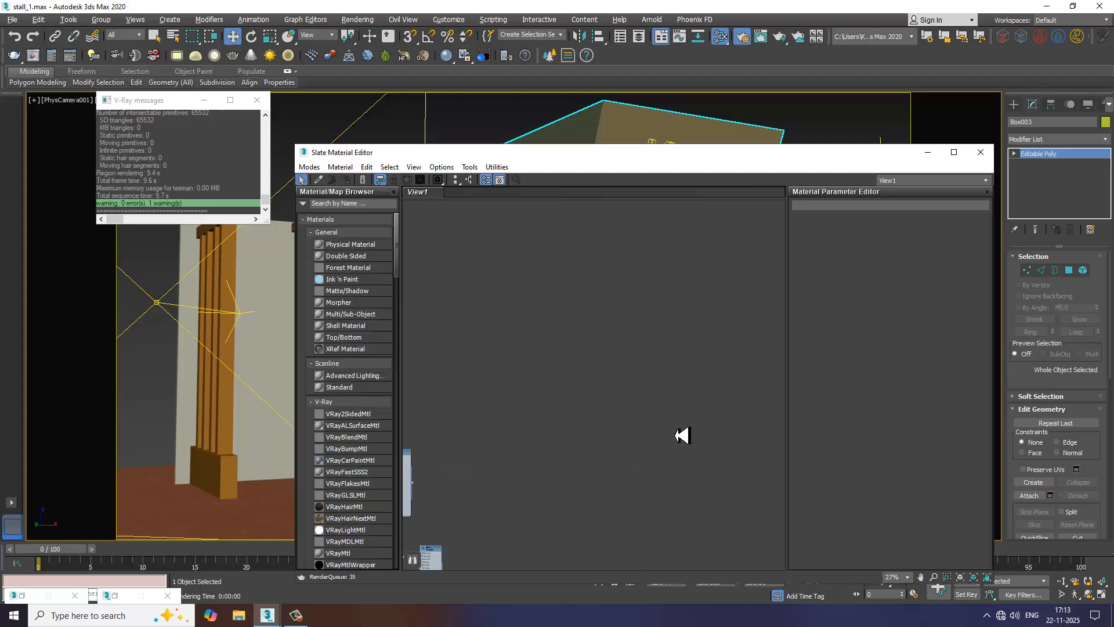
pyautogui.moveTo(609, 467); pyautogui.dragTo(802, 339, button='middle')
pyautogui.scroll(6, 666, 381)
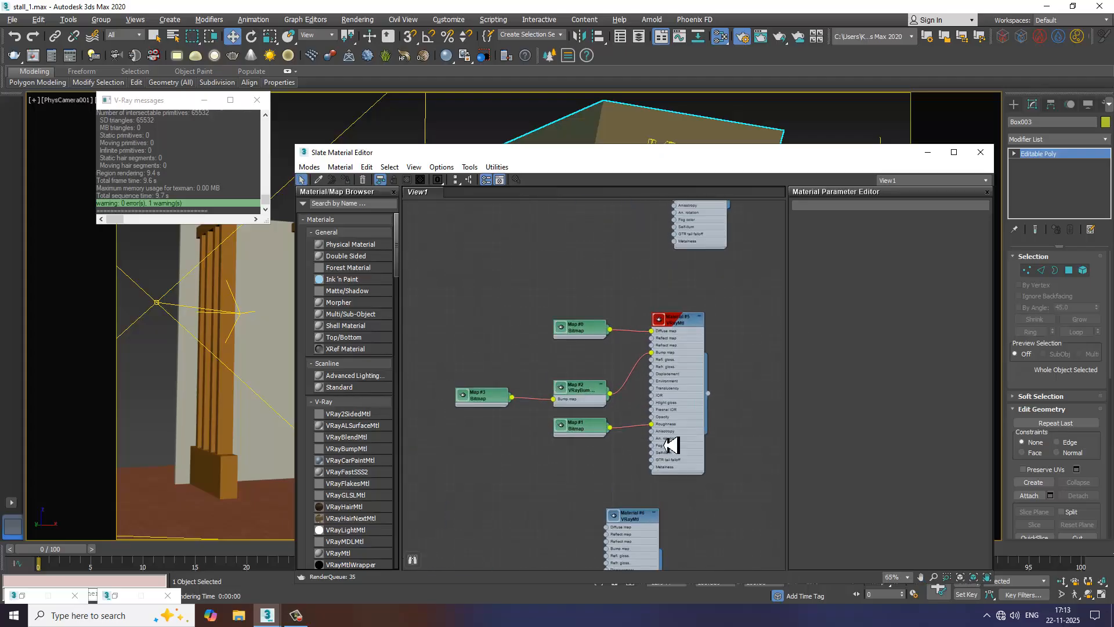
pyautogui.scroll(-5, 658, 419)
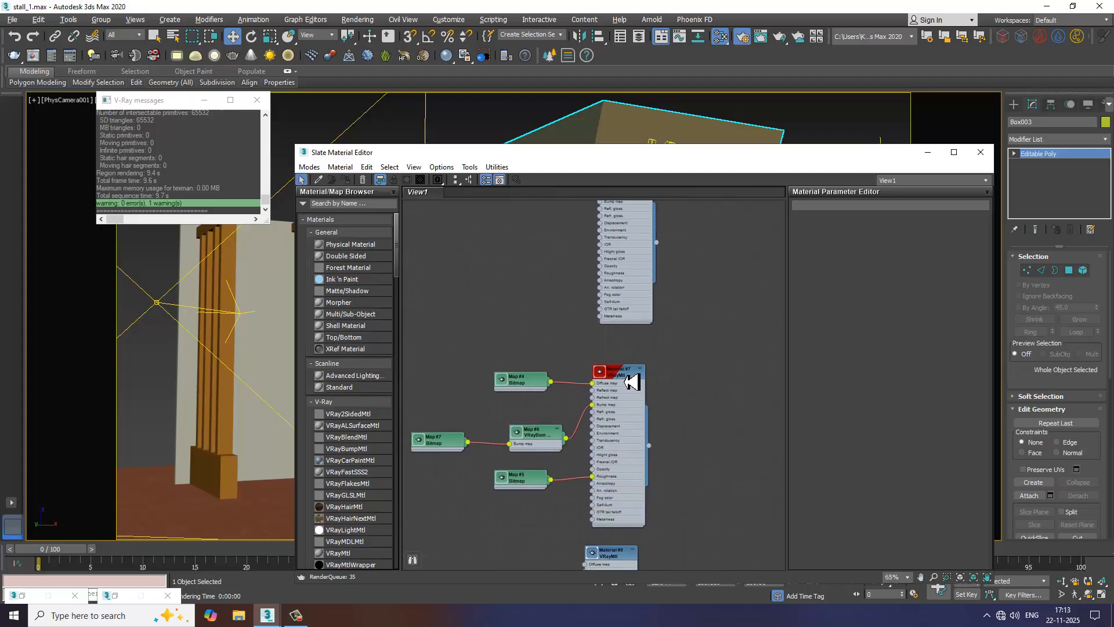
# Check Material #7's parameters and set the reflection color of Material #8 to a grey with value 60.
pyautogui.click(632, 382)
pyautogui.doubleClick(631, 382)
pyautogui.scroll(2, 631, 381)
pyautogui.moveTo(693, 476); pyautogui.dragTo(689, 393, button='middle')
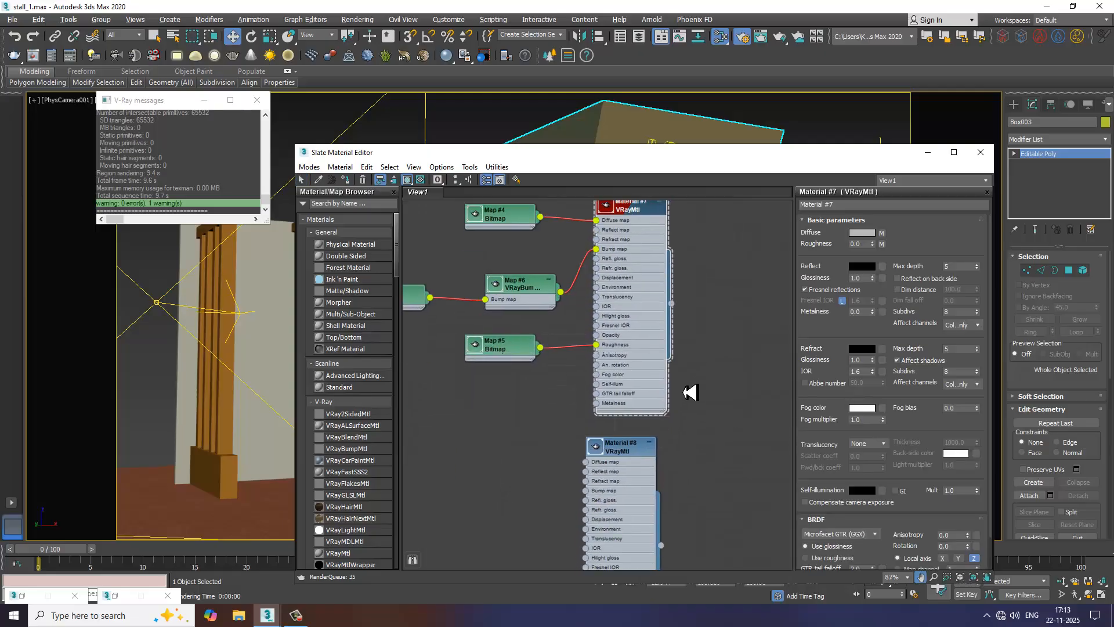
pyautogui.doubleClick(636, 444)
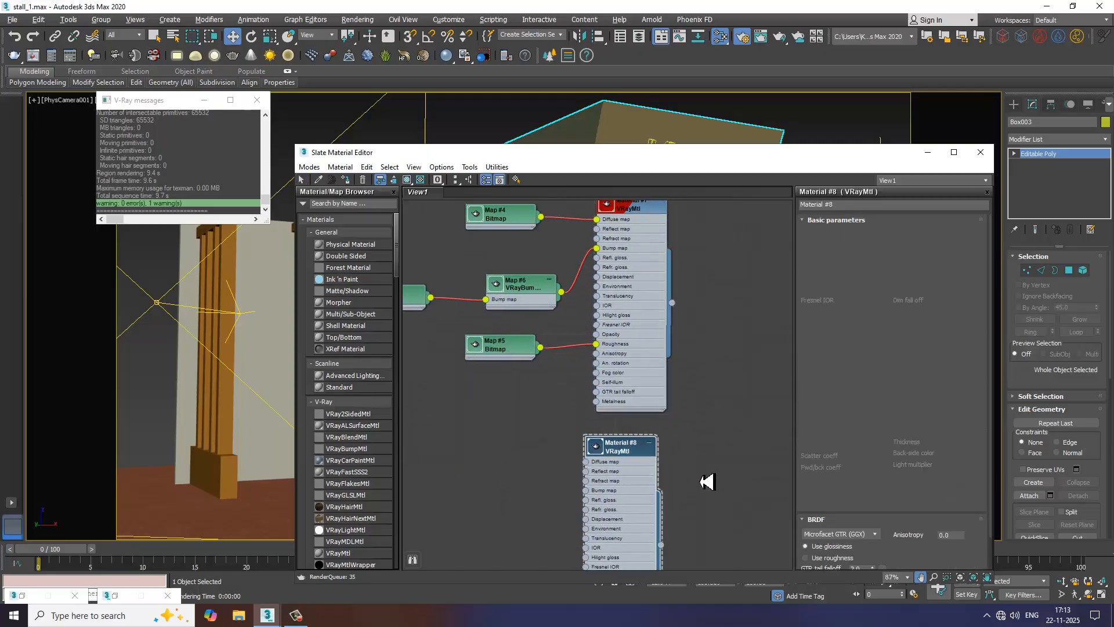
pyautogui.moveTo(702, 480); pyautogui.dragTo(695, 439, button='middle')
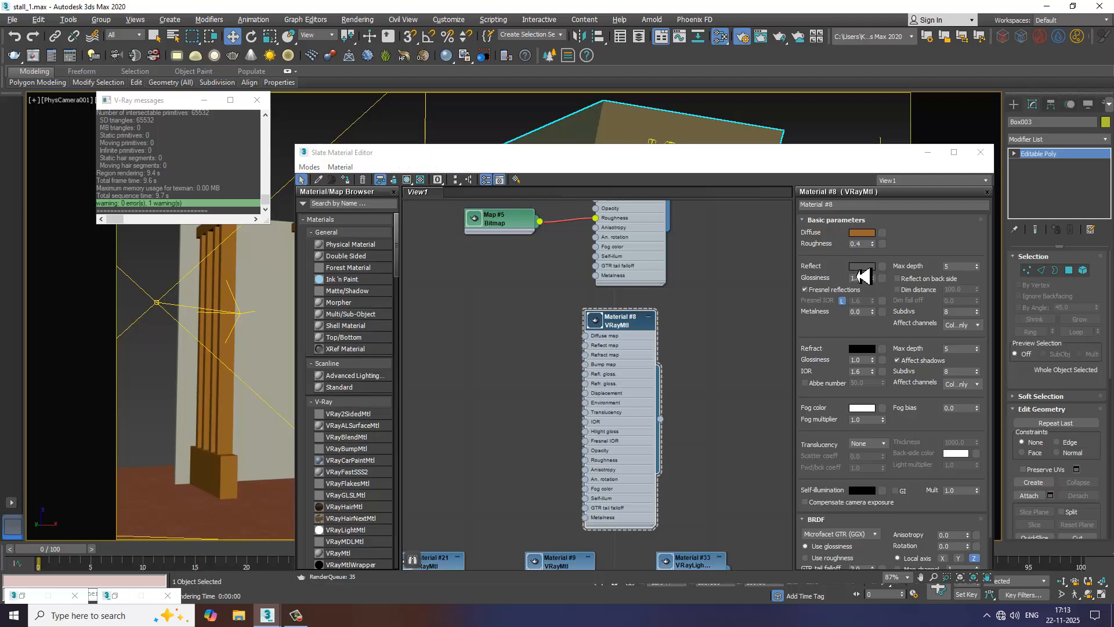
pyautogui.click(862, 267)
pyautogui.moveTo(355, 93); pyautogui.dragTo(351, 99)
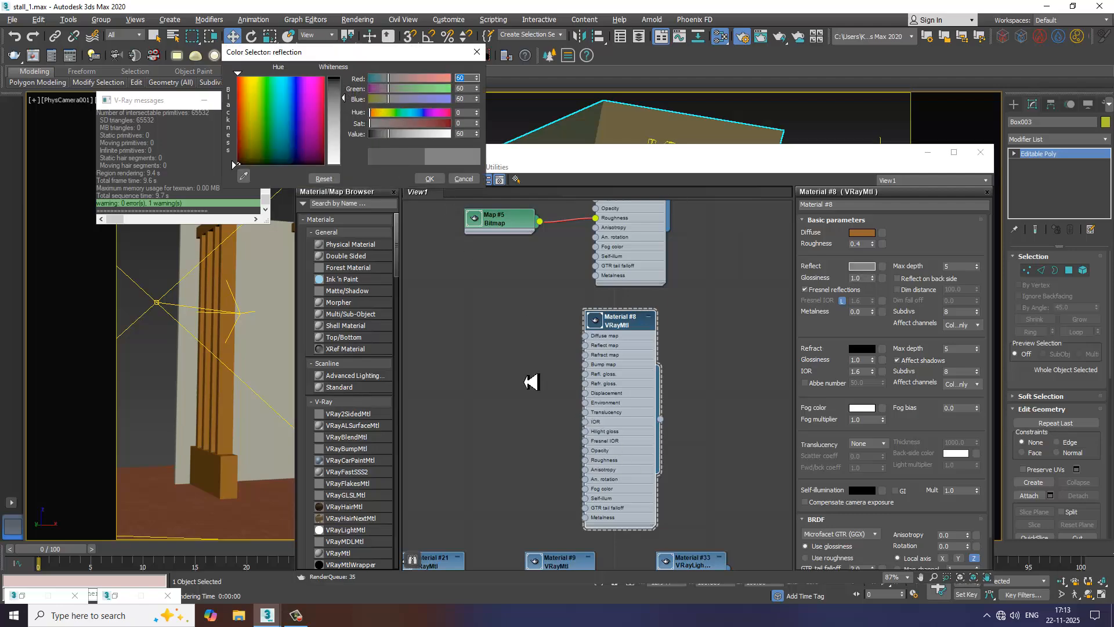
pyautogui.click(430, 179)
# Check the parameters of Material #21 and adjust the reflection color of Material #9.
pyautogui.moveTo(574, 565); pyautogui.dragTo(631, 361, button='middle')
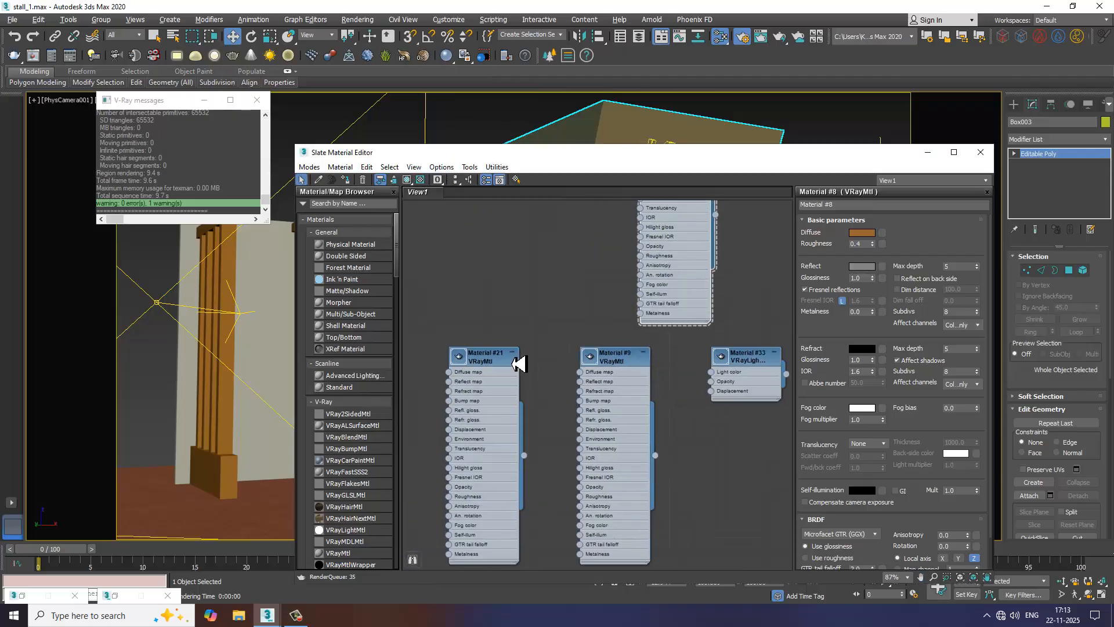
pyautogui.doubleClick(494, 363)
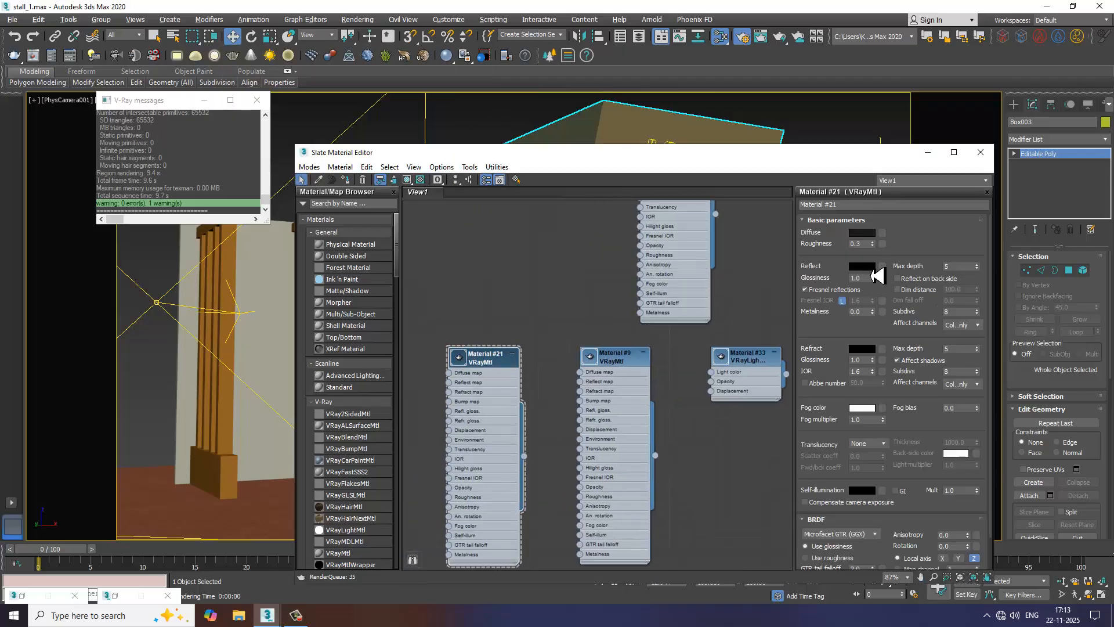
pyautogui.doubleClick(623, 363)
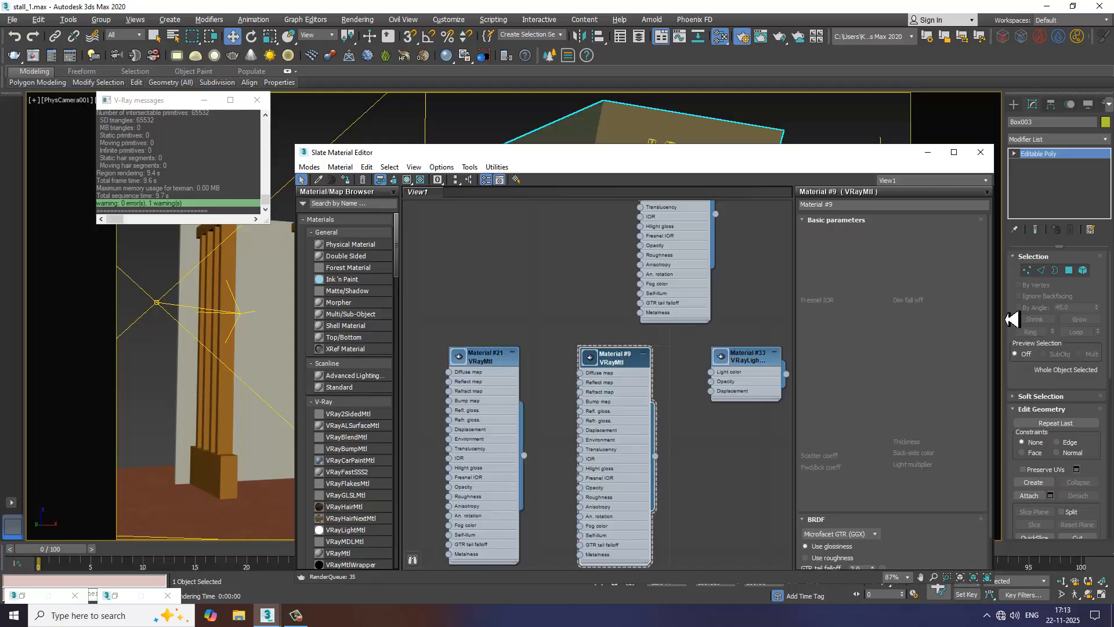
pyautogui.click(854, 266)
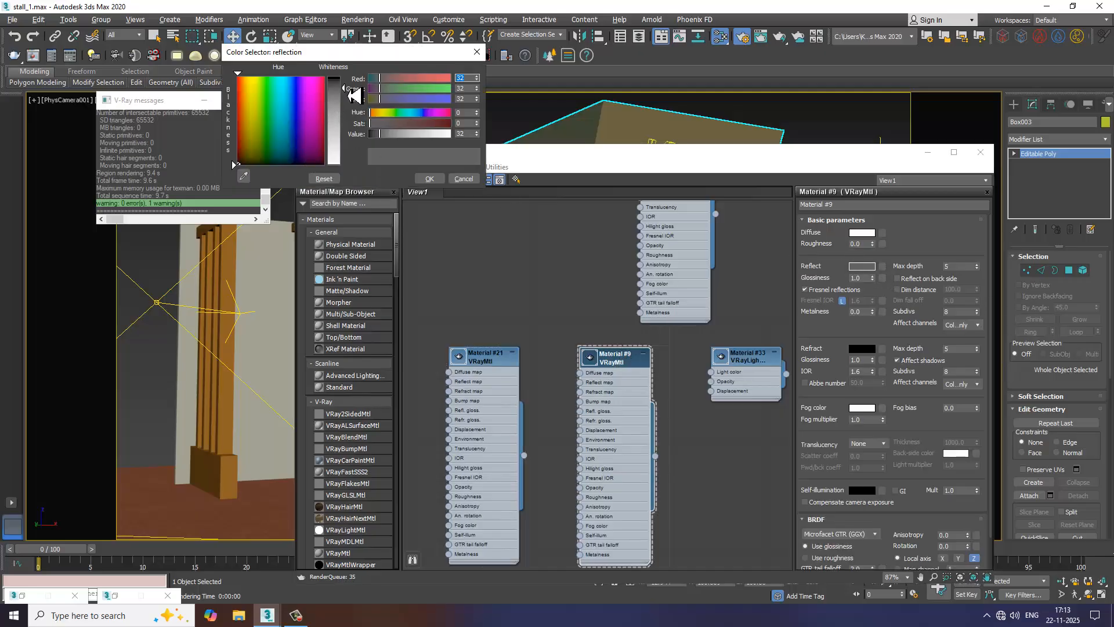
pyautogui.click(432, 179)
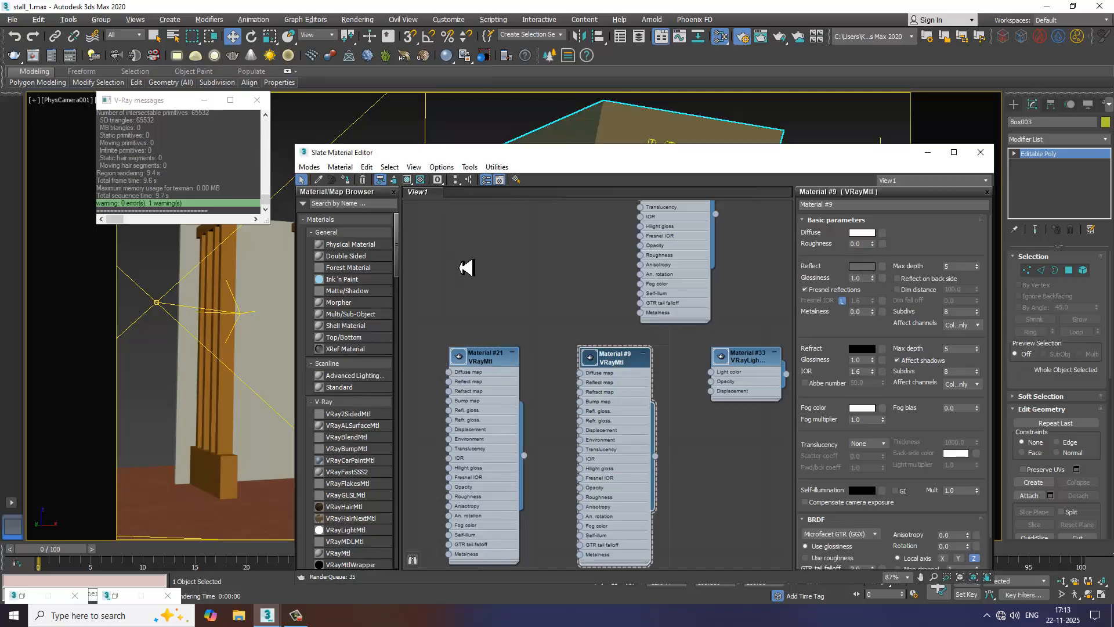
# Review the parameters of Material #35 and Material #36.
pyautogui.scroll(-5, 673, 445)
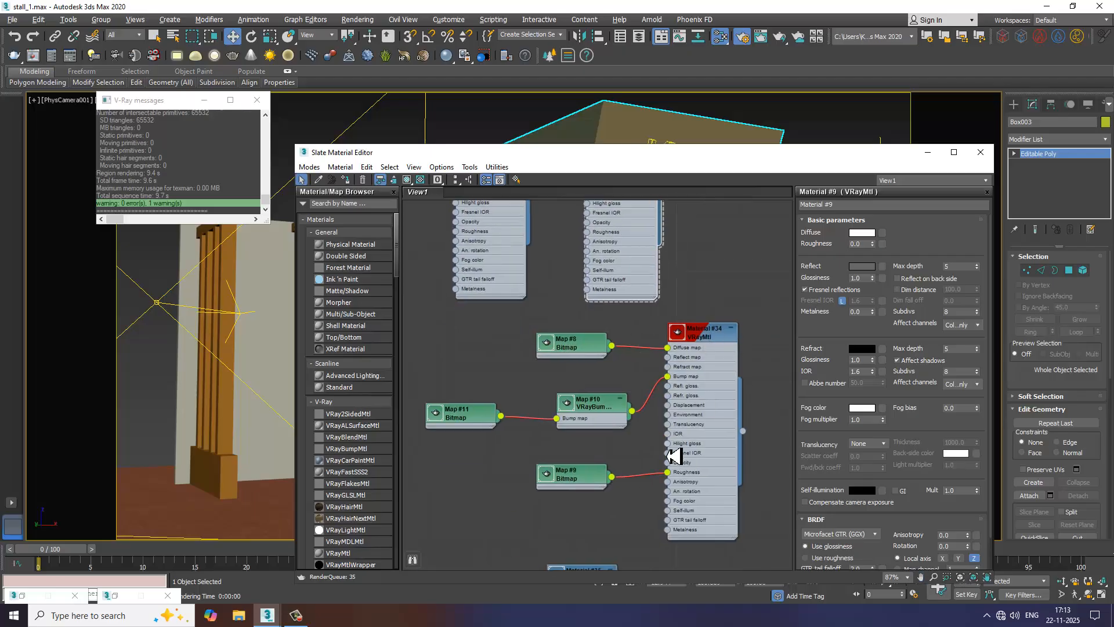
pyautogui.scroll(-4, 673, 456)
pyautogui.doubleClick(575, 392)
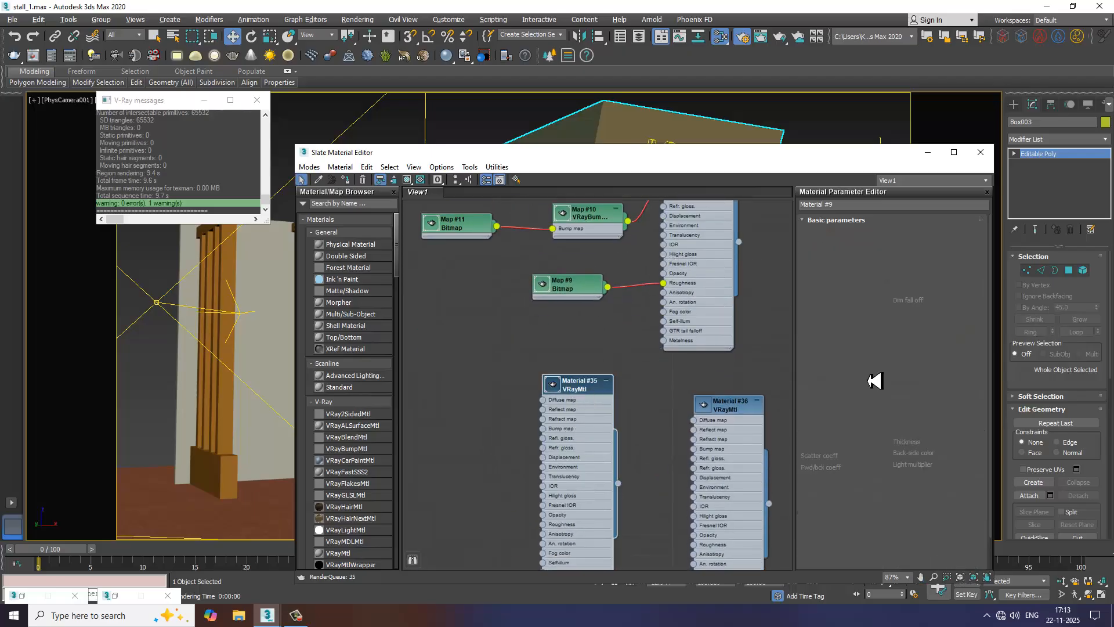
pyautogui.doubleClick(724, 405)
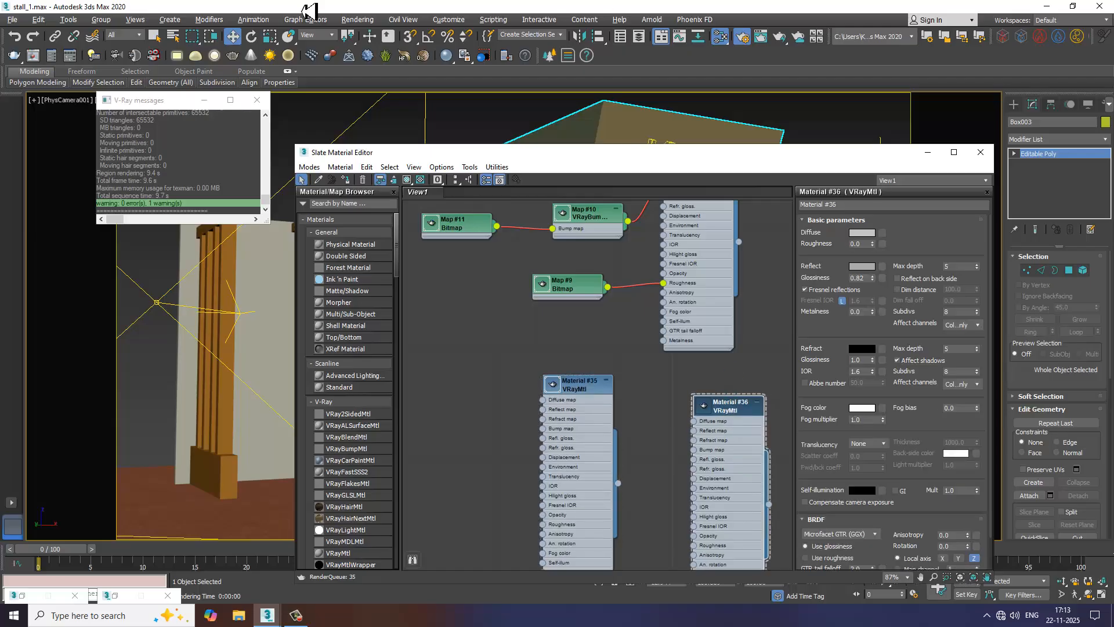
# Test-render the camera view and examine the stall's reflections and lighting in the maximized frame buffer at 100% zoom.
pyautogui.click(357, 20)
pyautogui.click(390, 49)
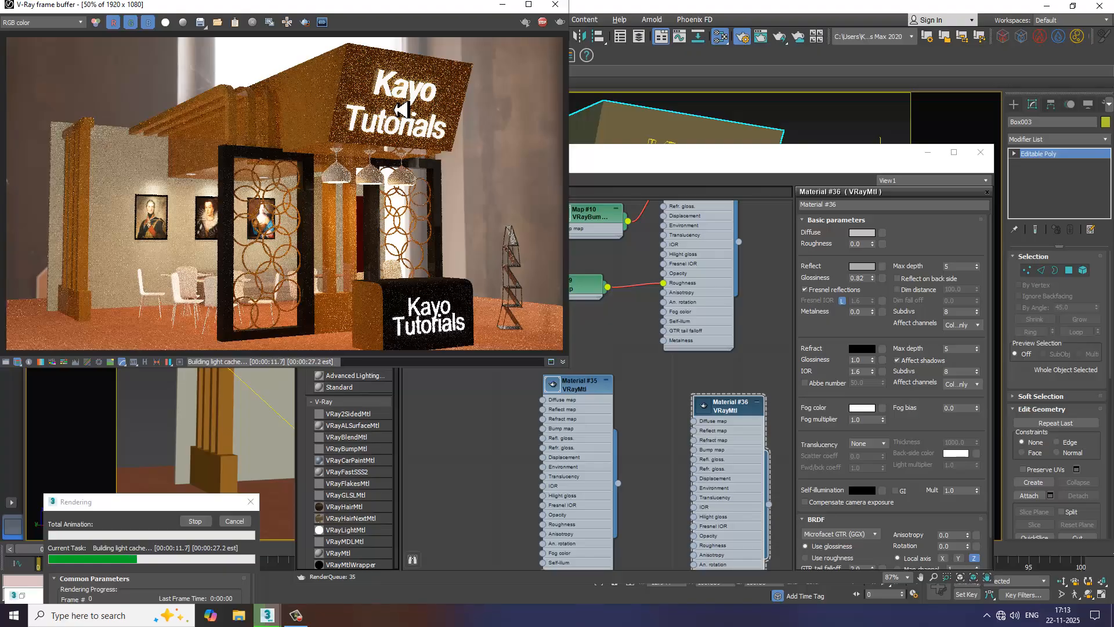
pyautogui.click(528, 4)
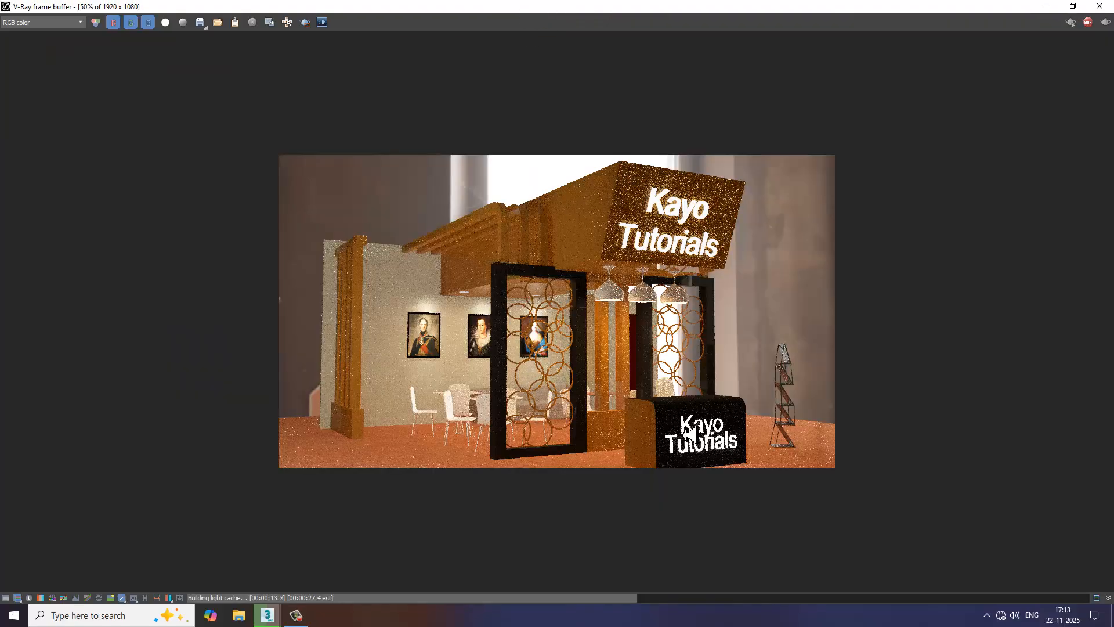
pyautogui.doubleClick(528, 346)
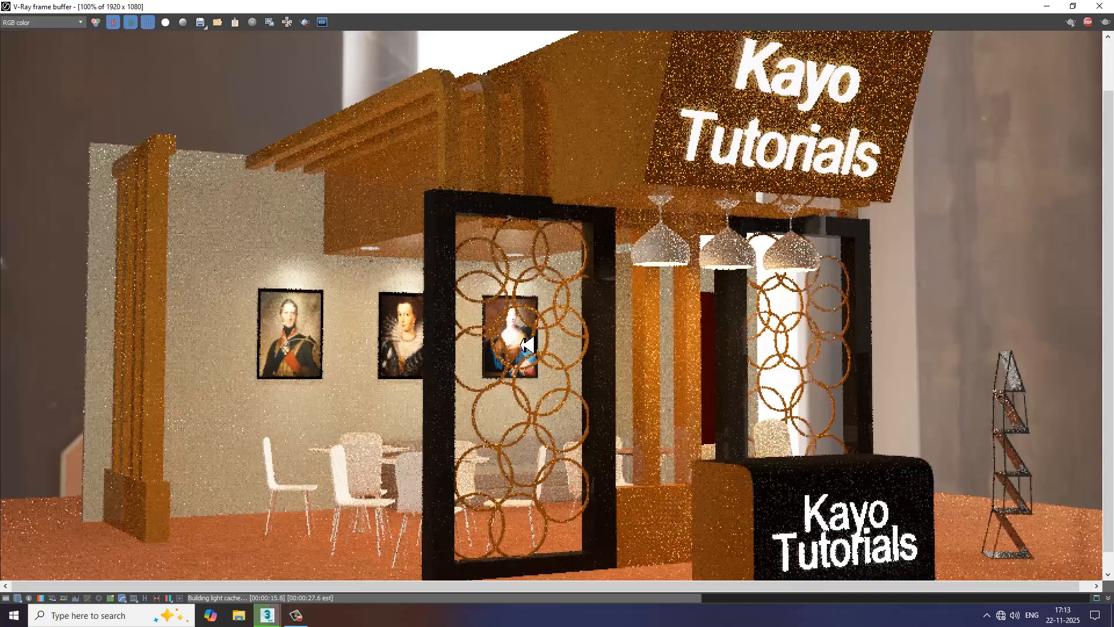
pyautogui.moveTo(666, 398); pyautogui.dragTo(661, 379, button='middle')
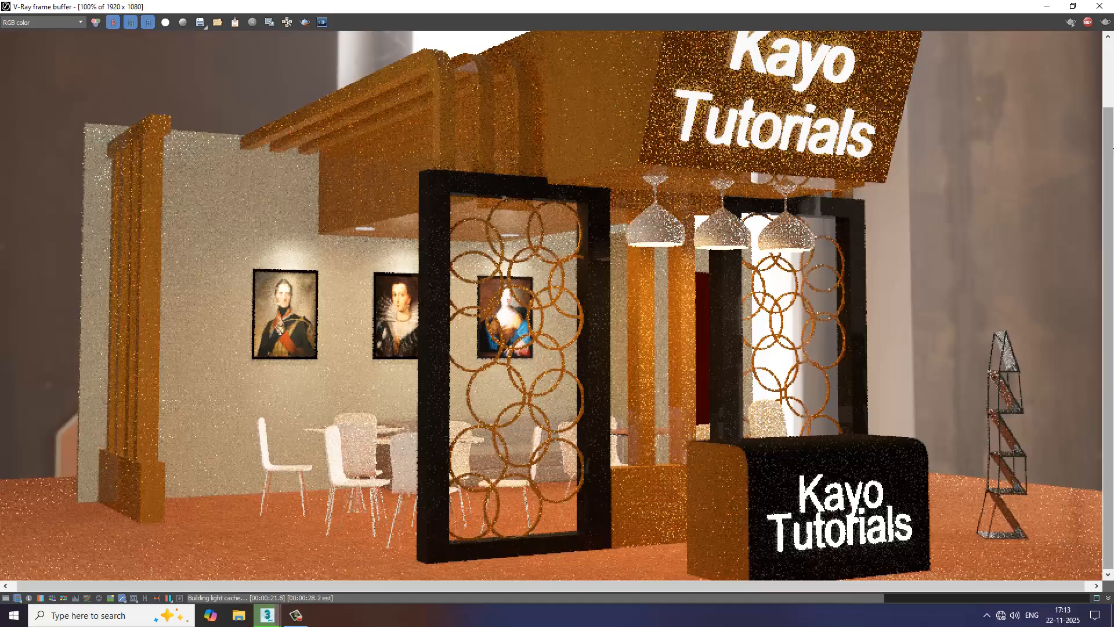
pyautogui.click(1102, 7)
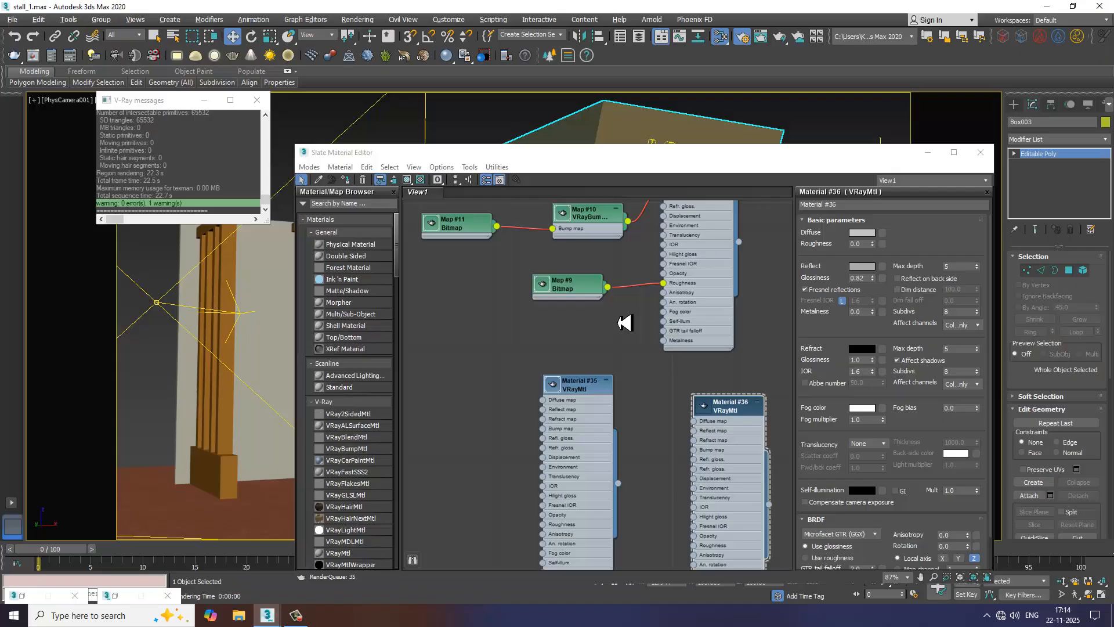
# Minimize the Slate Material Editor and review the settings of VRayLight002 and VRayLight003.
pyautogui.click(928, 153)
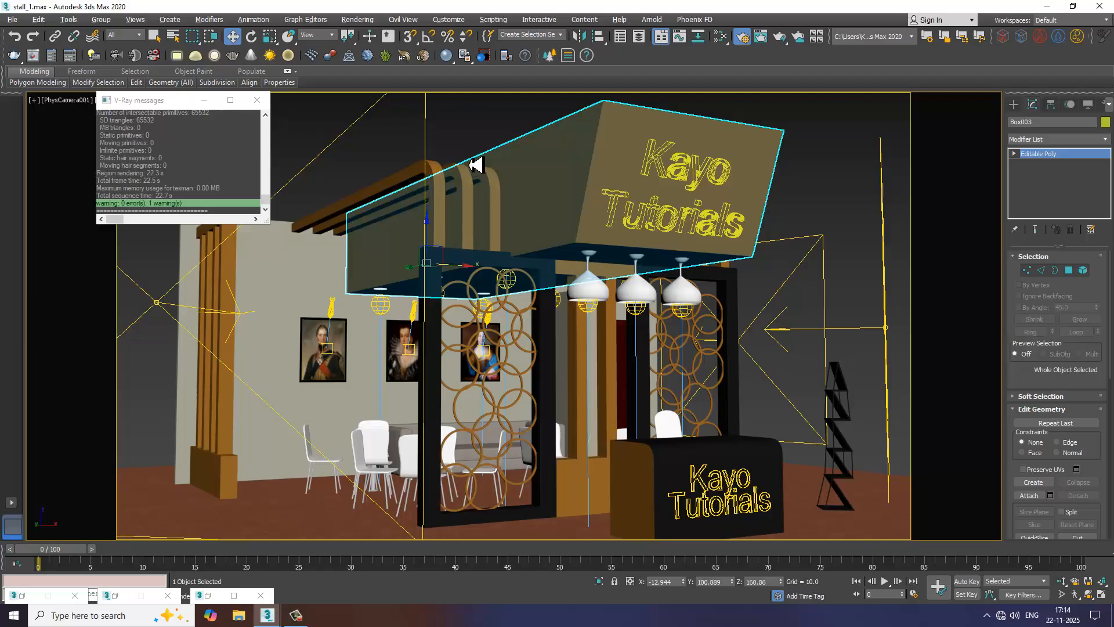
pyautogui.click(428, 126)
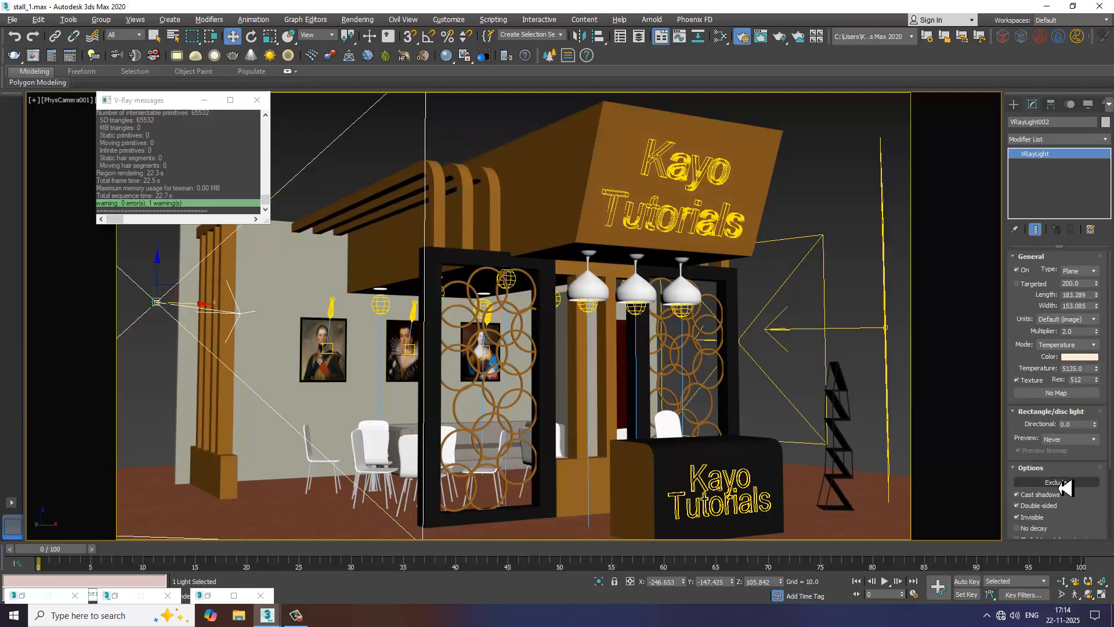
pyautogui.click(887, 335)
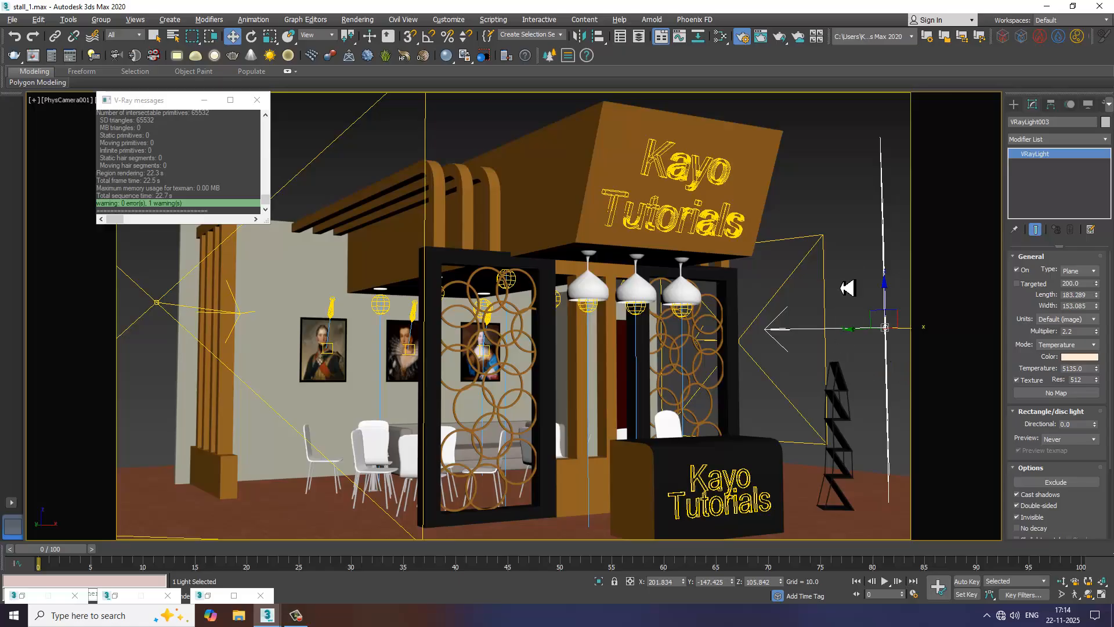
pyautogui.click(846, 215)
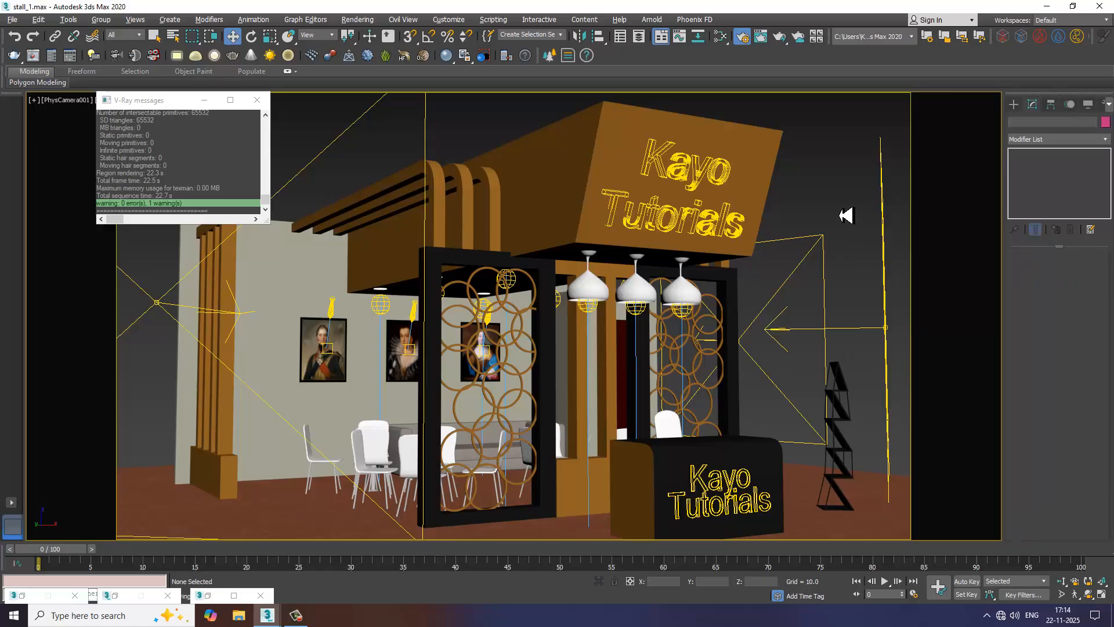